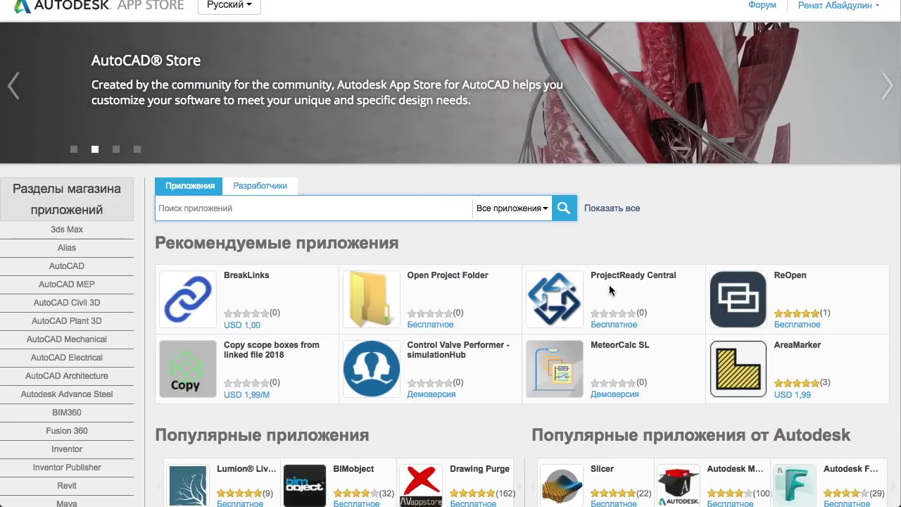
# Step: Browse the Autodesk App Store and go to its Fusion 360 section
pyautogui.scroll(1, 269, 119)
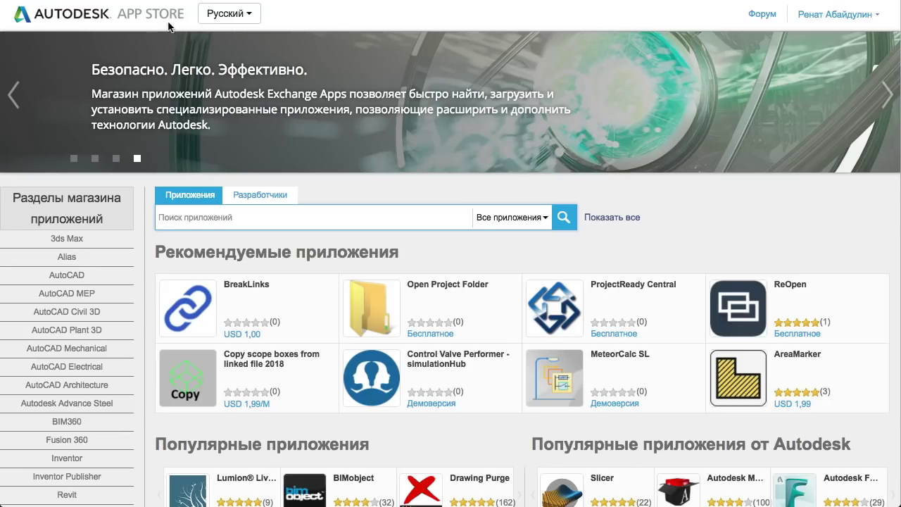
pyautogui.scroll(-1, 327, 269)
pyautogui.scroll(-3, 327, 270)
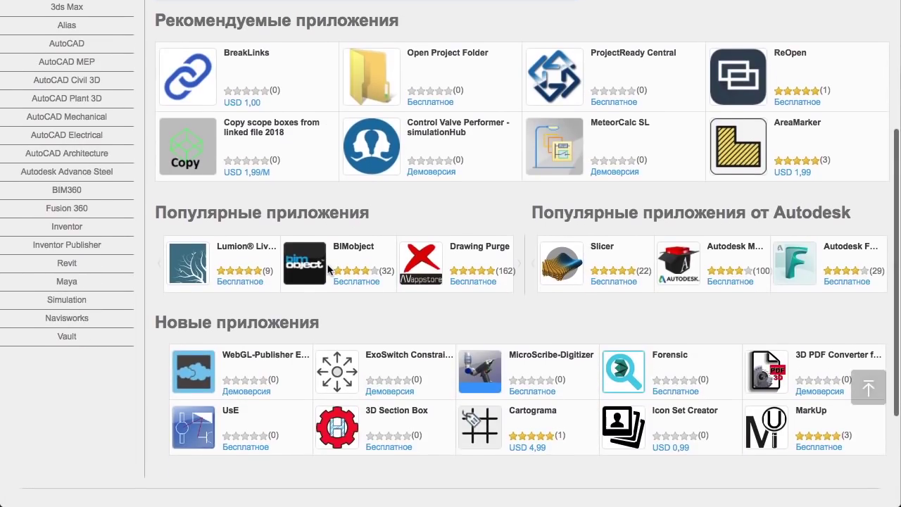
pyautogui.scroll(2, 328, 269)
pyautogui.scroll(-1, 328, 269)
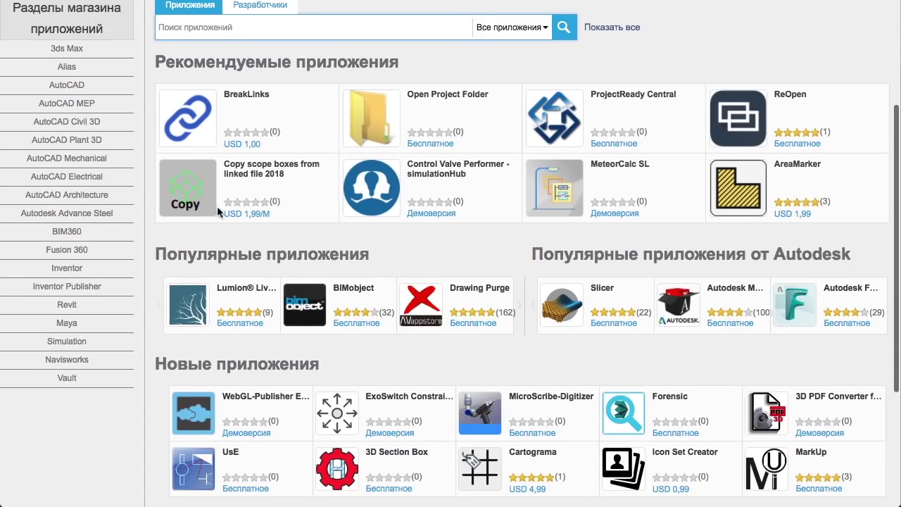
pyautogui.scroll(-3, 385, 265)
pyautogui.scroll(5, 385, 270)
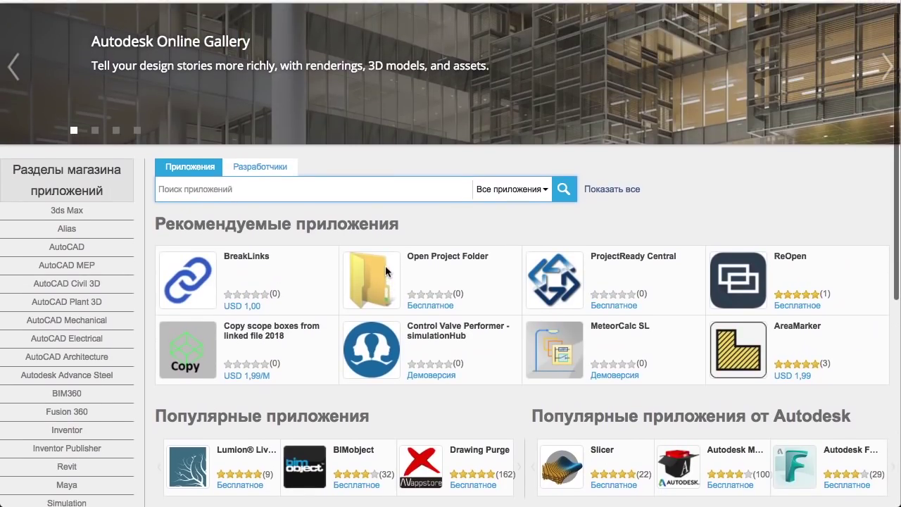
pyautogui.scroll(-3, 385, 269)
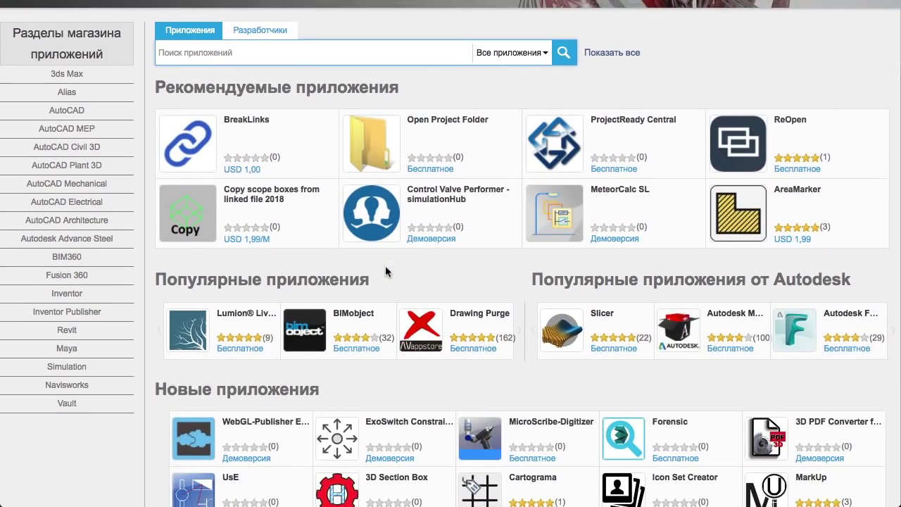
pyautogui.click(53, 280)
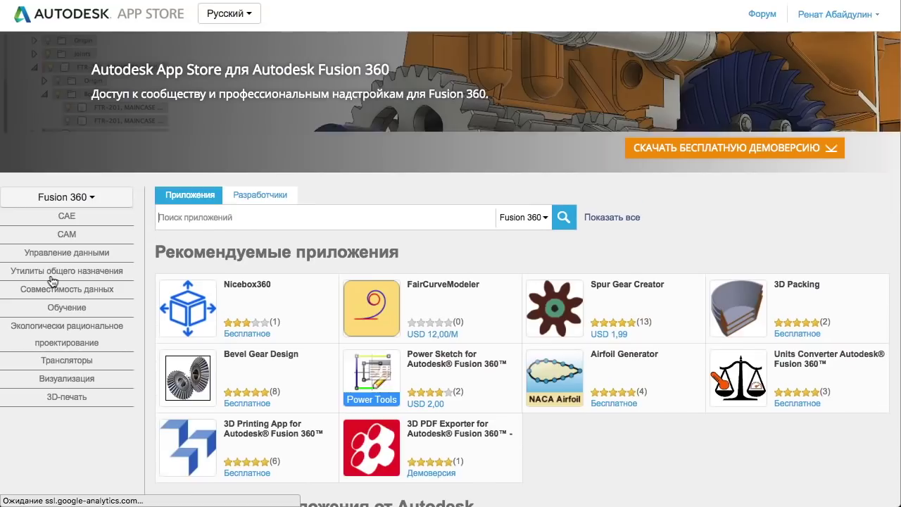
pyautogui.scroll(-5, 288, 352)
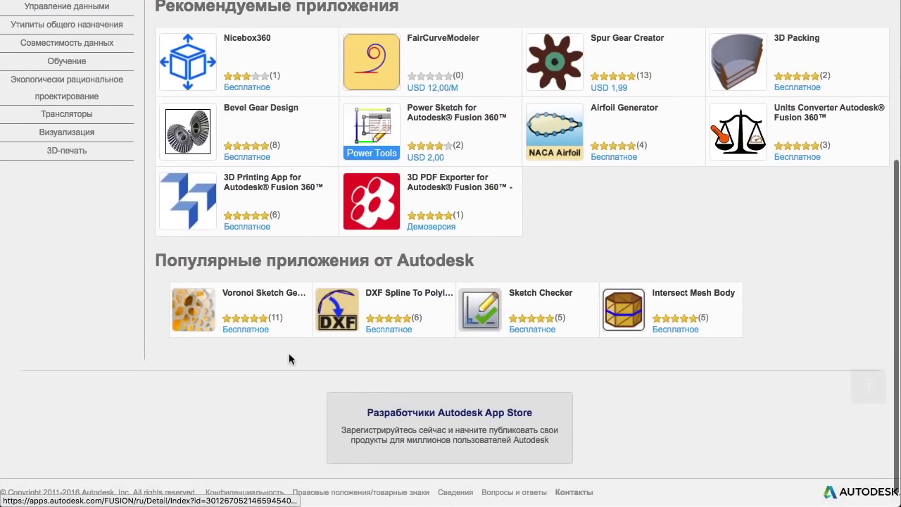
pyautogui.scroll(4, 288, 352)
# Step: Search the Fusion 360 apps for 'gear' and open the Bevel Gear Design result
pyautogui.click(289, 179)
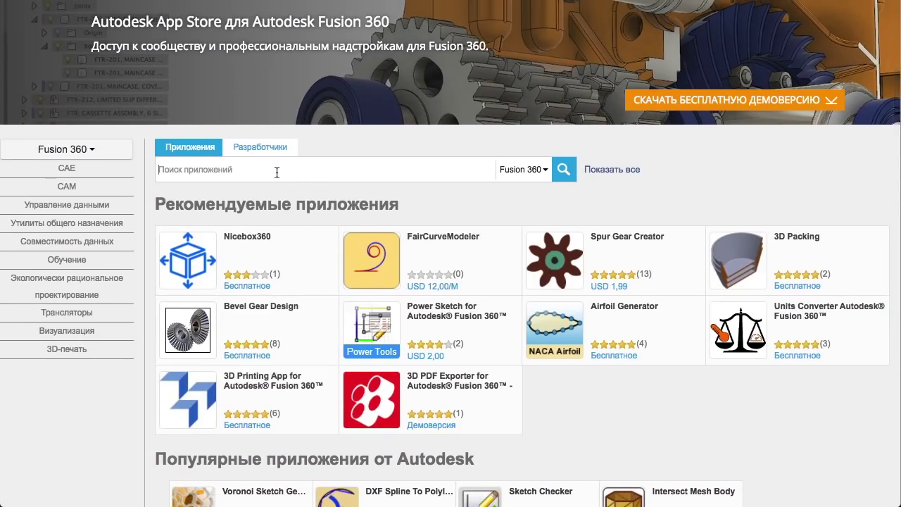
pyautogui.write('пуфк')
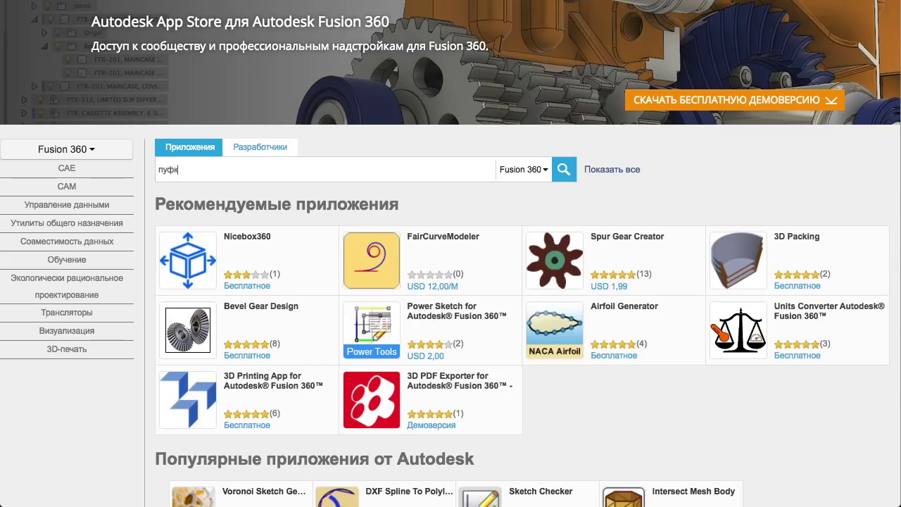
pyautogui.press('BackSpace')
pyautogui.press('BackSpace')
pyautogui.press('BackSpace')
pyautogui.write('gear')
pyautogui.press('Return')
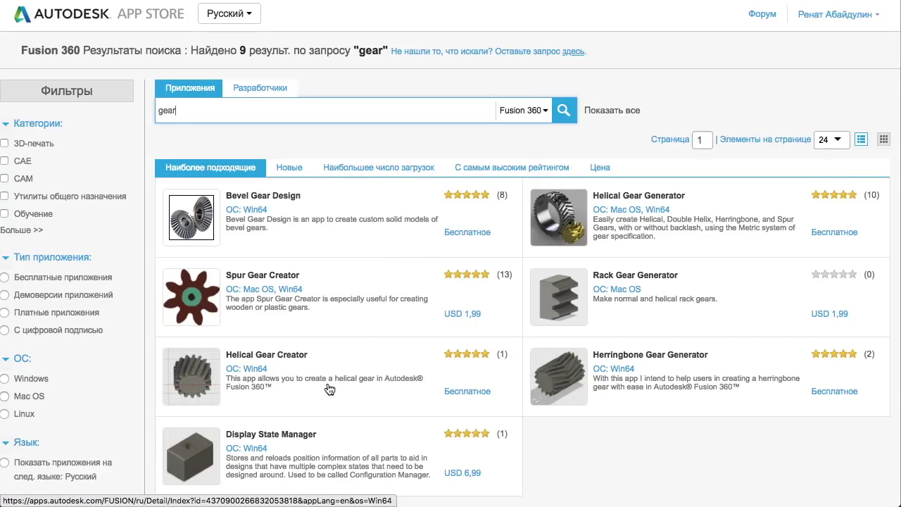
pyautogui.scroll(-2, 570, 318)
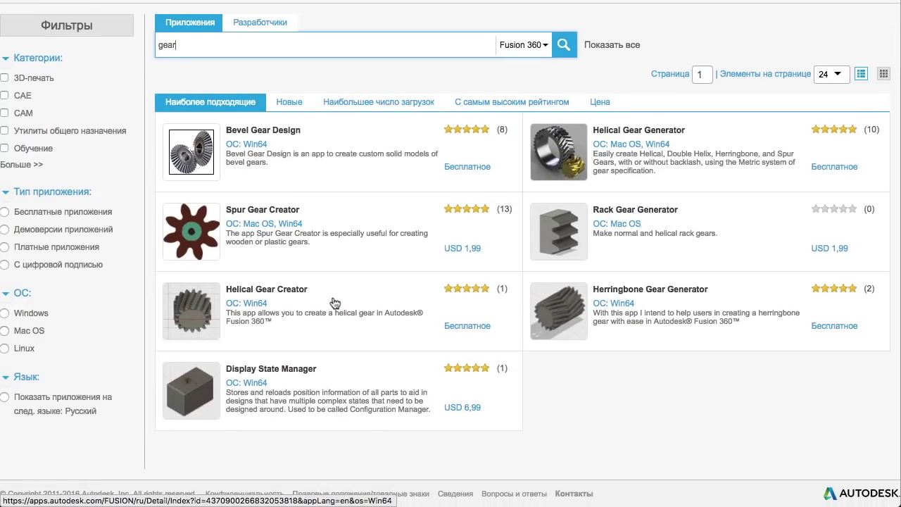
pyautogui.scroll(2, 331, 303)
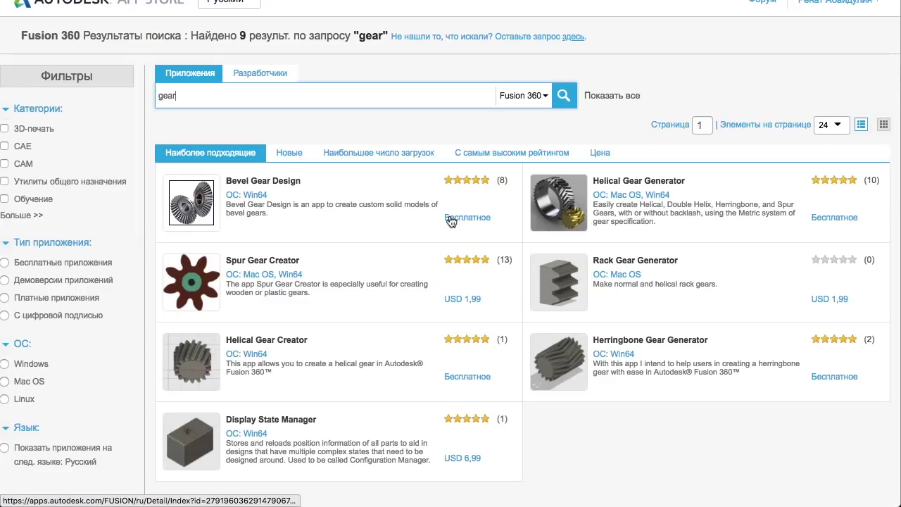
pyautogui.click(246, 201)
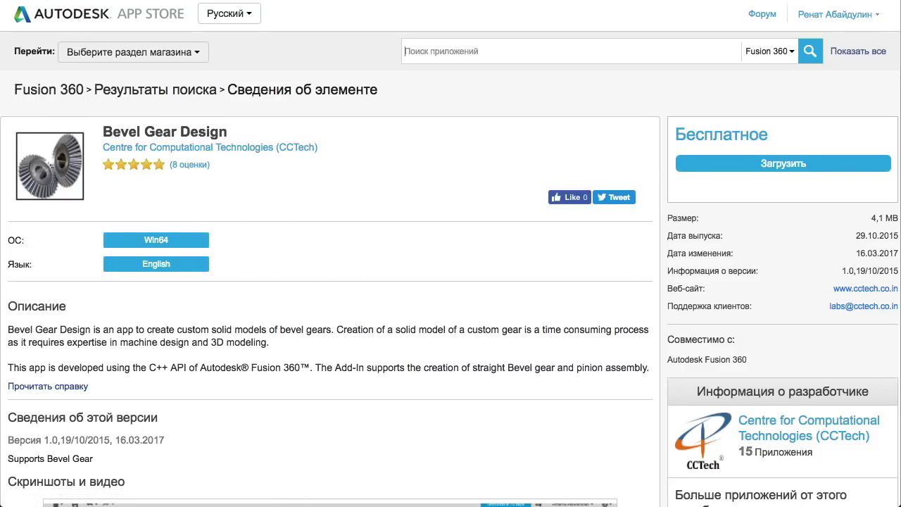
# Step: Go back to the Fusion 360 app listing, scroll through it, then switch to Fusion 360
pyautogui.press('Return')
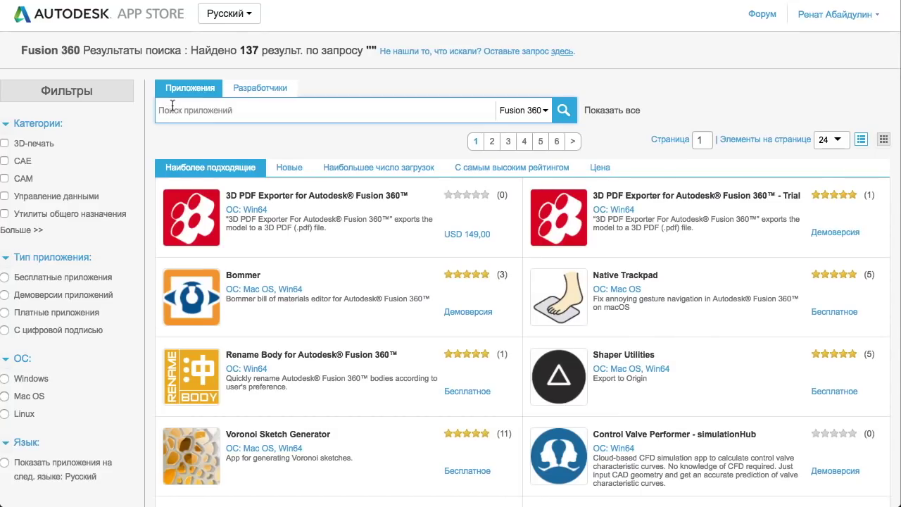
pyautogui.scroll(-5, 382, 237)
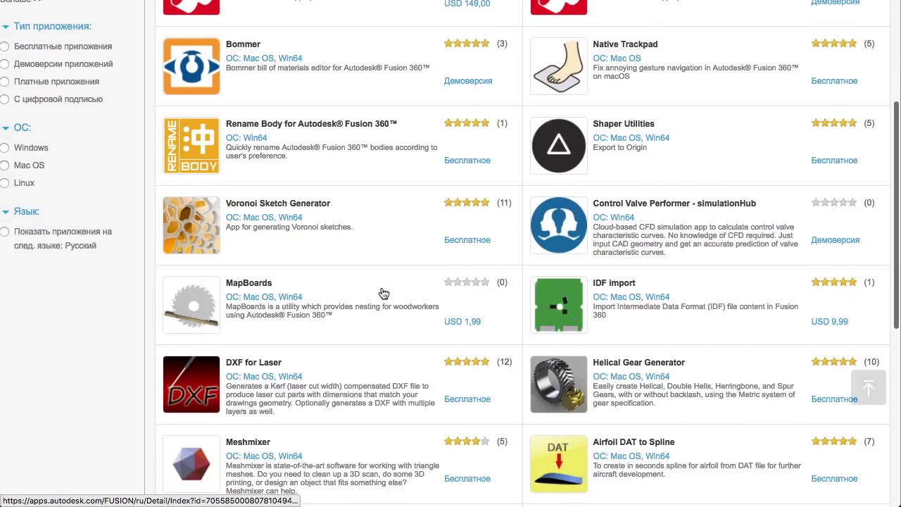
pyautogui.scroll(4, 383, 293)
pyautogui.scroll(1, 382, 293)
pyautogui.scroll(-6, 382, 293)
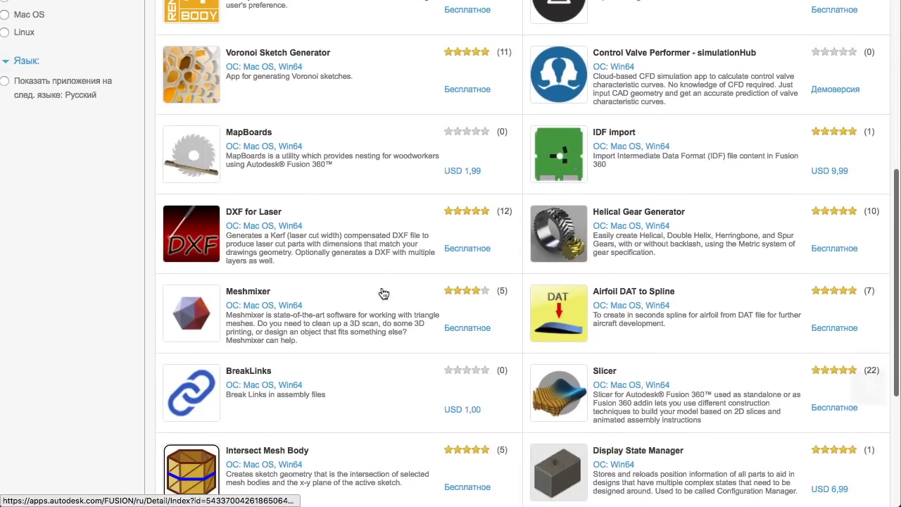
pyautogui.scroll(-3, 384, 294)
pyautogui.scroll(-1, 383, 293)
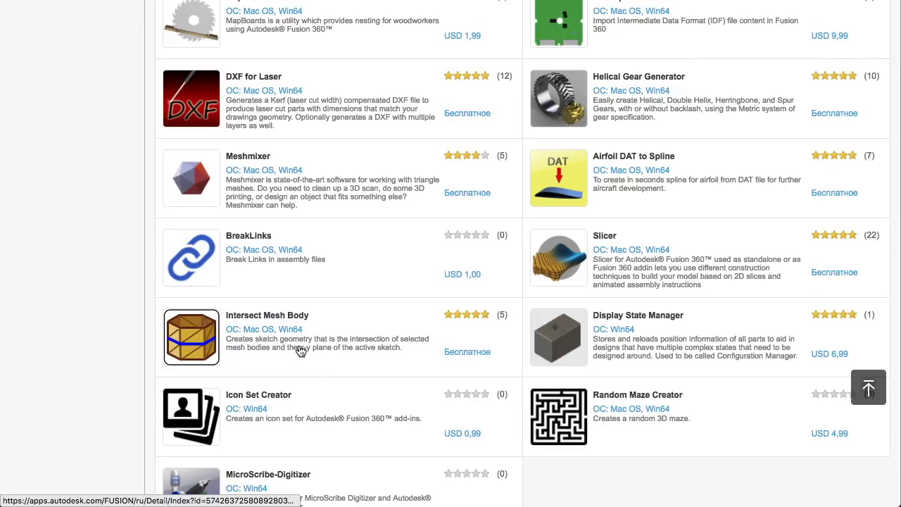
pyautogui.press('super+Tab')
pyautogui.press('super+Tab')
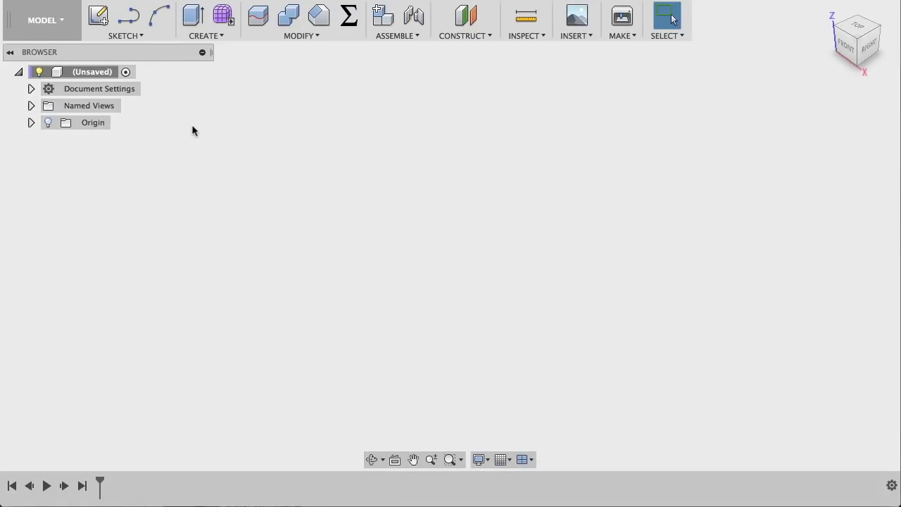
# Step: Look for Helical Gear under CREATE, then find Spur Gear Creator in the SKETCH tools
pyautogui.click(202, 35)
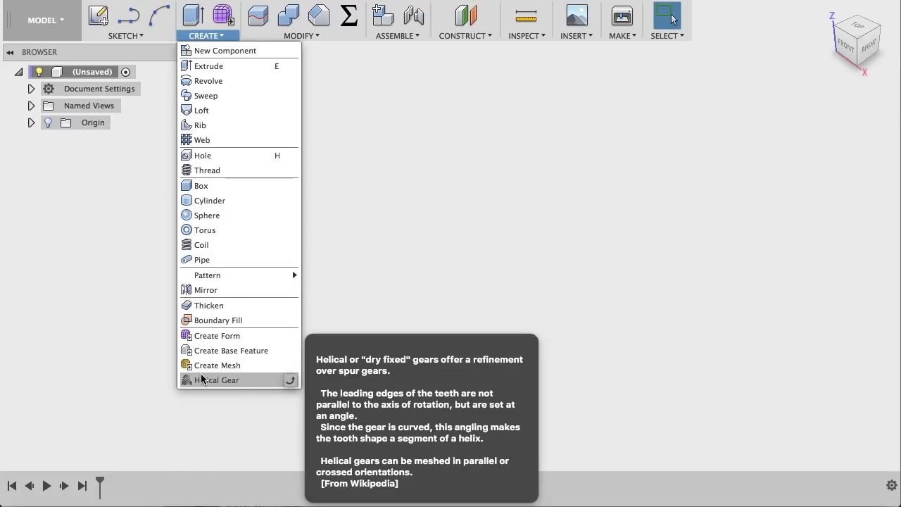
pyautogui.click(106, 267)
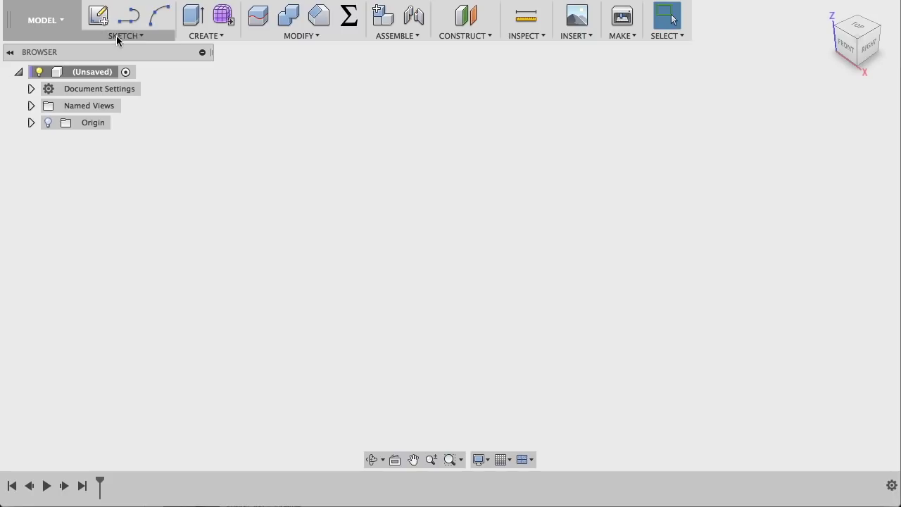
pyautogui.click(117, 35)
pyautogui.click(327, 157)
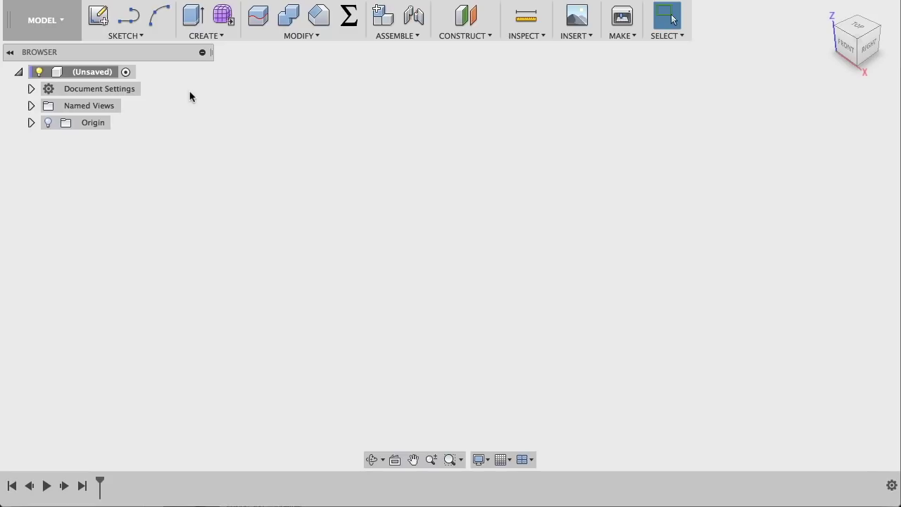
pyautogui.click(125, 35)
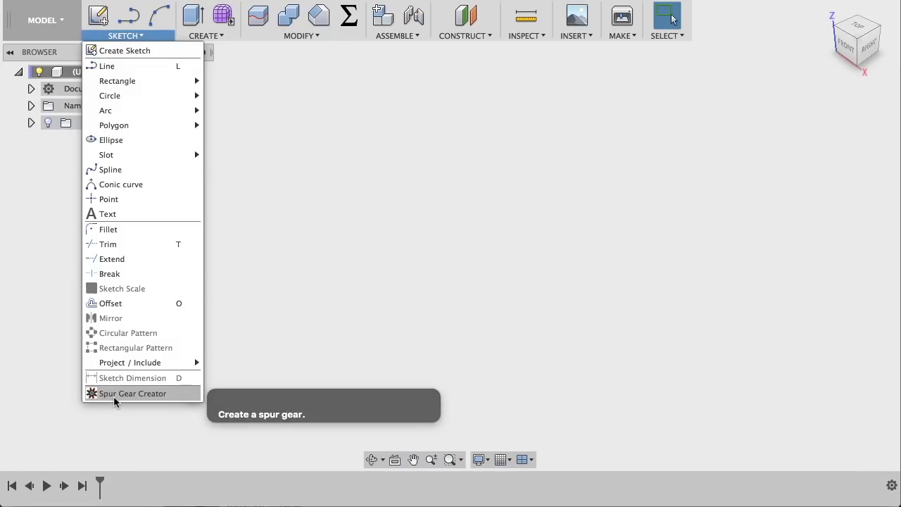
# Step: Launch Spur Gear Creator and review its fields: 16 teeth, 4.00 mm module, 20.00 mm thickness
pyautogui.click(114, 396)
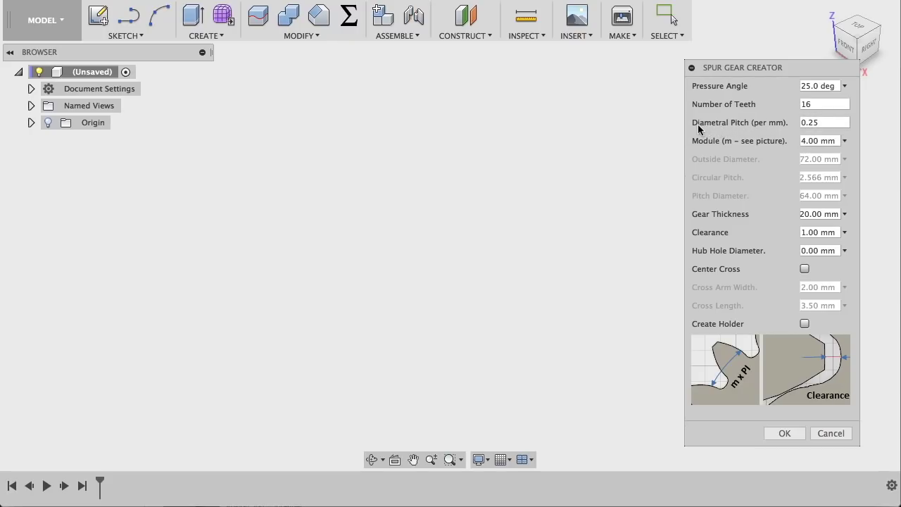
pyautogui.click(810, 123)
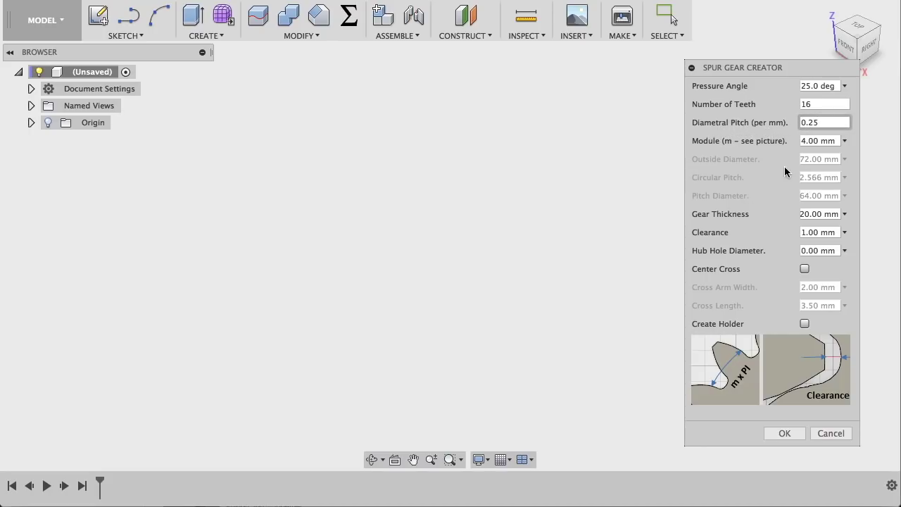
pyautogui.click(799, 216)
pyautogui.click(740, 219)
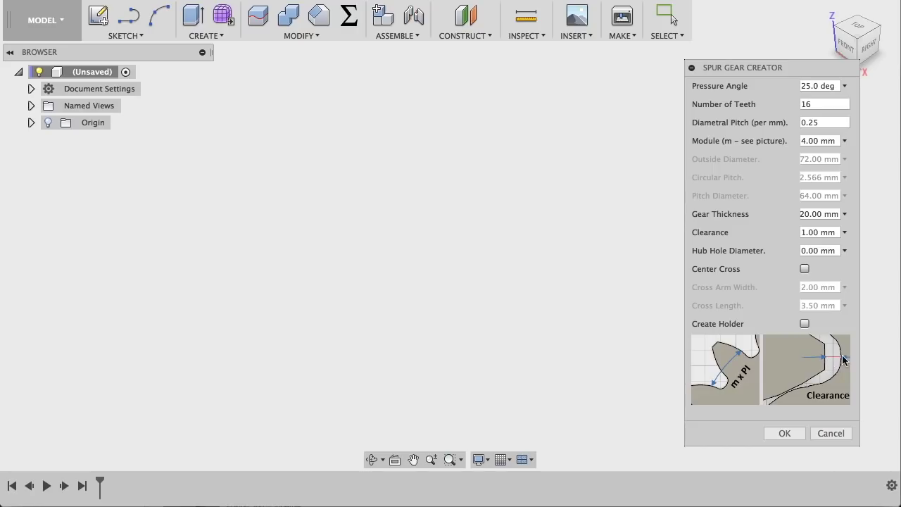
pyautogui.click(805, 250)
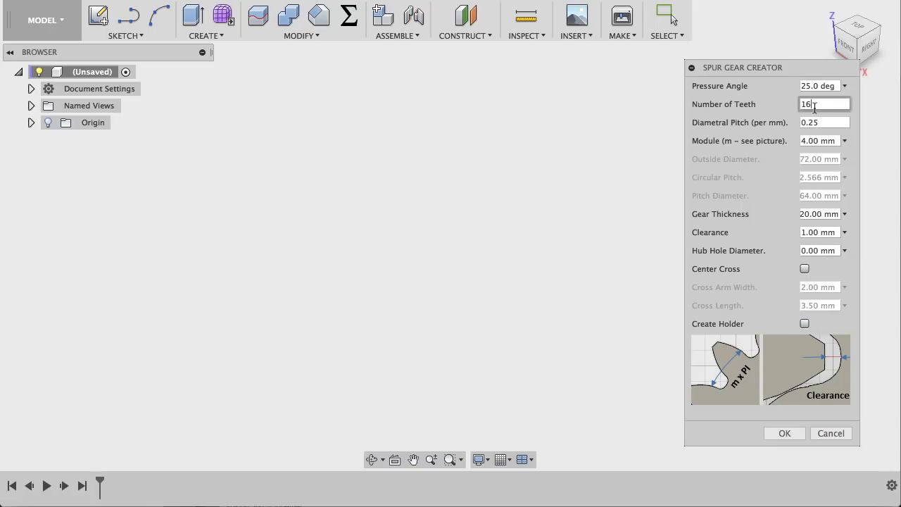
pyautogui.click(810, 141)
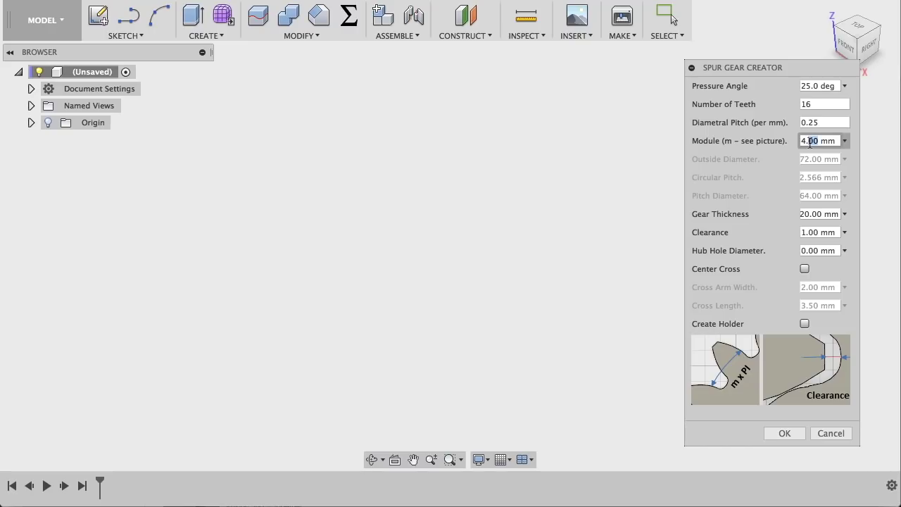
# Step: Try smaller gear module values, first 1.00 mm and then 1.20 mm
pyautogui.click(797, 144)
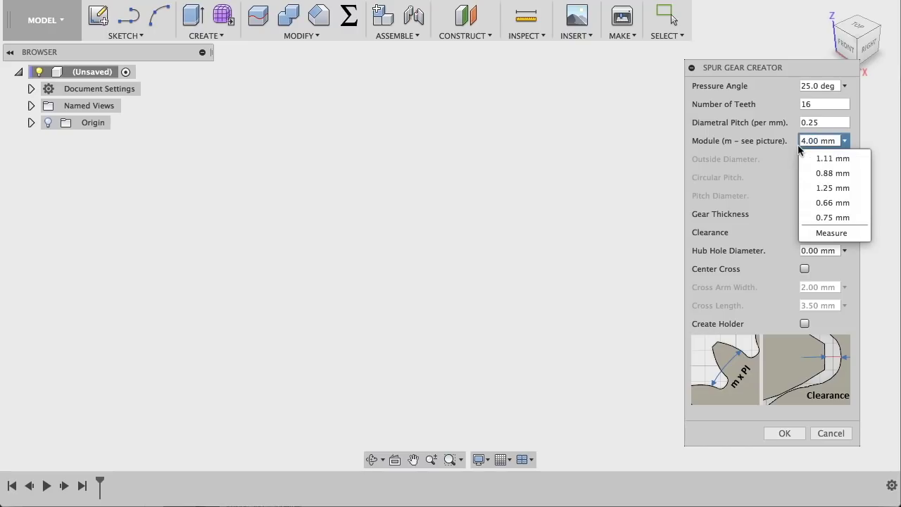
pyautogui.click(762, 152)
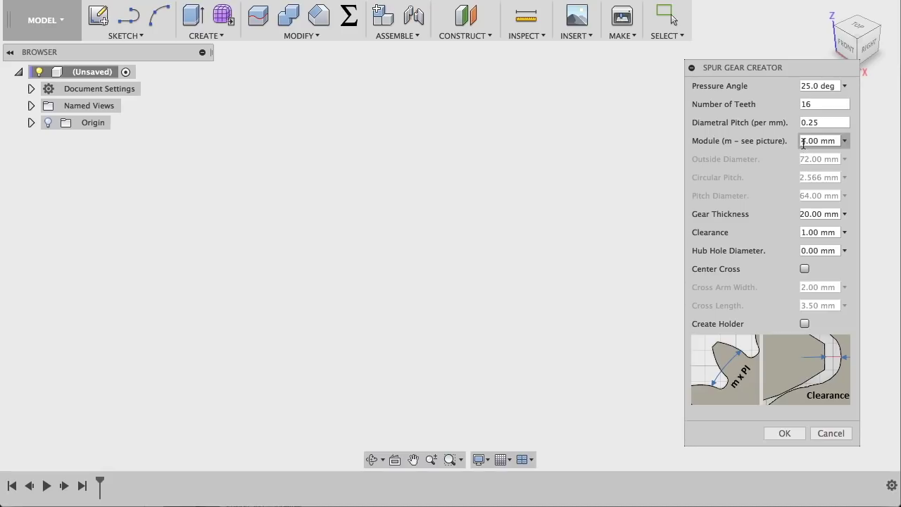
pyautogui.click(803, 143)
pyautogui.click(803, 144)
pyautogui.press('BackSpace')
pyautogui.write('1')
pyautogui.write('2')
pyautogui.press('Return')
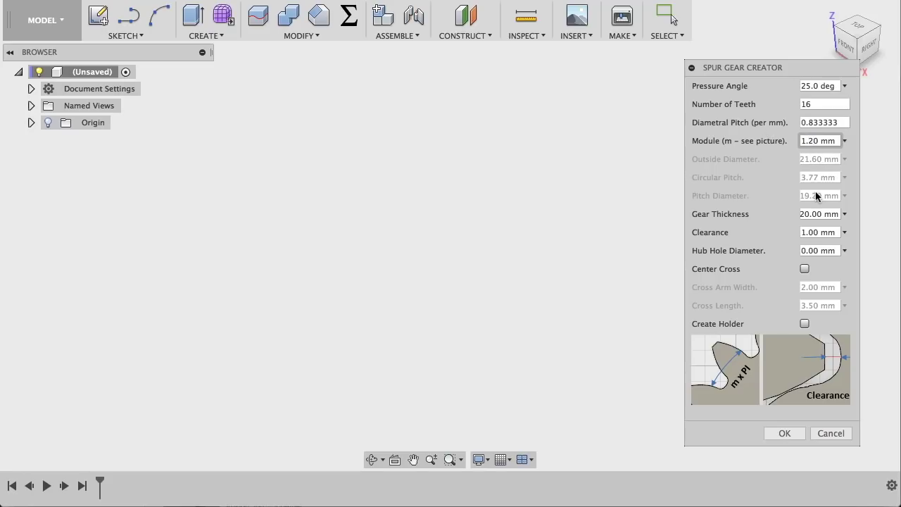
# Step: Refine the module to 1.115 mm, giving a 20.07 mm outside diameter
pyautogui.hotkey('shift', 'Right')
pyautogui.hotkey('shift', 'Right')
pyautogui.write('12')
pyautogui.press('Return')
pyautogui.write('1')
pyautogui.press('Return')
pyautogui.write('5')
pyautogui.click(815, 140)
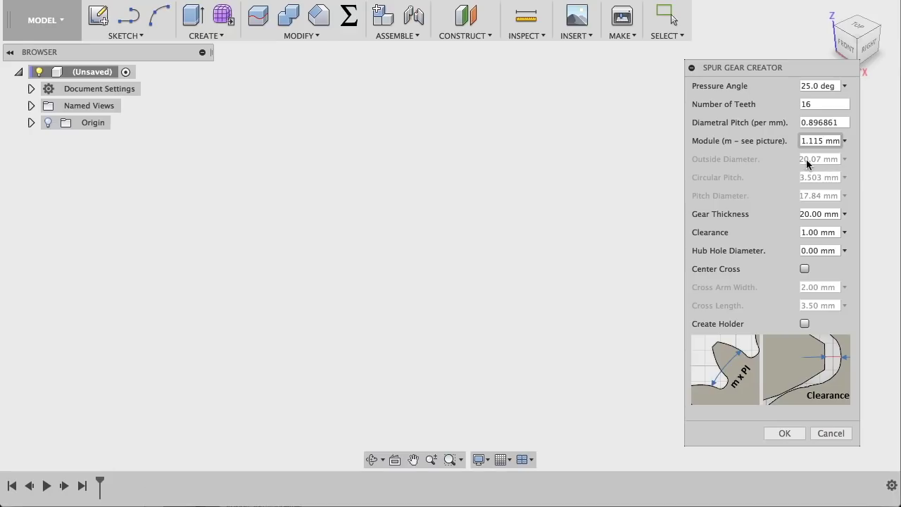
pyautogui.click(812, 103)
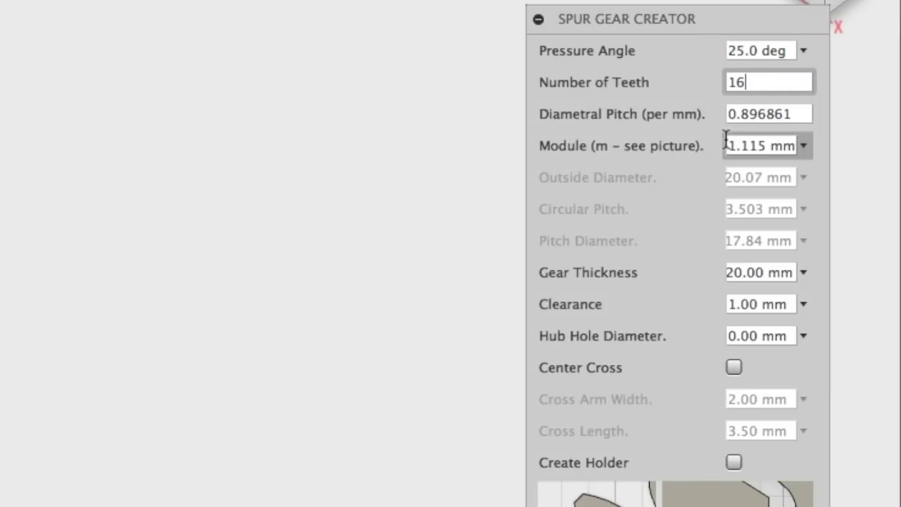
# Step: Change the tooth count to 20 and trim the module to 1.1 mm
pyautogui.press('BackSpace')
pyautogui.press('BackSpace')
pyautogui.write('20')
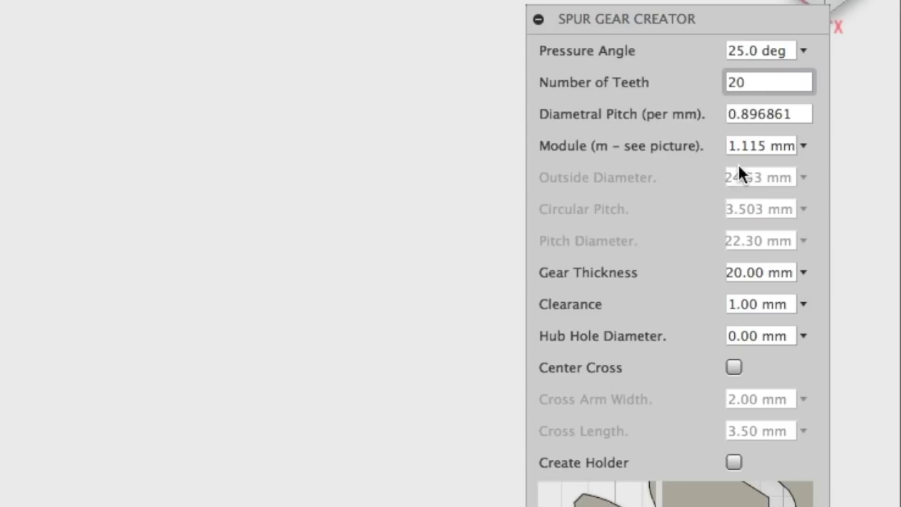
pyautogui.click(748, 151)
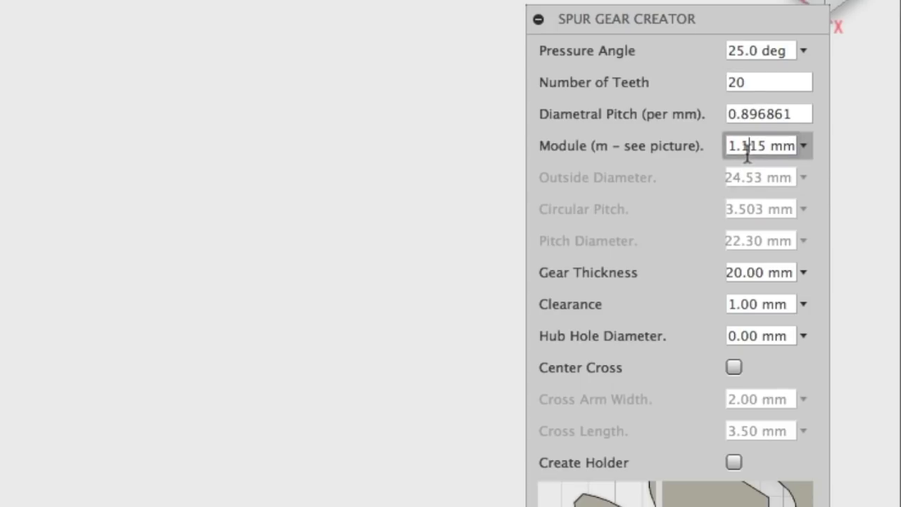
pyautogui.hotkey('shift', 'Right')
pyautogui.hotkey('shift', 'Right')
pyautogui.press('BackSpace')
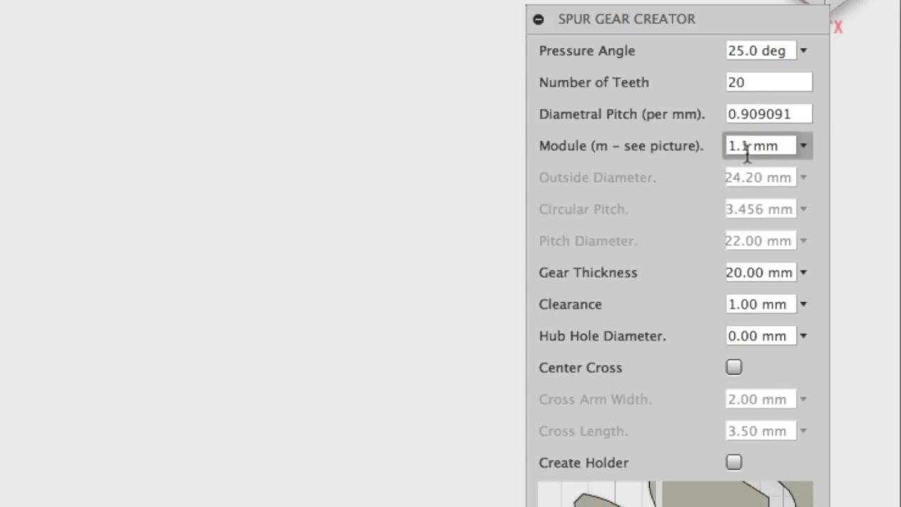
# Step: Fine-tune the module from 0.94 down to 0.91 mm and create the spur gear
pyautogui.hotkey('shift', 'Left')
pyautogui.hotkey('shift', 'Left')
pyautogui.hotkey('shift', 'Left')
pyautogui.write('0.9')
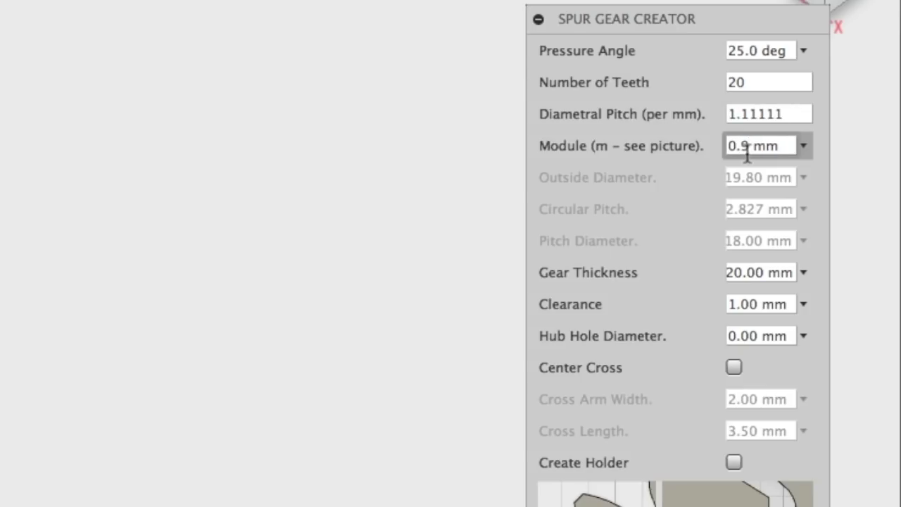
pyautogui.write('4')
pyautogui.press('BackSpace')
pyautogui.write('3')
pyautogui.press('BackSpace')
pyautogui.write('2')
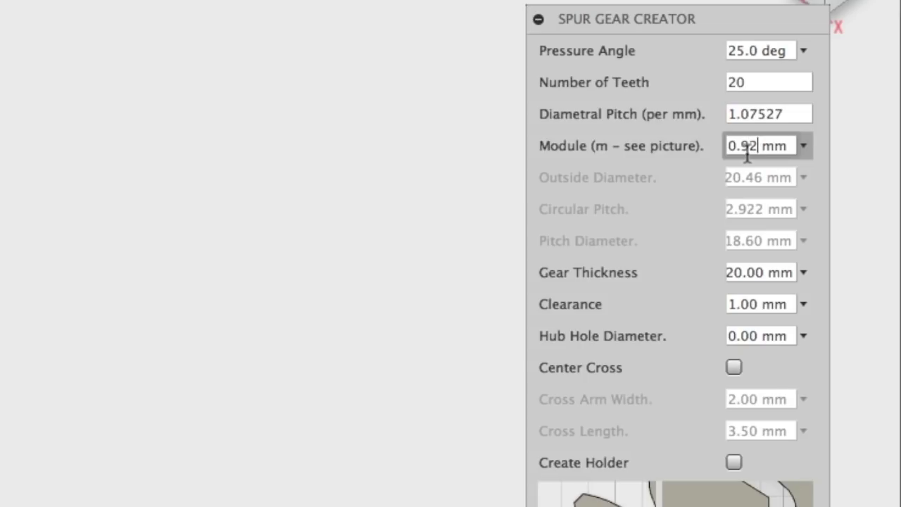
pyautogui.press('BackSpace')
pyautogui.write('1')
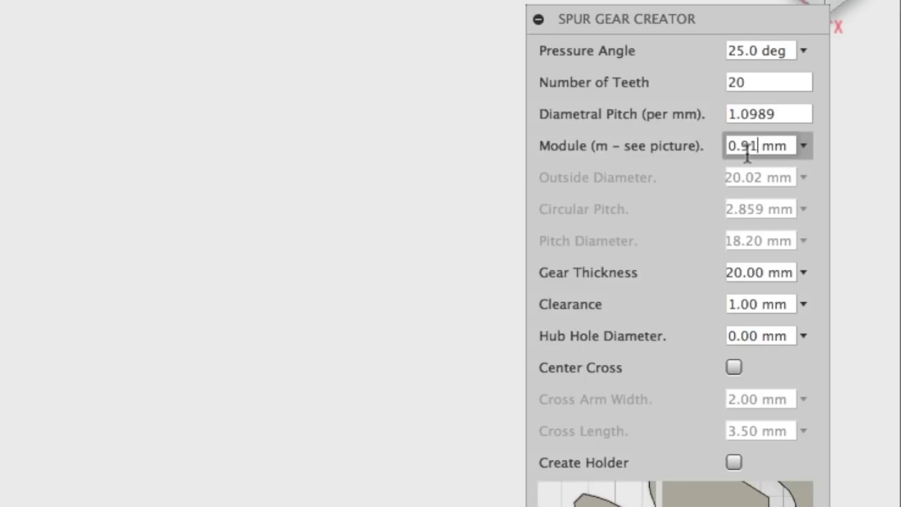
pyautogui.click(744, 82)
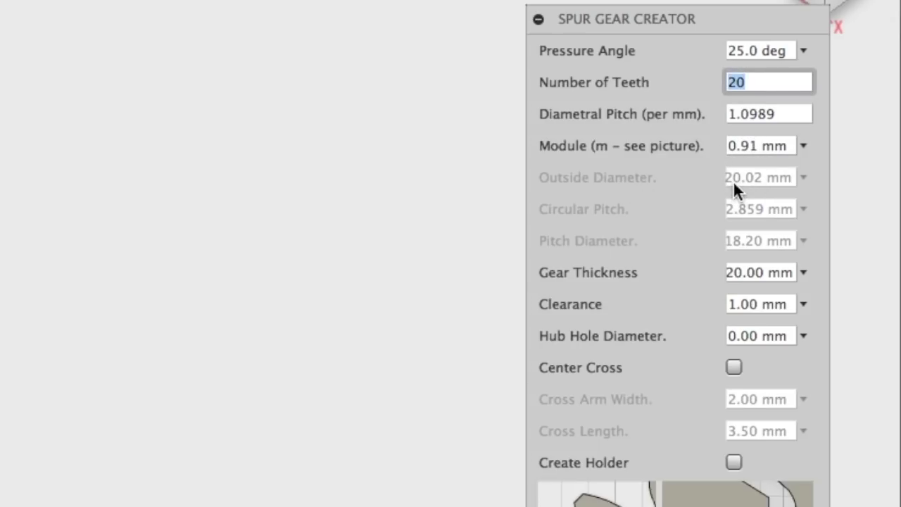
pyautogui.hotkey('shift', 'Tab')
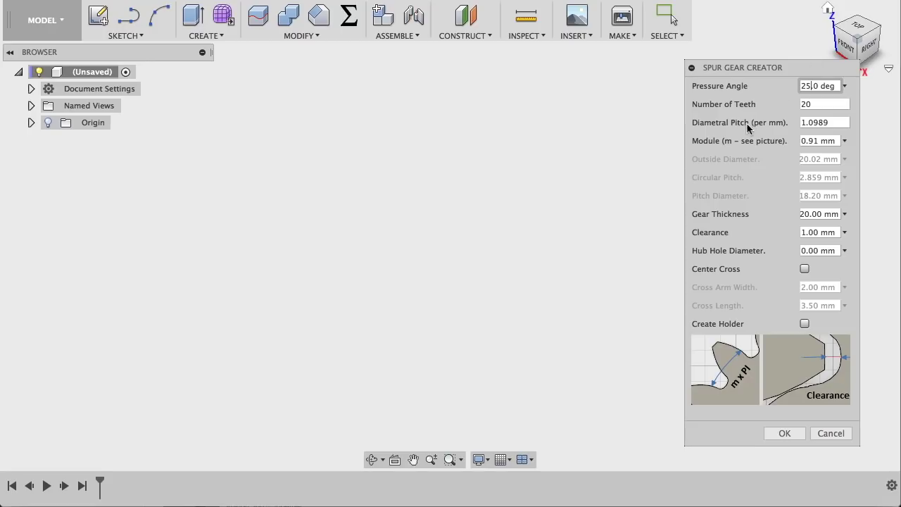
pyautogui.click(783, 433)
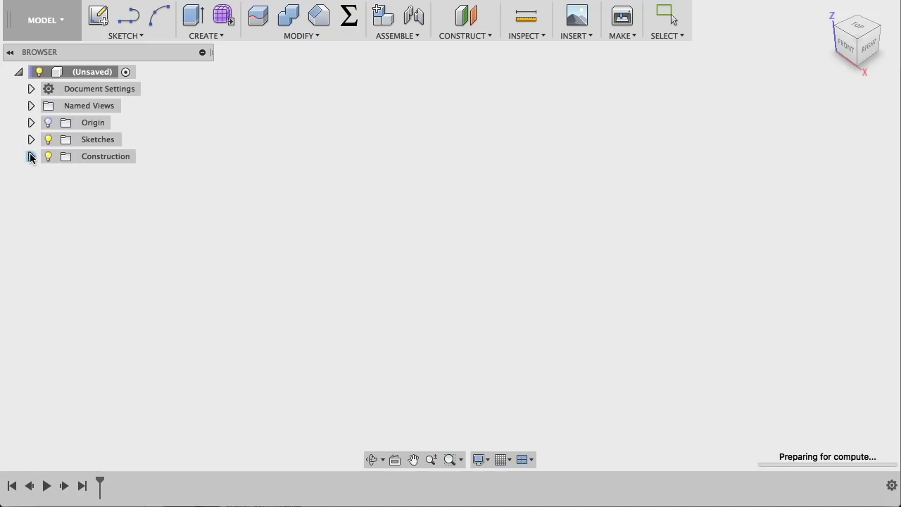
# Step: Start and cancel a Move on the new 20-tooth spur gear, leaving it unchanged
pyautogui.press('m')
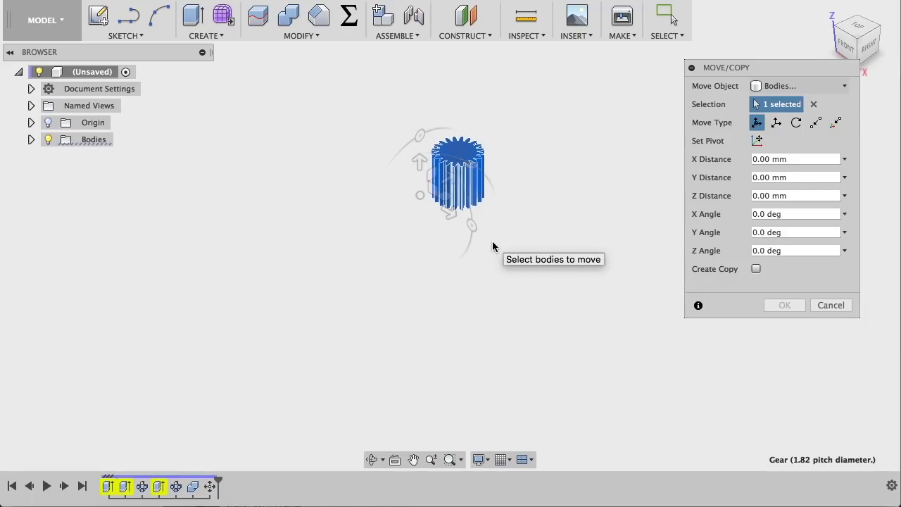
pyautogui.click(830, 306)
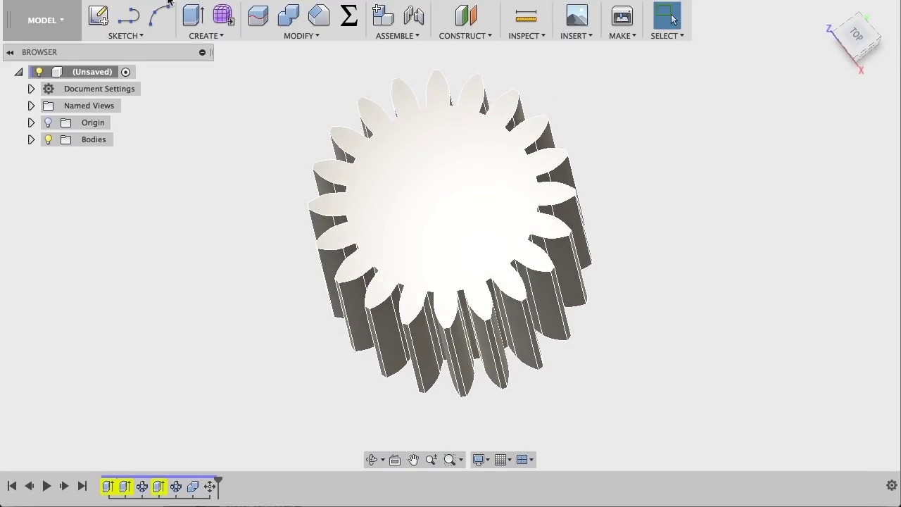
pyautogui.click(131, 36)
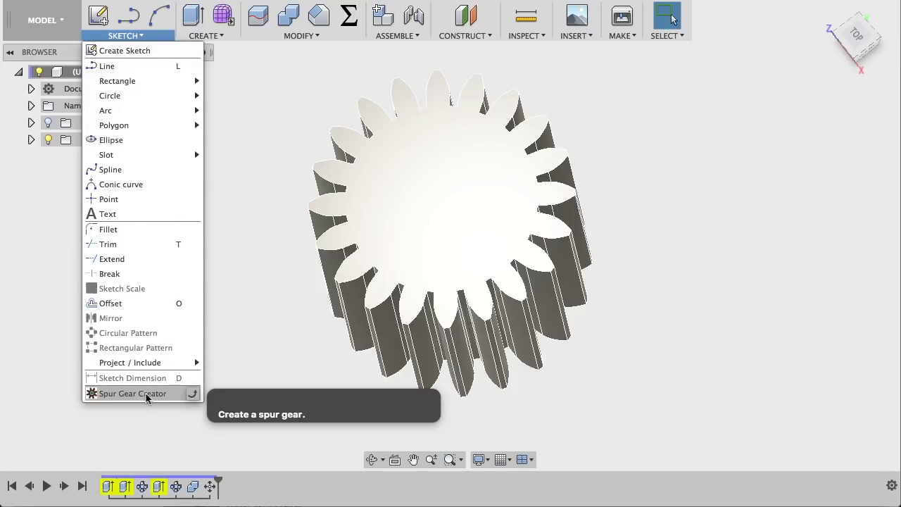
pyautogui.click(234, 345)
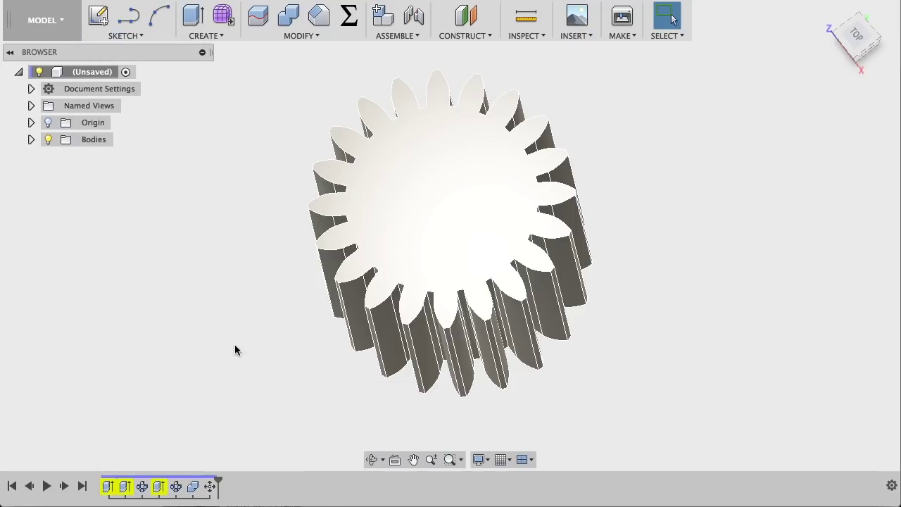
pyautogui.click(207, 34)
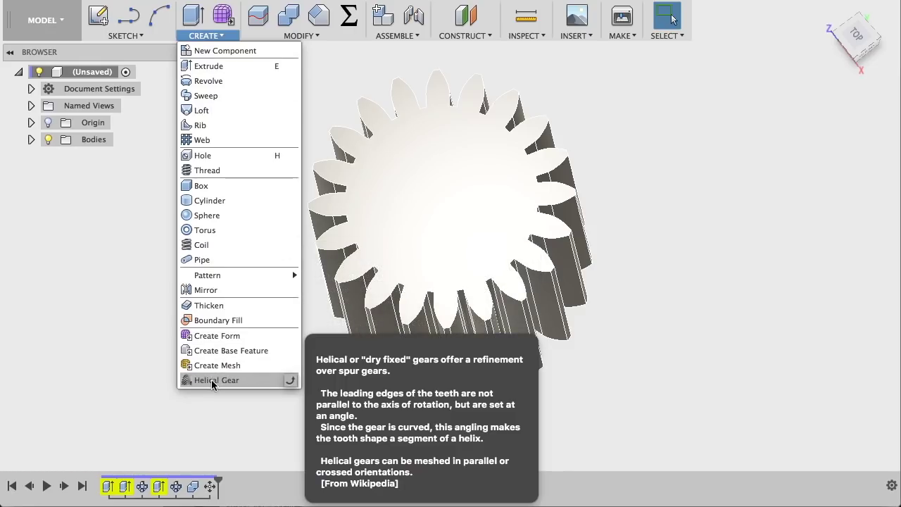
pyautogui.click(211, 380)
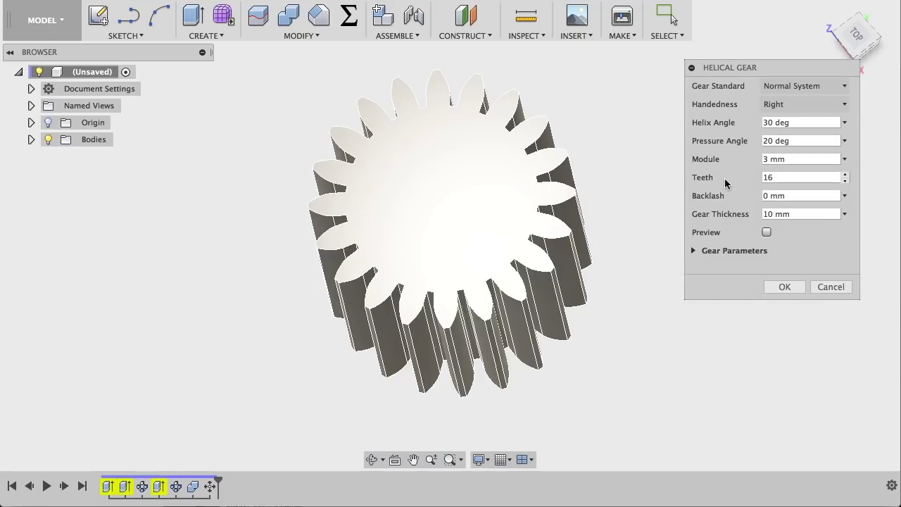
pyautogui.click(775, 160)
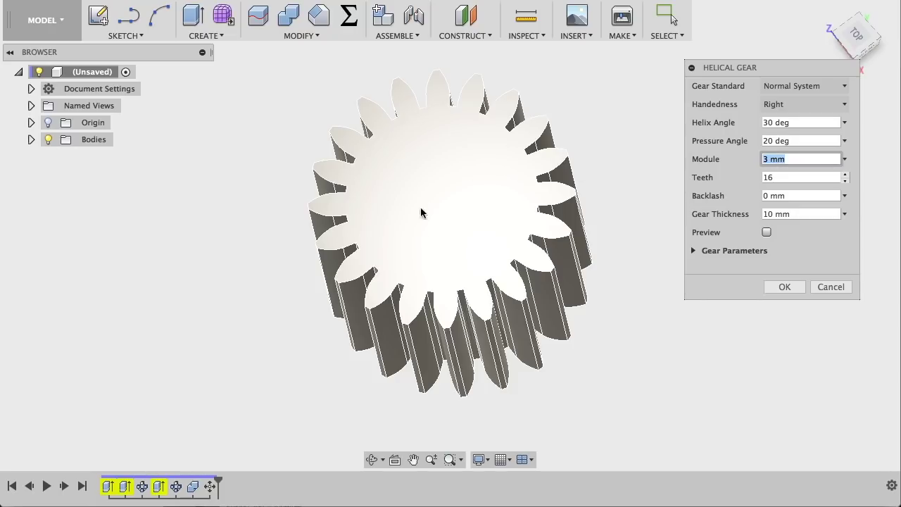
pyautogui.press('Escape')
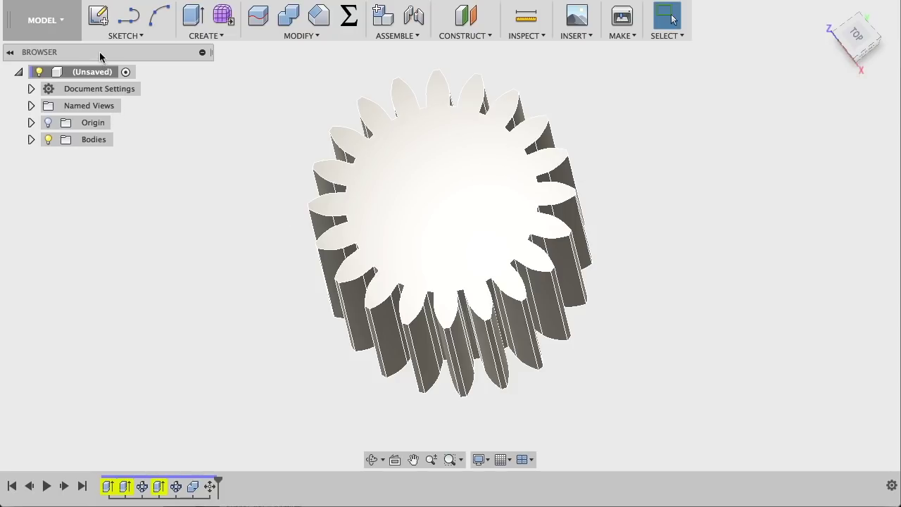
pyautogui.click(126, 35)
pyautogui.moveTo(132, 393)
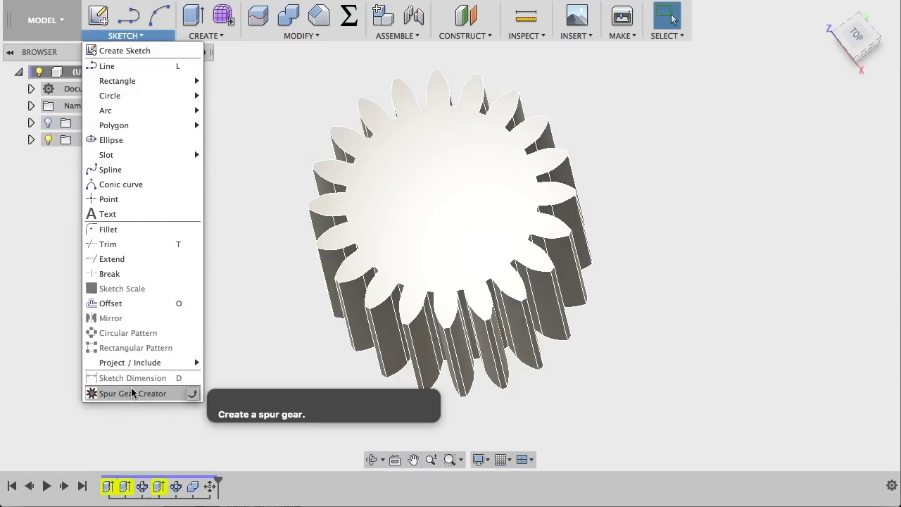
pyautogui.click(131, 393)
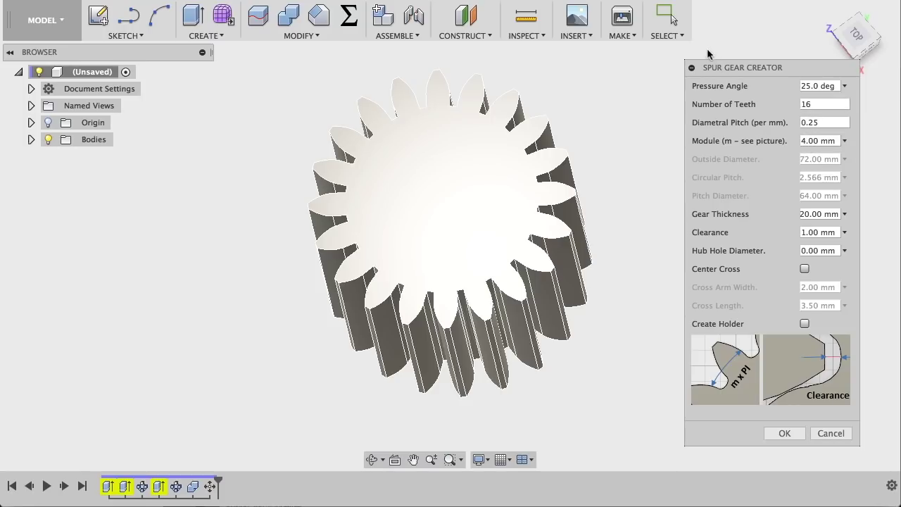
pyautogui.press('Return')
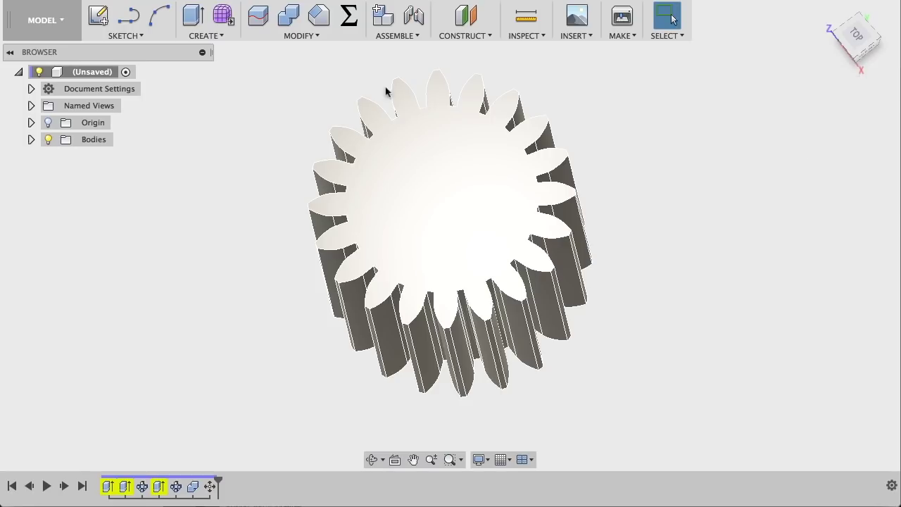
pyautogui.click(214, 36)
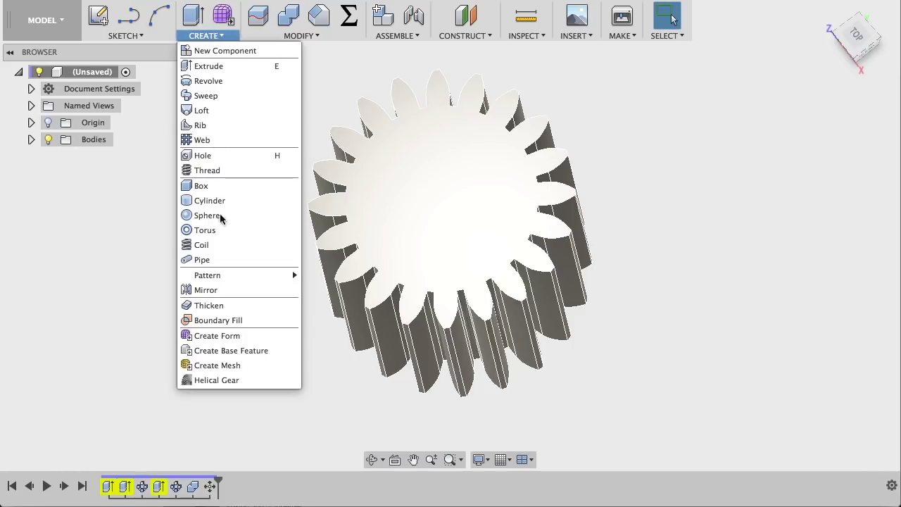
# Step: Create a 20-tooth, 0.91 mm module helical gear overlapping the spur gear, then select the Gear body
pyautogui.click(233, 381)
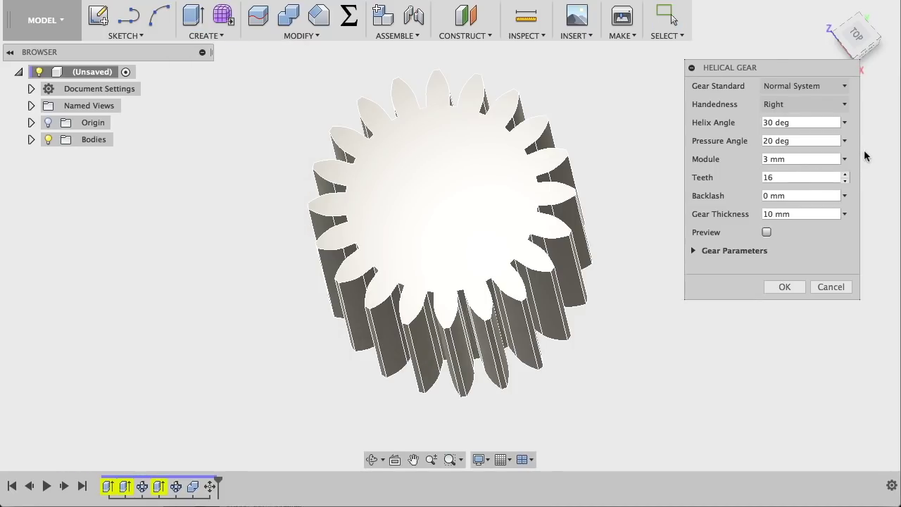
pyautogui.doubleClick(778, 161)
pyautogui.write('0.91')
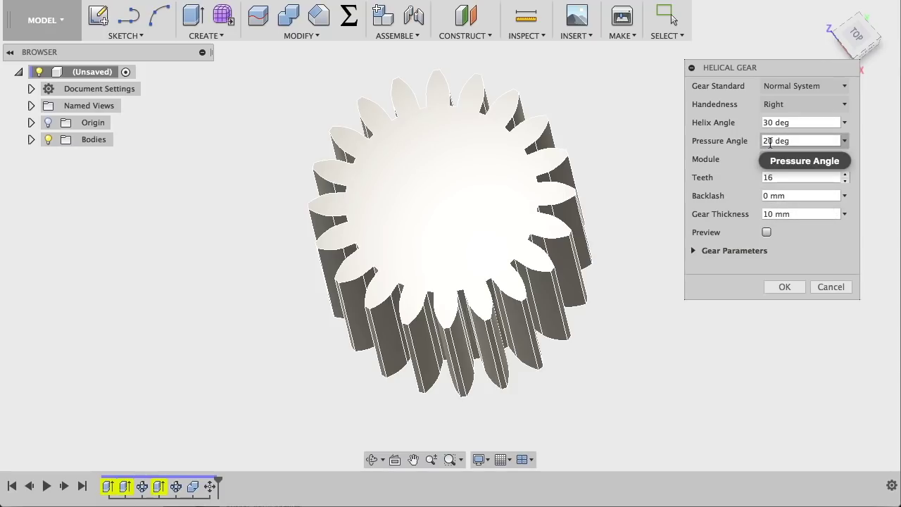
pyautogui.click(769, 142)
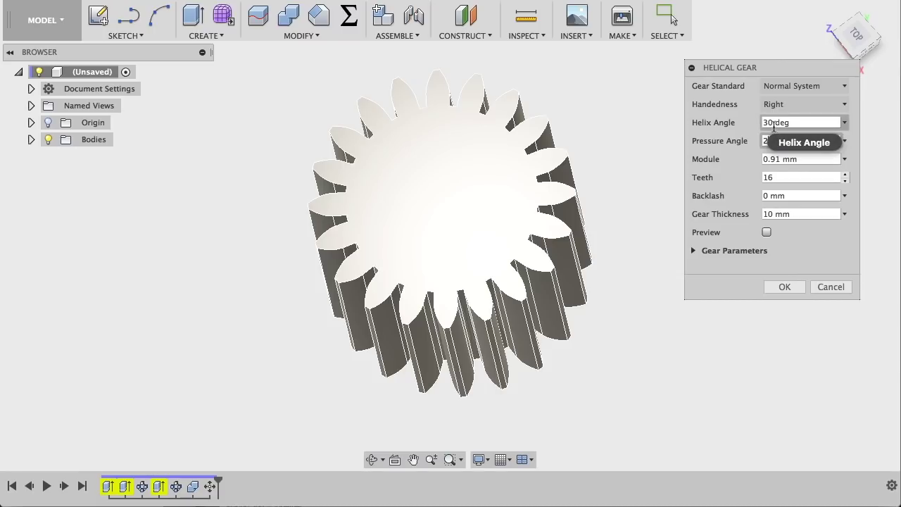
pyautogui.click(766, 124)
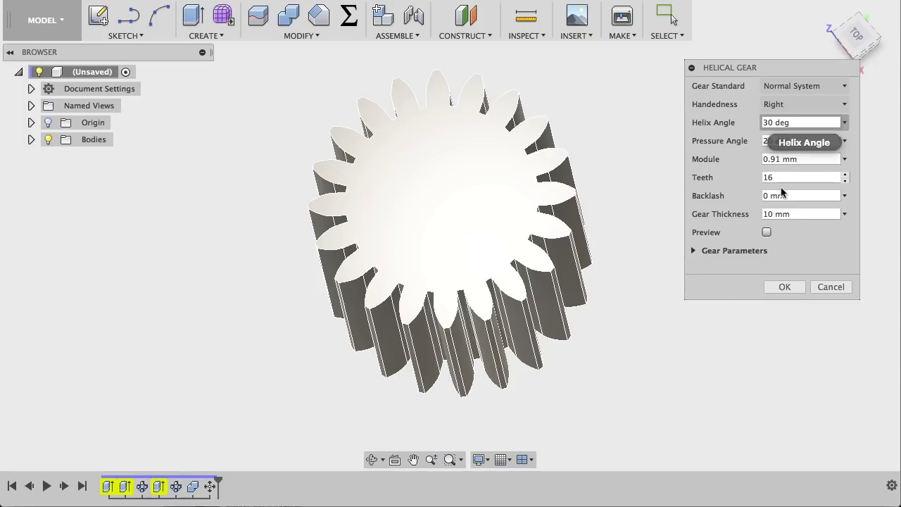
pyautogui.doubleClick(770, 178)
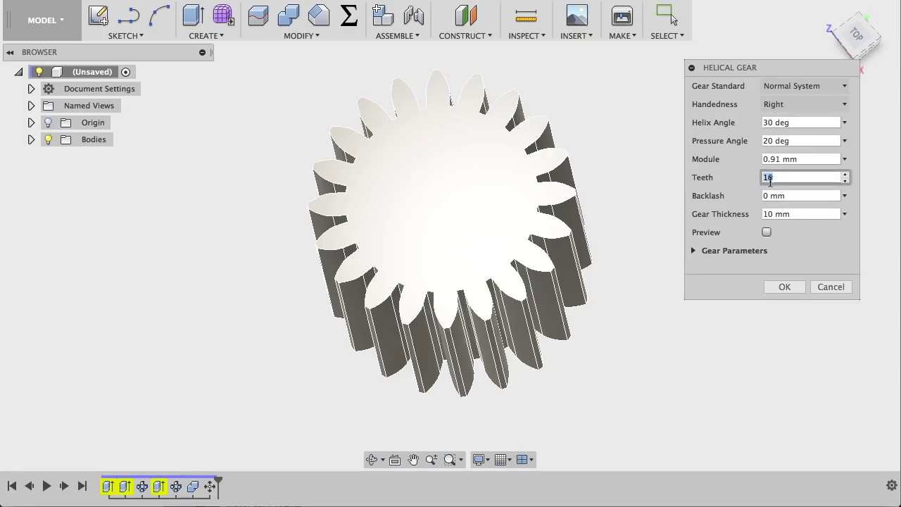
pyautogui.write('20')
pyautogui.scroll(-1, 782, 86)
pyautogui.moveTo(802, 86)
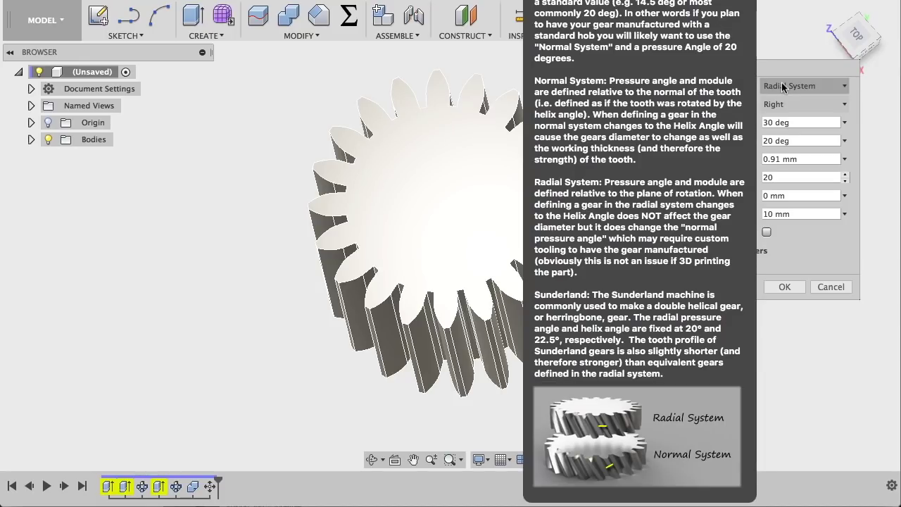
pyautogui.click(782, 285)
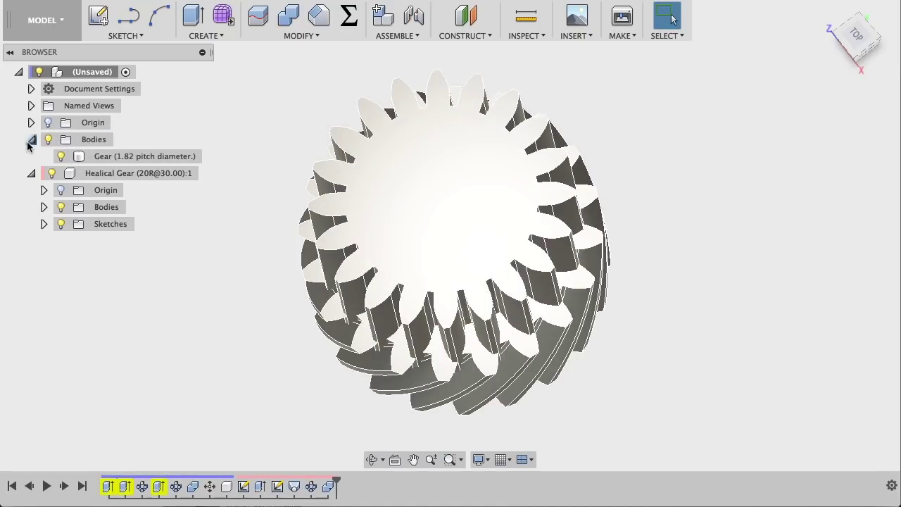
pyautogui.click(62, 155)
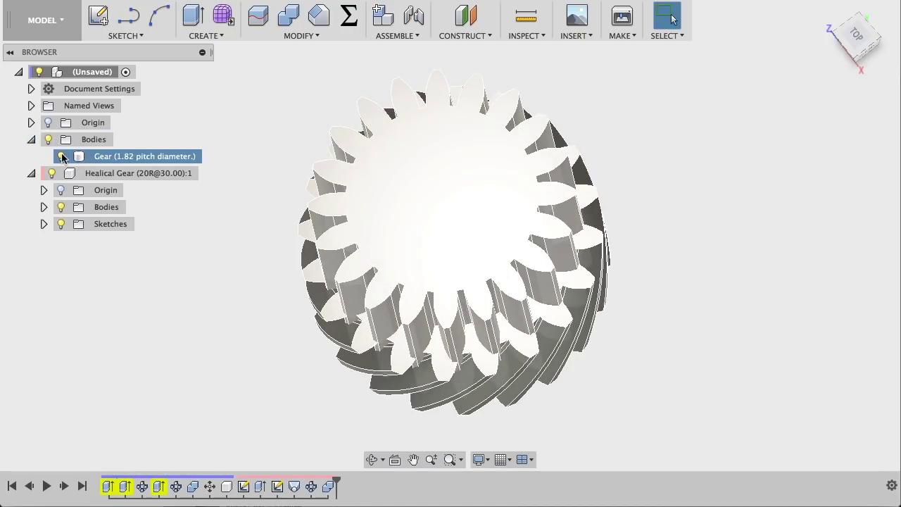
# Step: Hide and reshow the straight Gear body to compare it with the helical gear
pyautogui.click(61, 156)
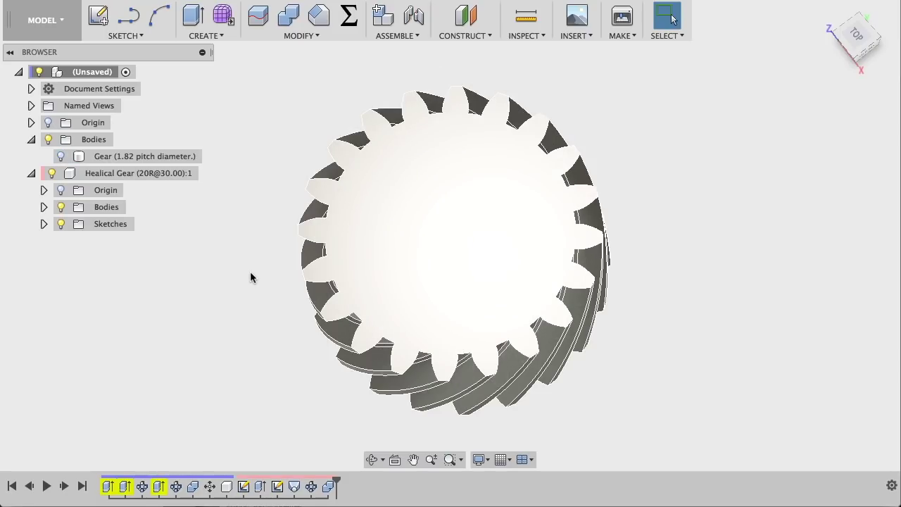
pyautogui.press('F6')
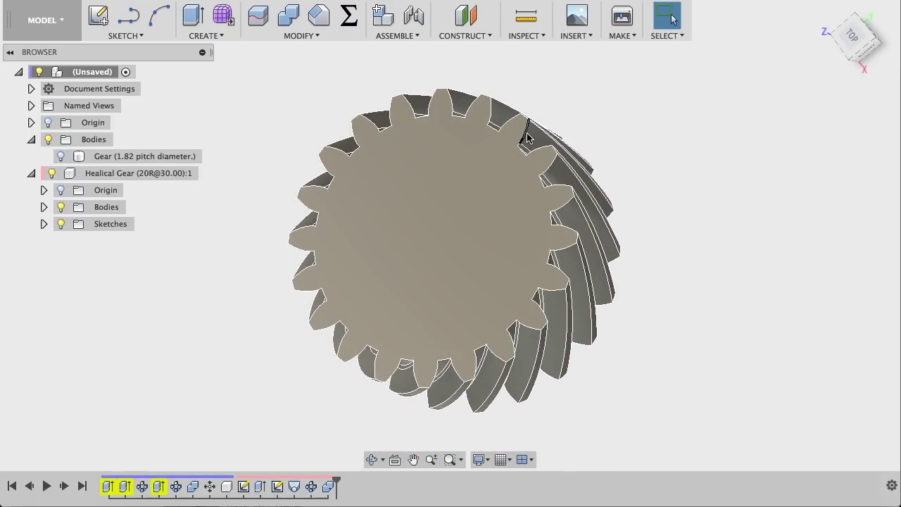
pyautogui.click(526, 134)
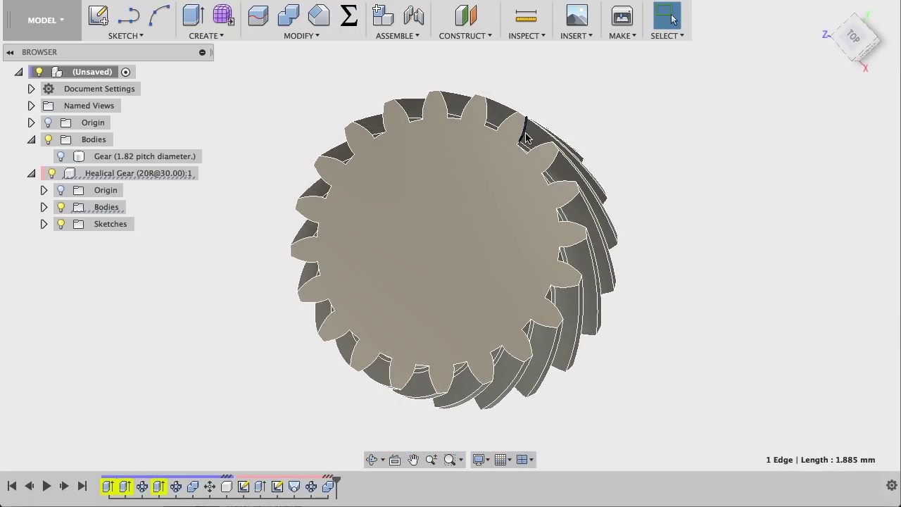
pyautogui.click(61, 156)
pyautogui.click(84, 156)
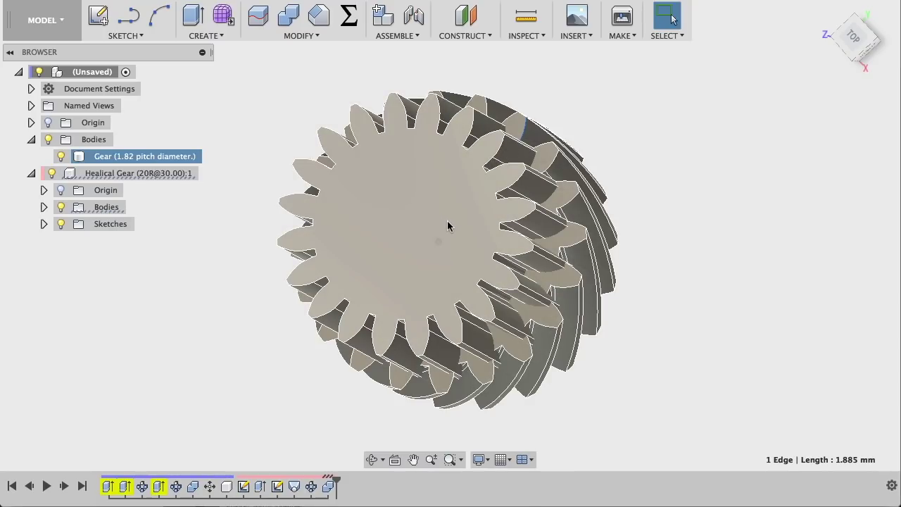
# Step: View the gears from other angles, hide the Gear body again, and start a new sketch
pyautogui.keyDown('shift'); pyautogui.moveTo(447, 221); pyautogui.dragTo(447, 221, button='middle'); pyautogui.keyUp('shift')
pyautogui.press('F6')
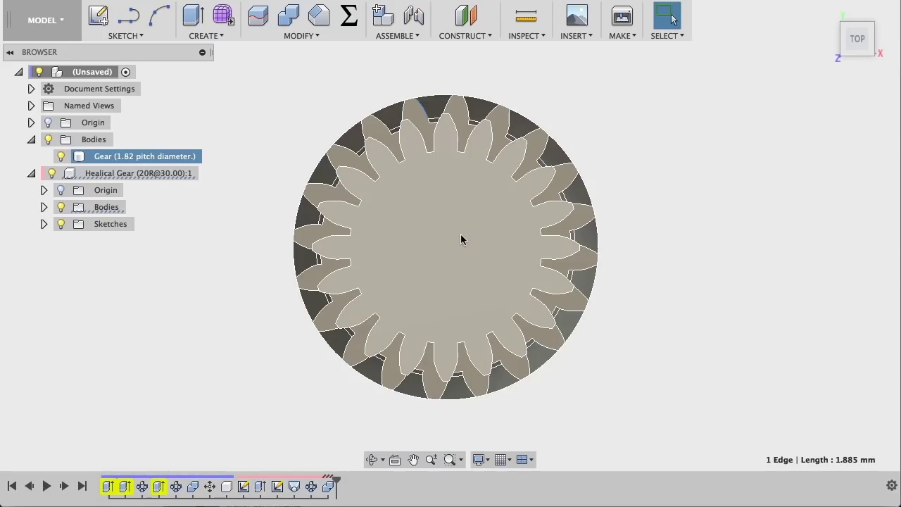
pyautogui.press('Escape')
pyautogui.click(60, 156)
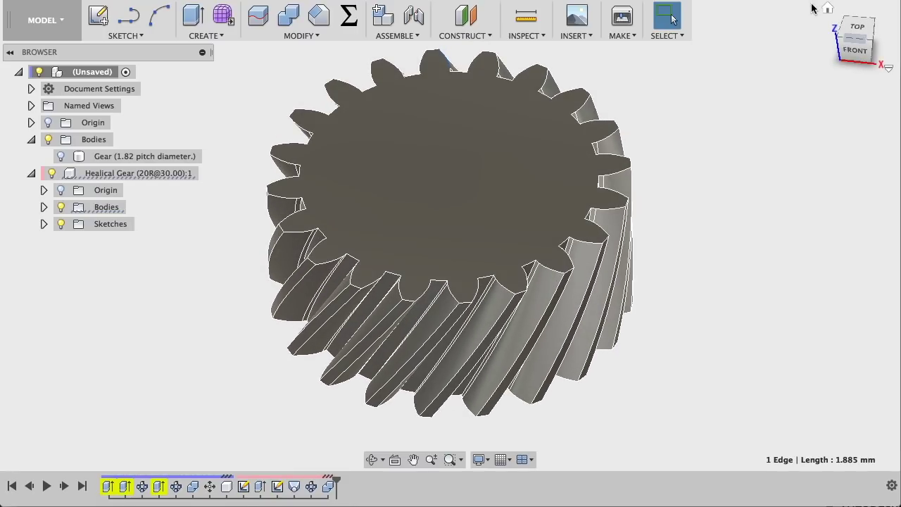
pyautogui.click(829, 11)
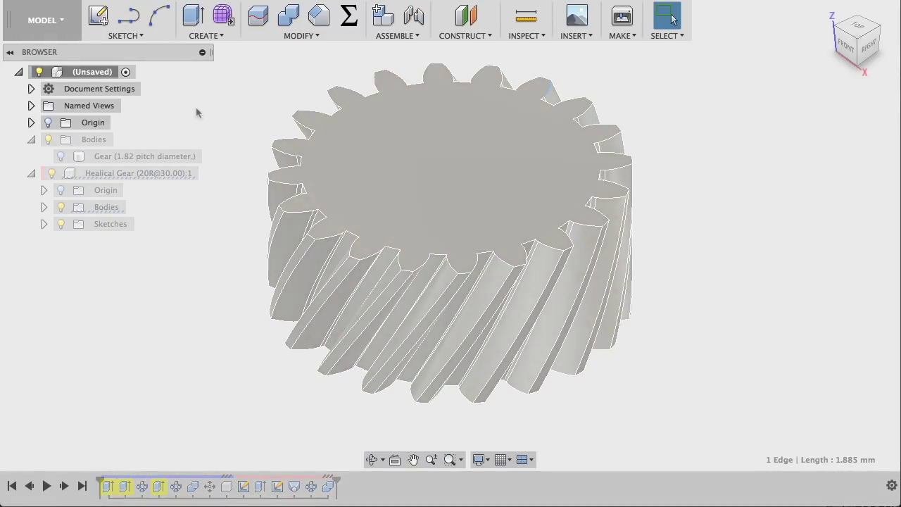
pyautogui.click(465, 236)
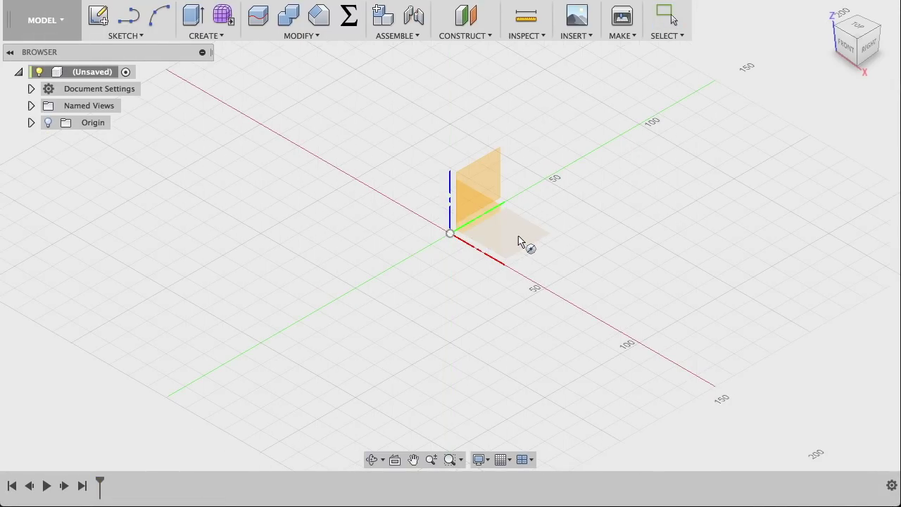
# Step: Sketch a 20 mm diameter circle centered at the origin
pyautogui.press('c')
pyautogui.click(399, 278)
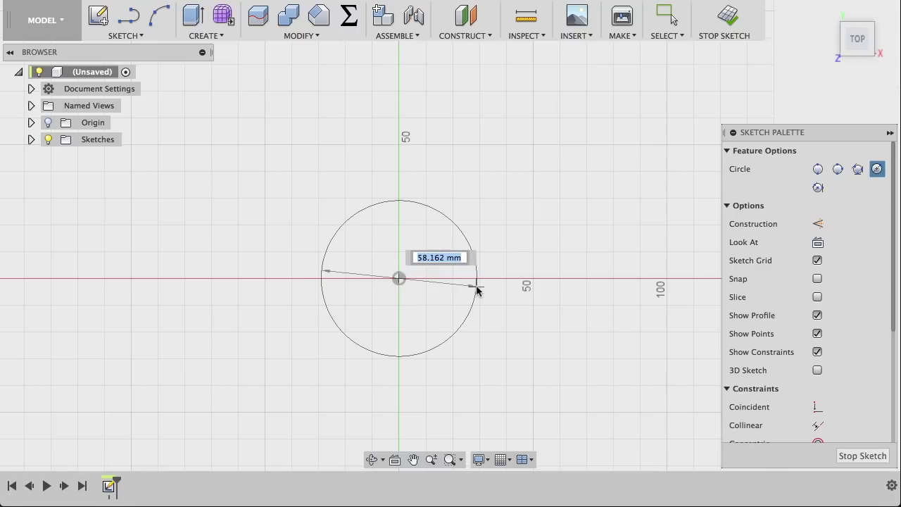
pyautogui.write('20')
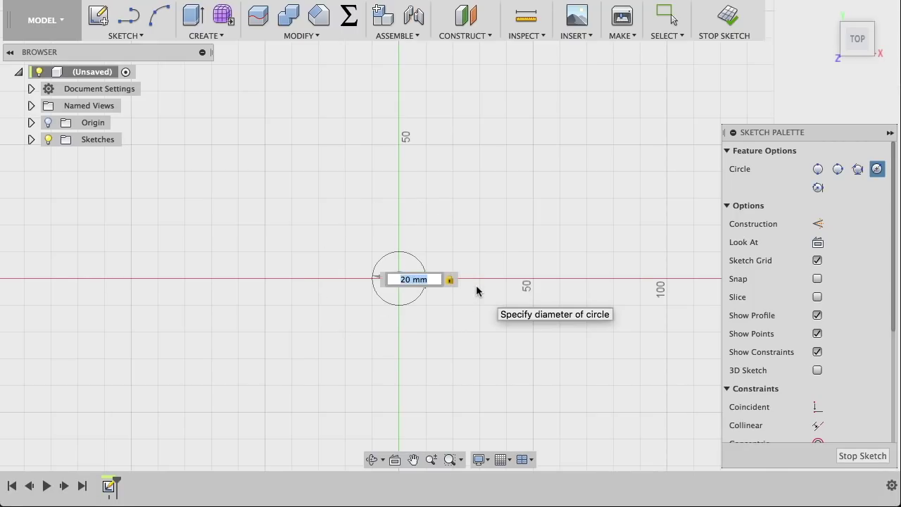
pyautogui.press('Return')
pyautogui.press('Escape')
# Step: Extrude the circle 20 mm into a cylinder and select its side face
pyautogui.click(413, 274)
pyautogui.write('e20')
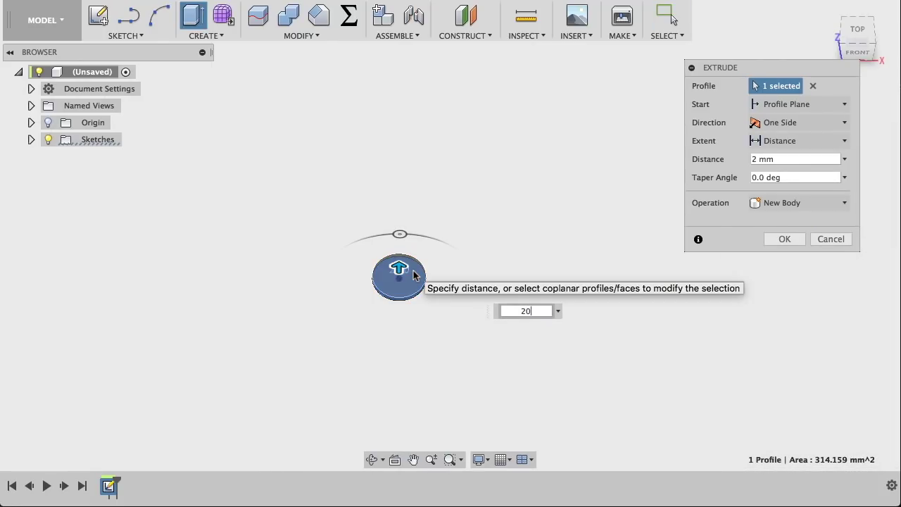
pyautogui.press('Return')
pyautogui.scroll(2, 415, 273)
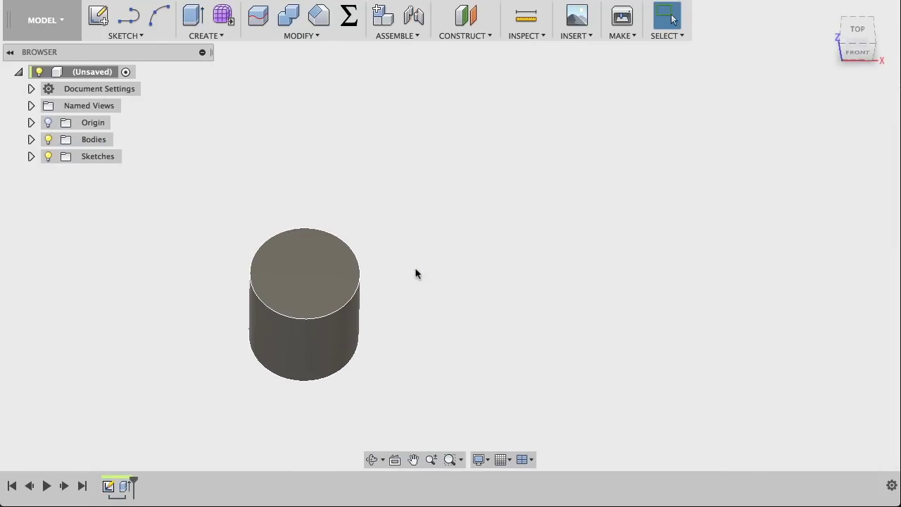
pyautogui.keyDown('shift'); pyautogui.scroll(-5, 416, 273); pyautogui.keyUp('shift')
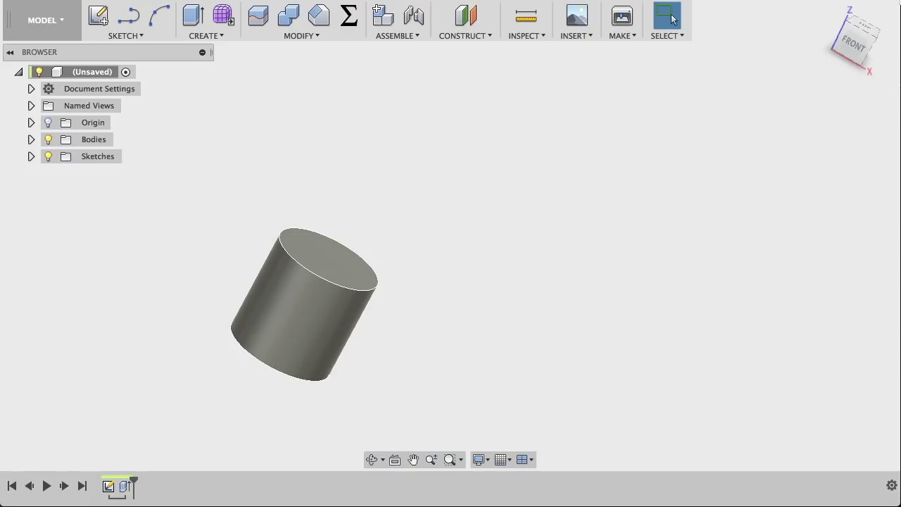
pyautogui.click(828, 8)
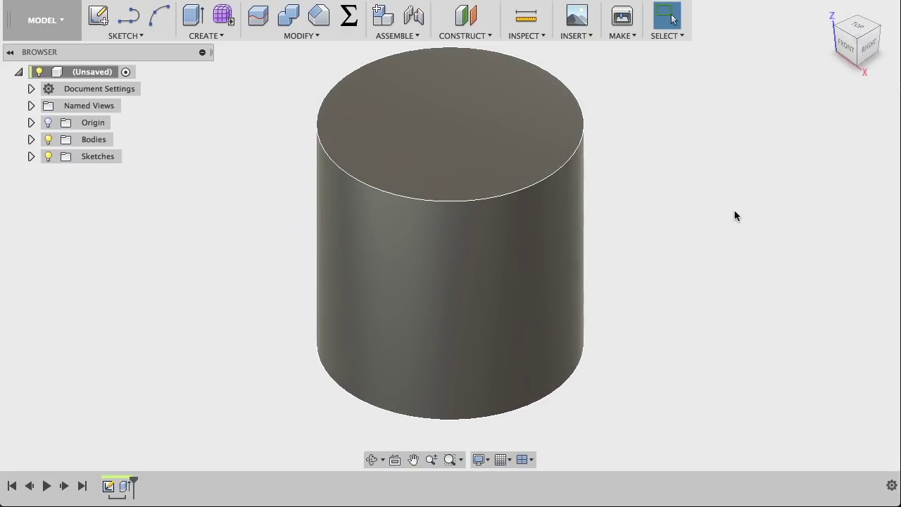
pyautogui.click(538, 312)
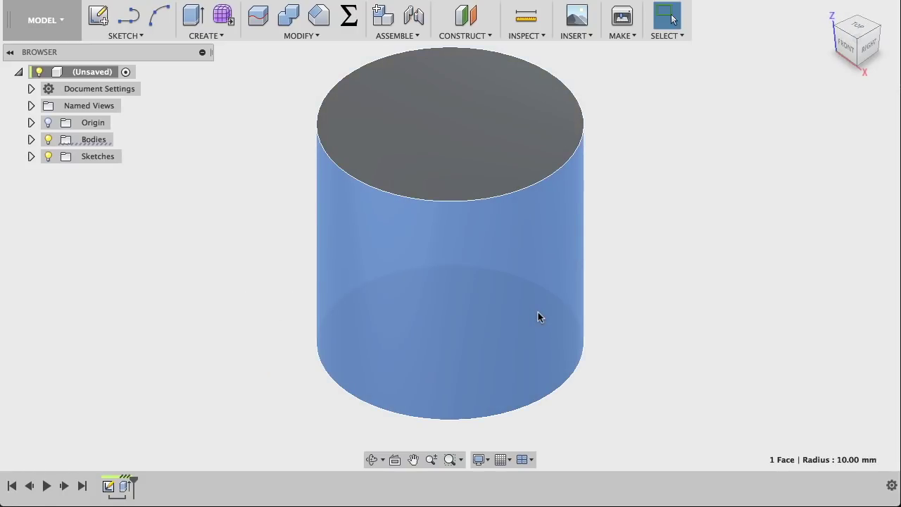
# Step: Add a modeled full-length ISO Metric M20x2.5 thread to the cylinder's side face
pyautogui.click(215, 35)
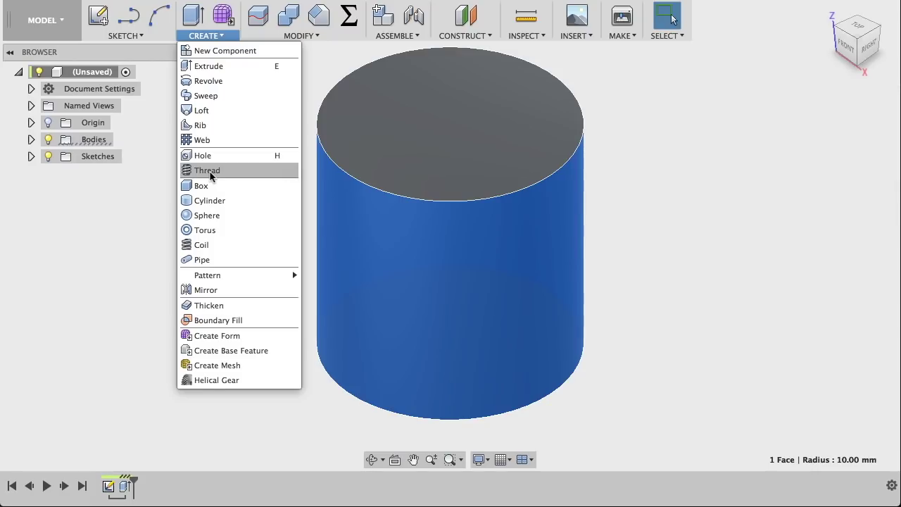
pyautogui.click(210, 172)
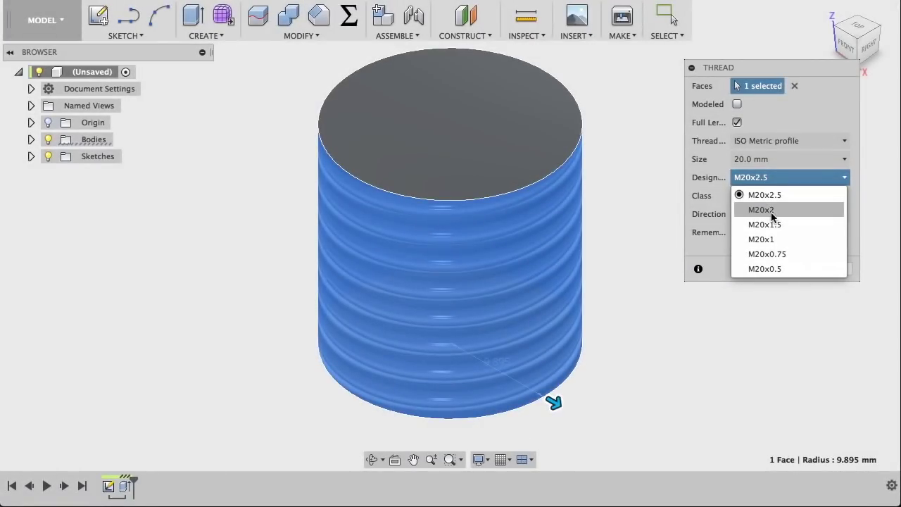
pyautogui.click(774, 226)
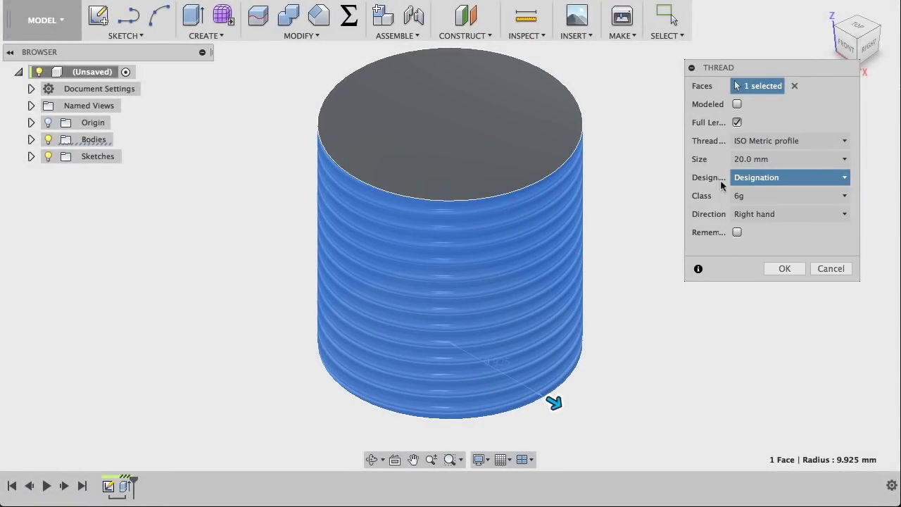
pyautogui.click(774, 177)
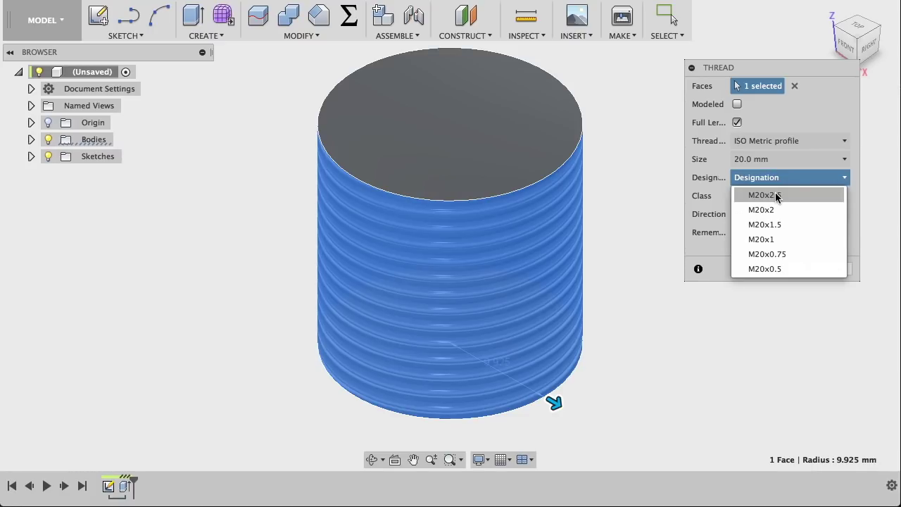
pyautogui.click(774, 195)
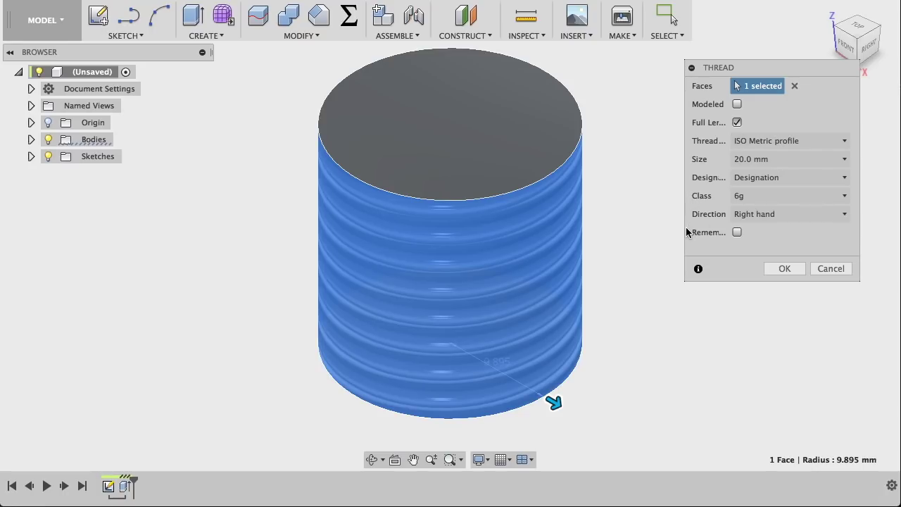
pyautogui.keyDown('shift'); pyautogui.scroll(-2, 642, 288); pyautogui.keyUp('shift')
pyautogui.keyDown('shift'); pyautogui.scroll(-2, 643, 288); pyautogui.keyUp('shift')
pyautogui.keyDown('shift'); pyautogui.scroll(-2, 642, 288); pyautogui.keyUp('shift')
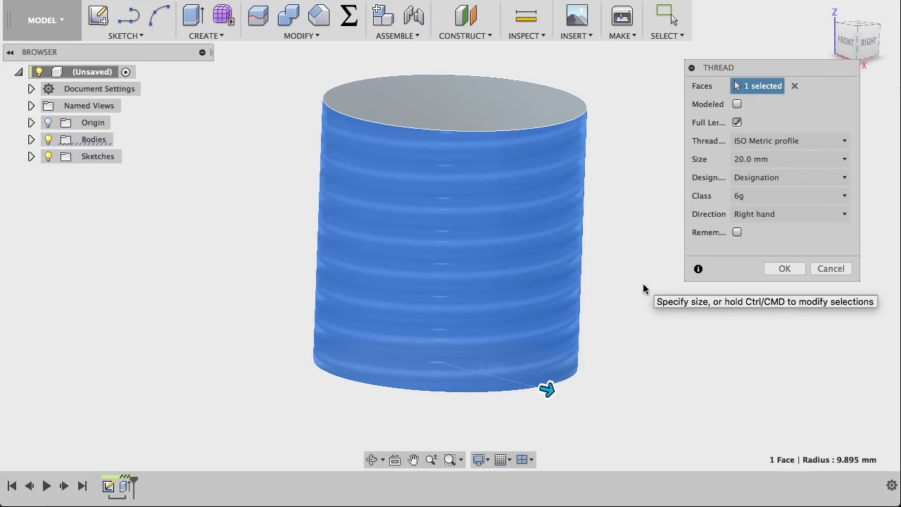
pyautogui.keyDown('shift'); pyautogui.scroll(3, 643, 289); pyautogui.keyUp('shift')
pyautogui.keyDown('shift'); pyautogui.scroll(1, 642, 289); pyautogui.keyUp('shift')
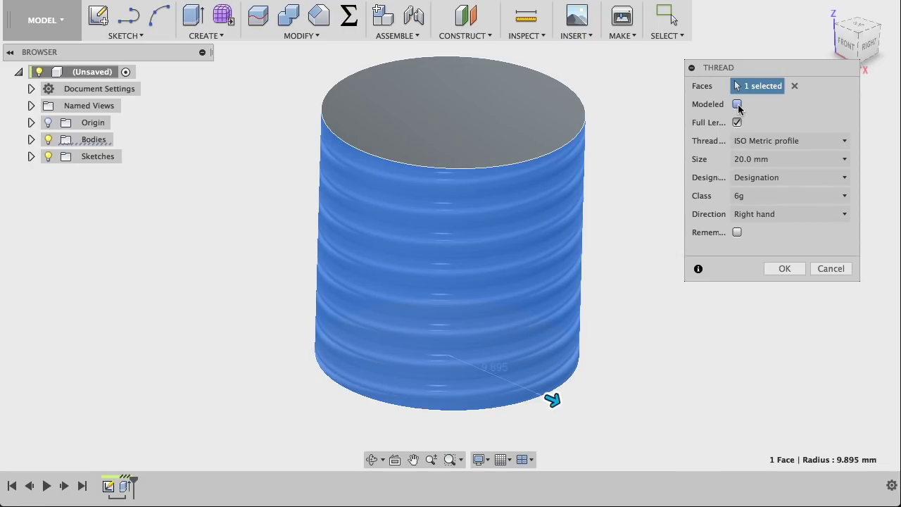
pyautogui.click(737, 105)
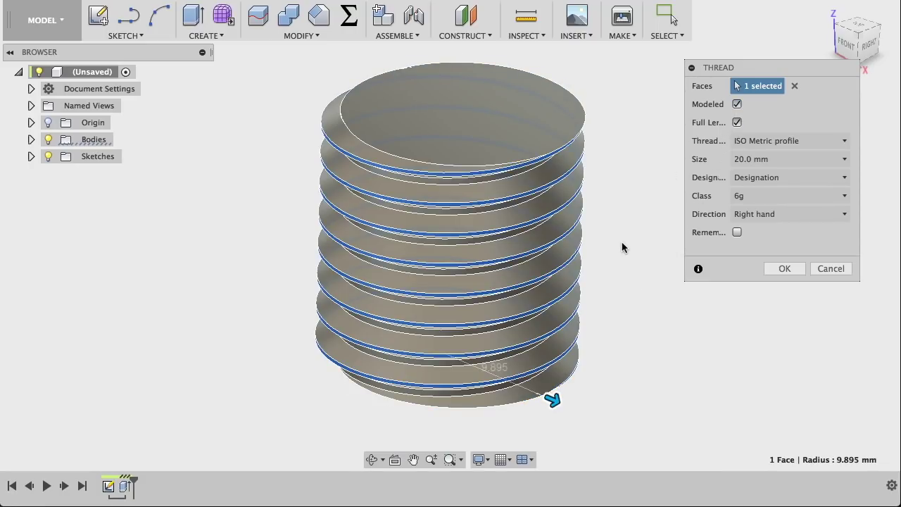
pyautogui.keyDown('shift'); pyautogui.scroll(-2, 621, 241); pyautogui.keyUp('shift')
pyautogui.keyDown('shift'); pyautogui.scroll(-2, 621, 241); pyautogui.keyUp('shift')
pyautogui.keyDown('shift'); pyautogui.scroll(2, 622, 242); pyautogui.keyUp('shift')
pyautogui.keyDown('shift'); pyautogui.scroll(1, 621, 241); pyautogui.keyUp('shift')
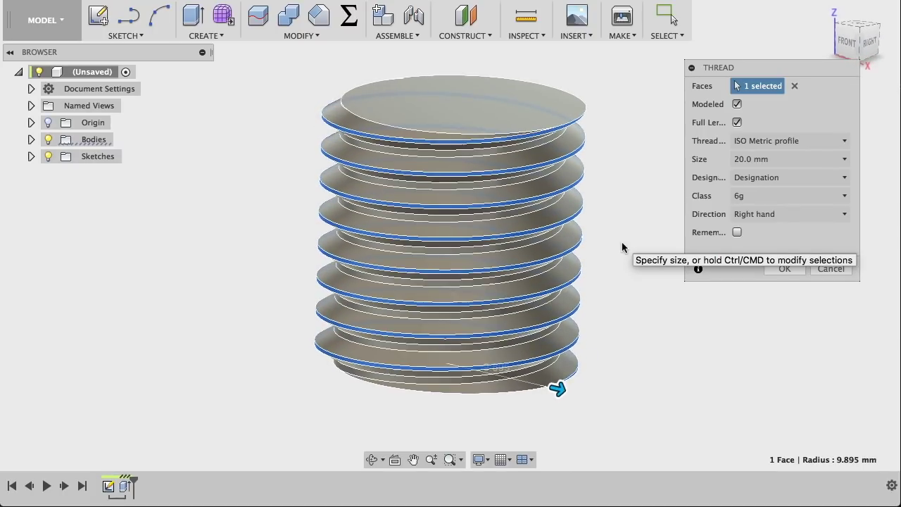
pyautogui.click(788, 268)
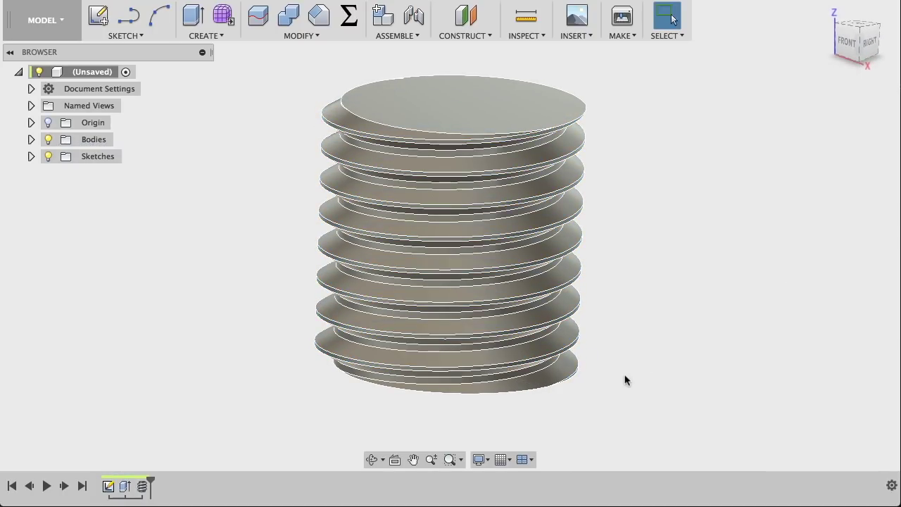
pyautogui.keyDown('shift'); pyautogui.scroll(-3, 625, 380); pyautogui.keyUp('shift')
pyautogui.keyDown('shift'); pyautogui.scroll(2, 625, 380); pyautogui.keyUp('shift')
pyautogui.scroll(5, 625, 377)
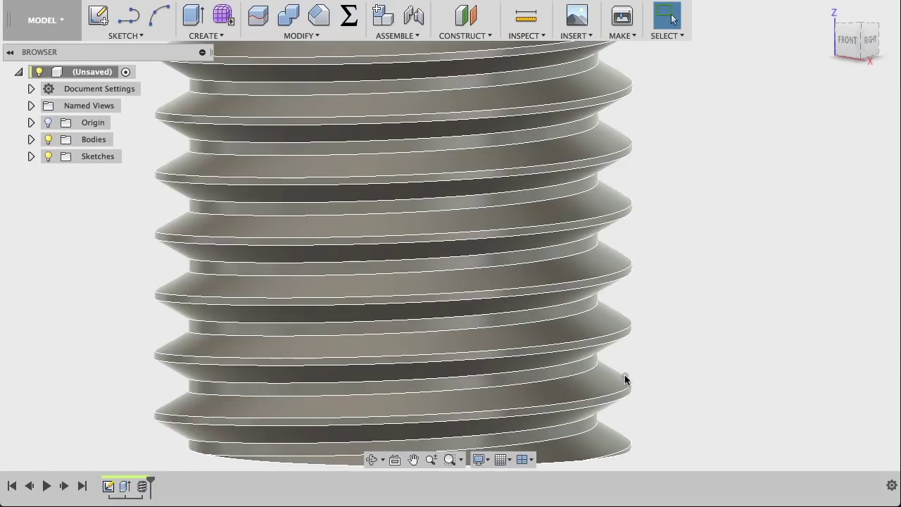
pyautogui.keyDown('shift'); pyautogui.scroll(2, 625, 377); pyautogui.keyUp('shift')
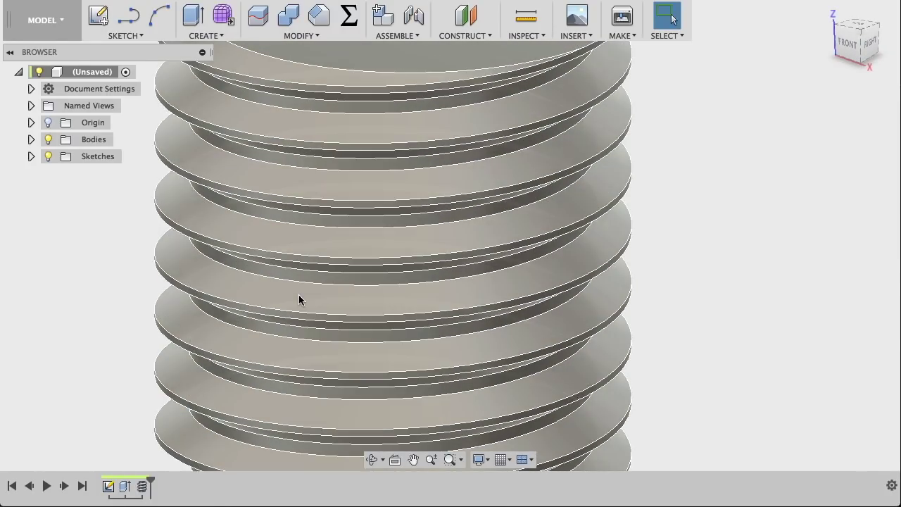
# Step: Start a new sketch on the base origin plane under the threaded rod
pyautogui.scroll(-5, 493, 246)
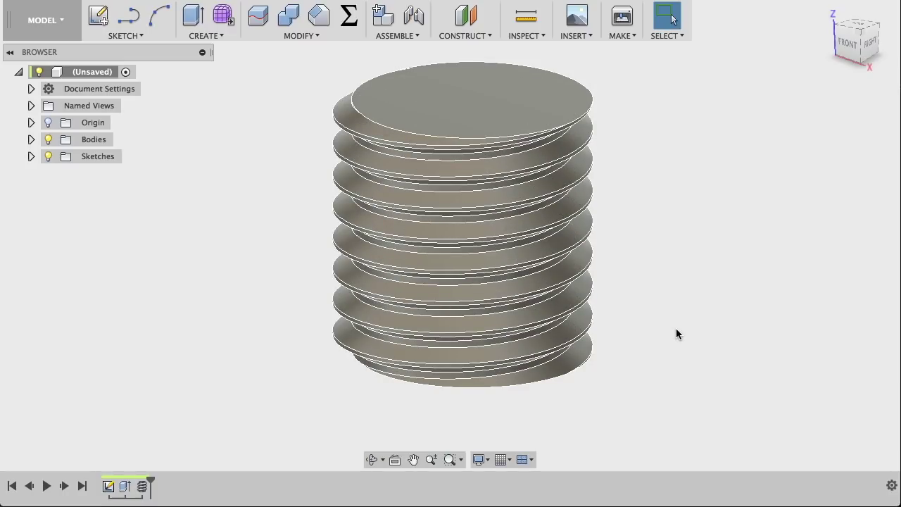
pyautogui.press('s')
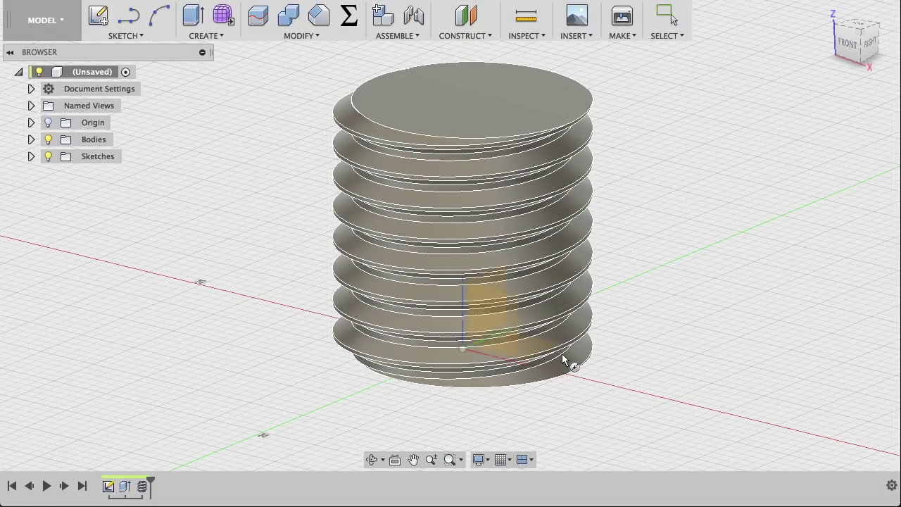
pyautogui.click(538, 356)
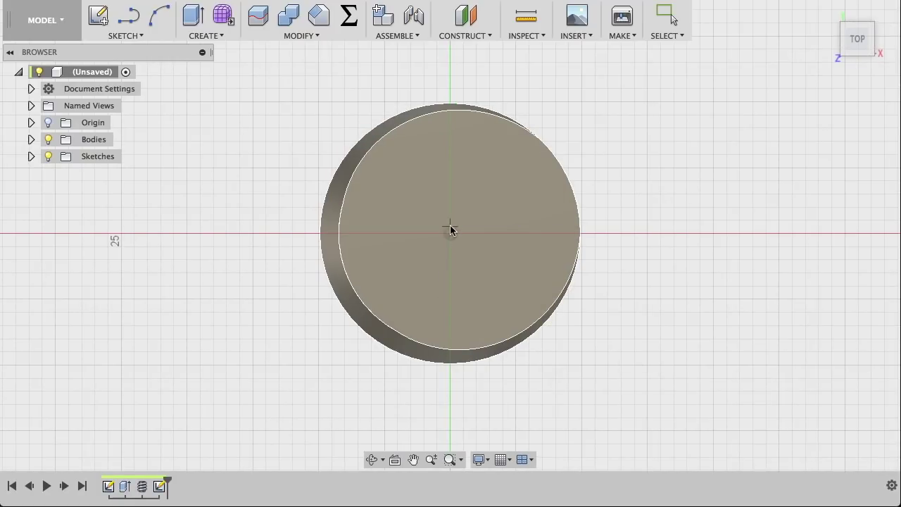
# Step: Sketch a 20 mm circle at the origin with a six-sided inscribed polygon around it
pyautogui.press('c')
pyautogui.click(451, 232)
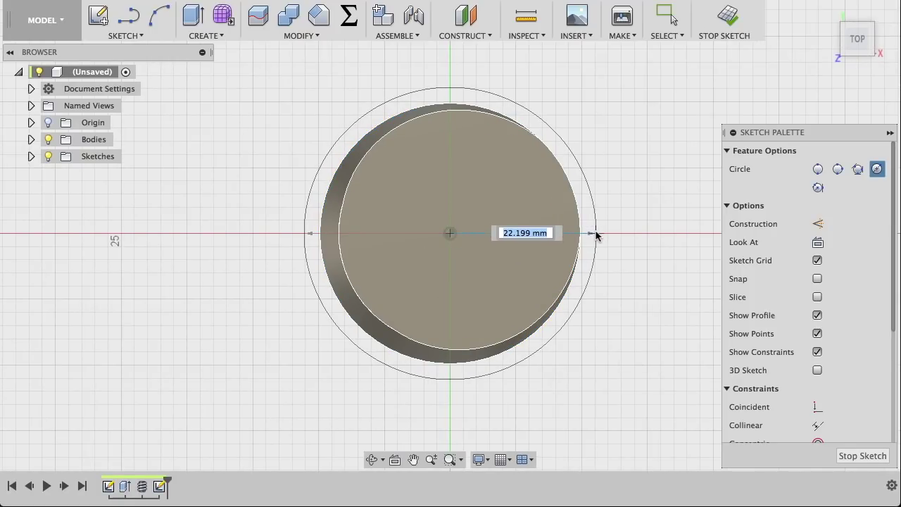
pyautogui.write('20')
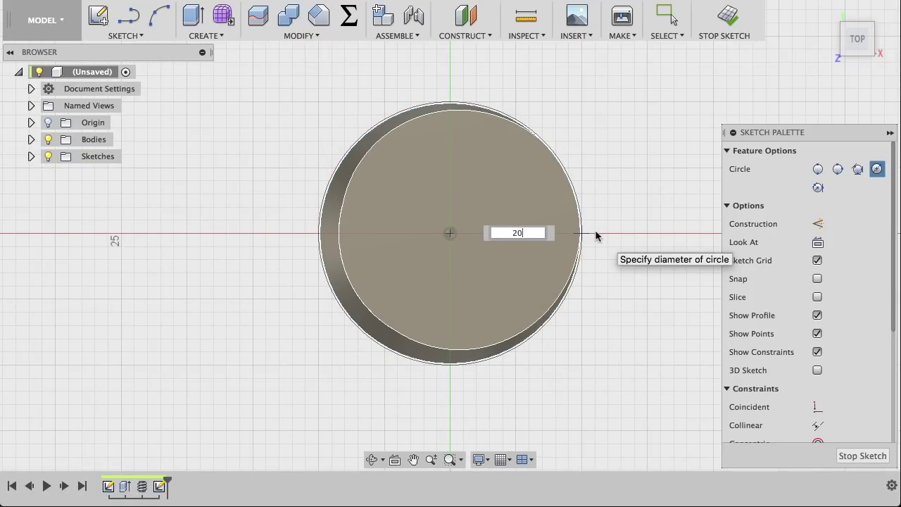
pyautogui.press('Return')
pyautogui.click(126, 35)
pyautogui.click(247, 143)
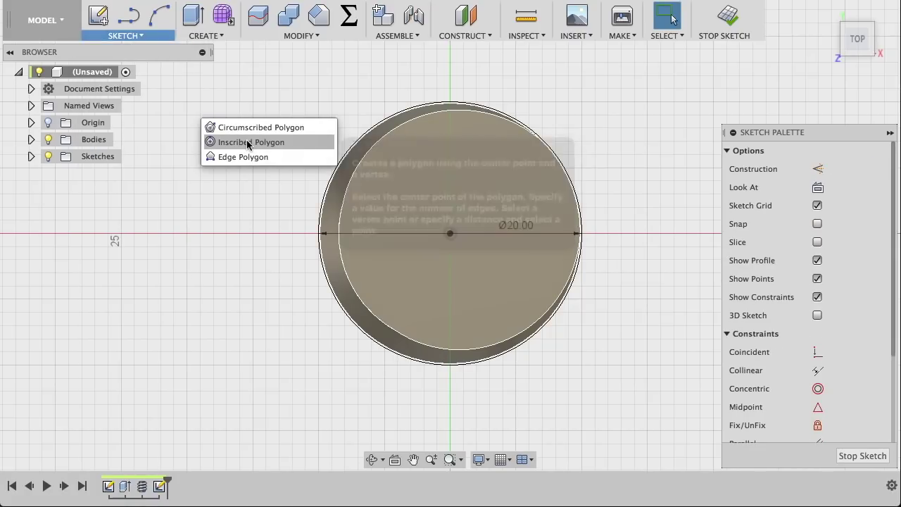
pyautogui.click(453, 233)
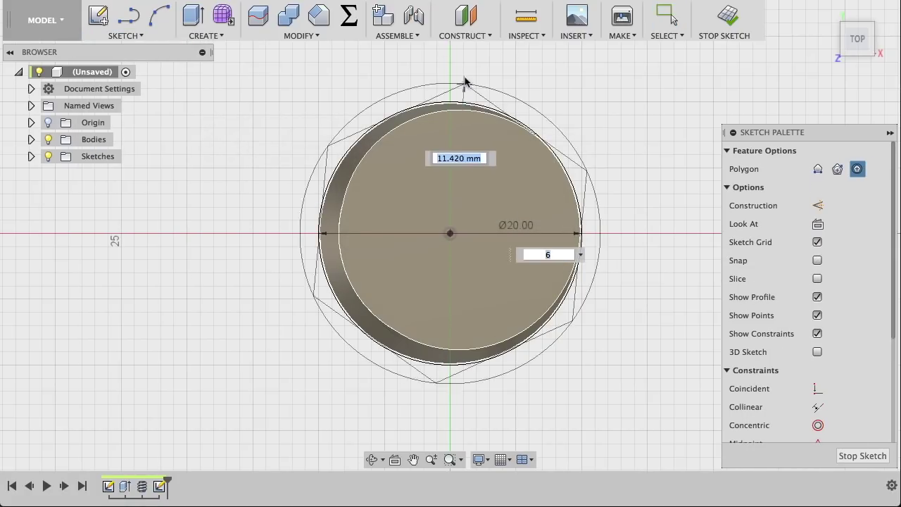
pyautogui.click(451, 65)
# Step: Extrude the hexagon profile into a new nut body
pyautogui.press('e')
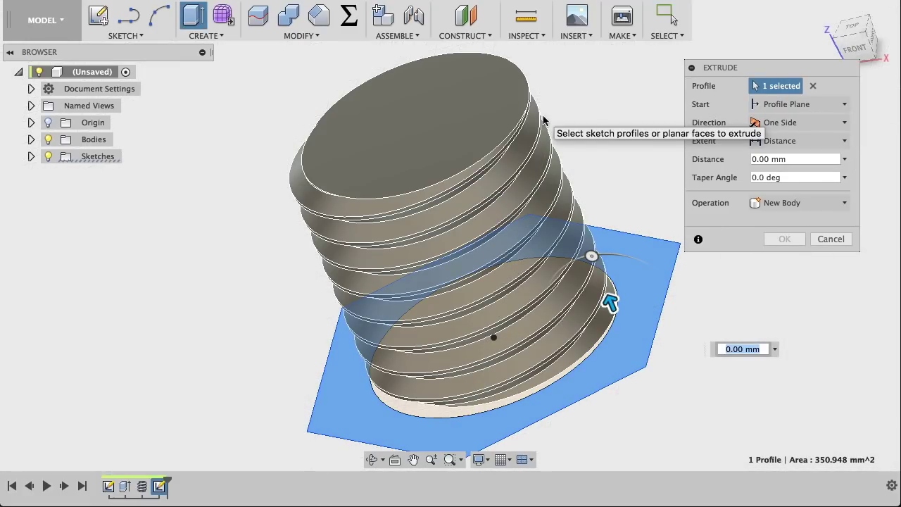
pyautogui.press('Return')
pyautogui.press('Return')
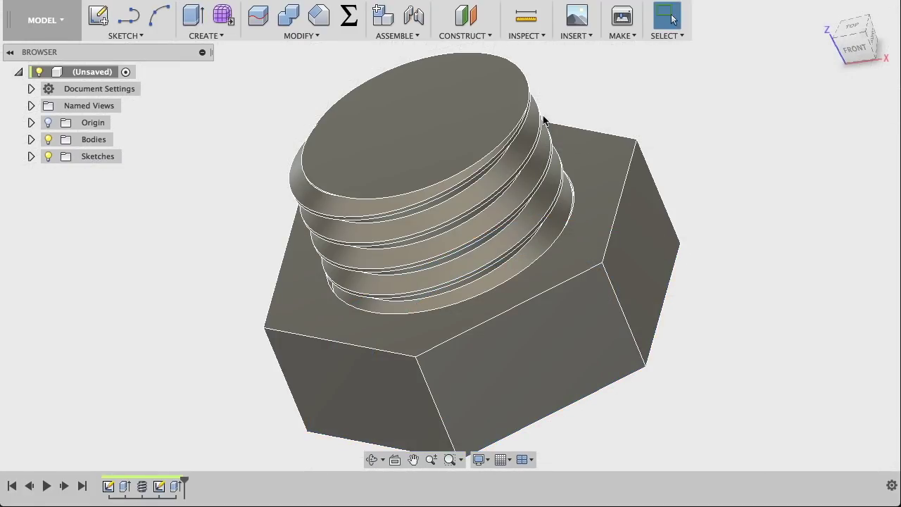
pyautogui.keyDown('shift'); pyautogui.moveTo(622, 202); pyautogui.dragTo(623, 201, button='middle'); pyautogui.keyUp('shift')
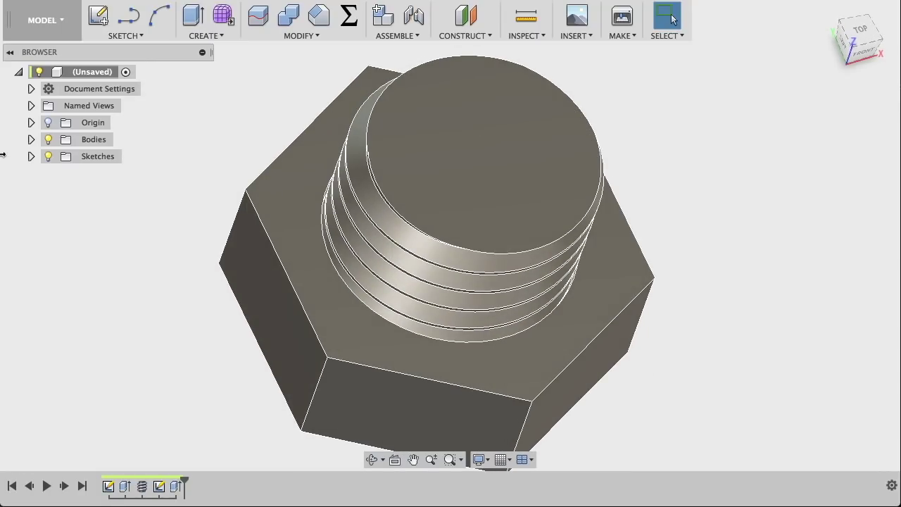
pyautogui.click(31, 139)
# Step: With Body1 hidden, add a modeled M20x2.5 thread to the nut's hole, then show Body1 again
pyautogui.click(60, 156)
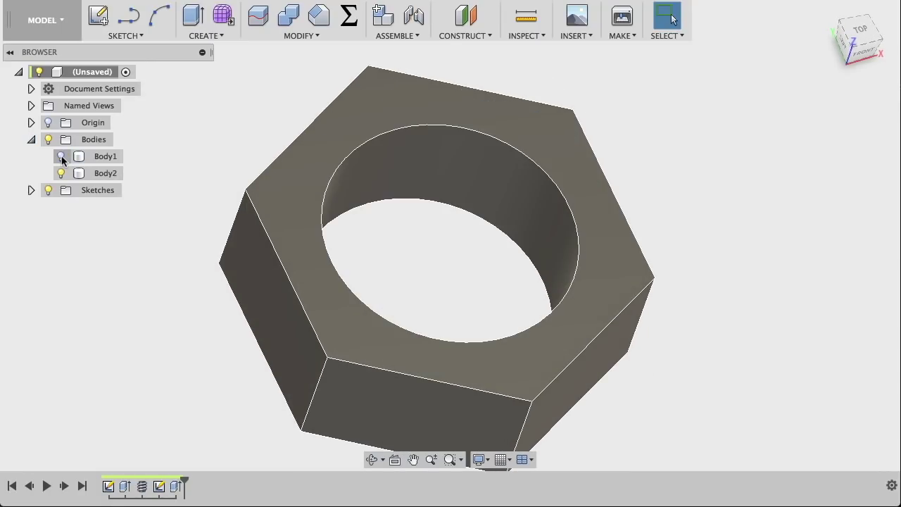
pyautogui.click(551, 213)
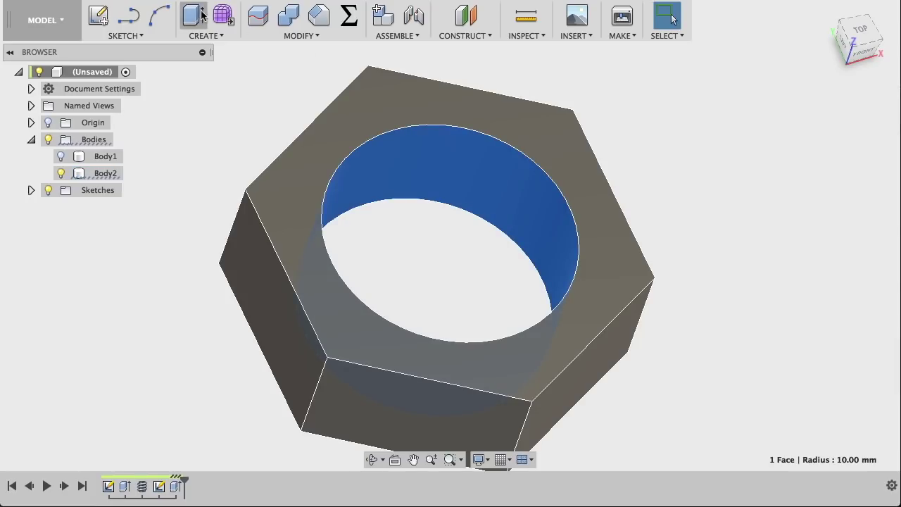
pyautogui.click(213, 34)
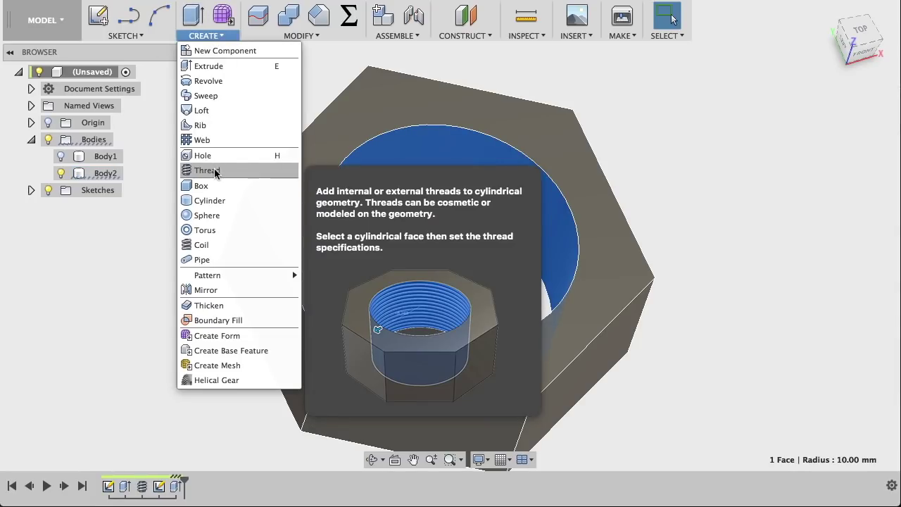
pyautogui.click(215, 172)
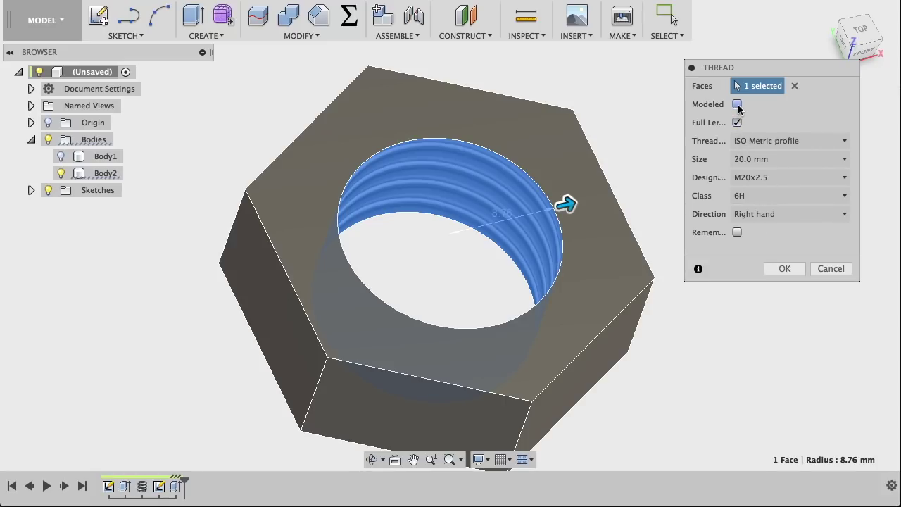
pyautogui.click(737, 104)
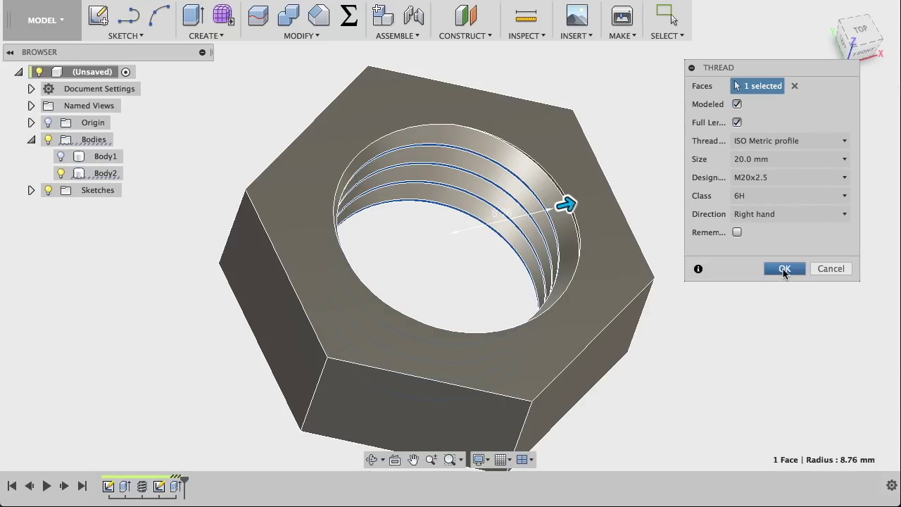
pyautogui.click(783, 269)
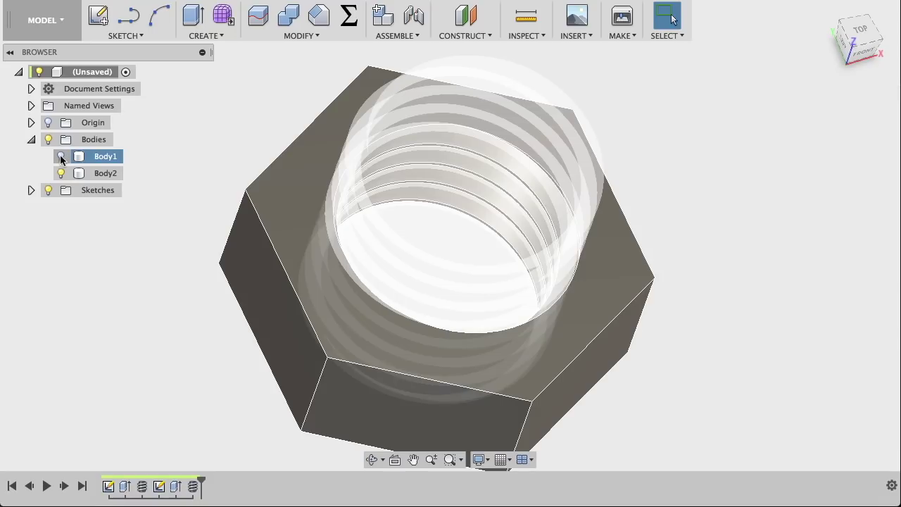
pyautogui.click(60, 155)
pyautogui.press('F6')
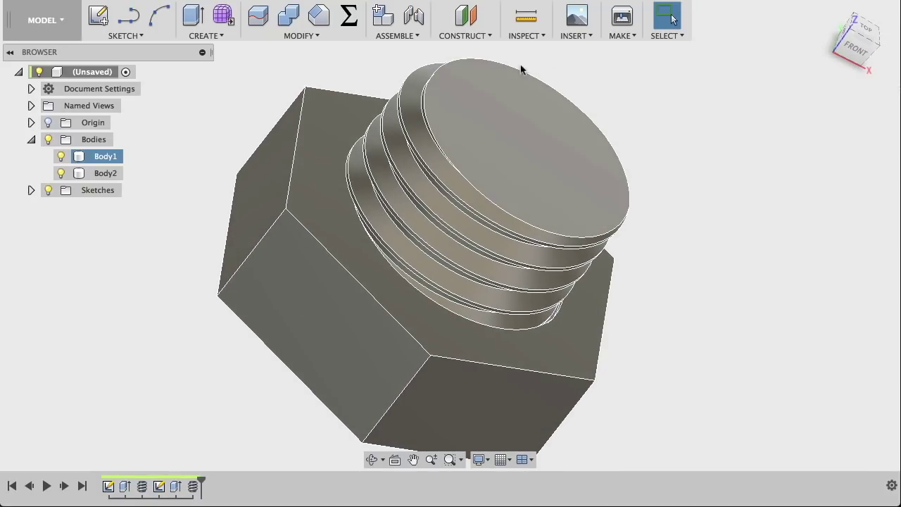
# Step: Create a section analysis cutting the model along the XZ plane
pyautogui.click(525, 36)
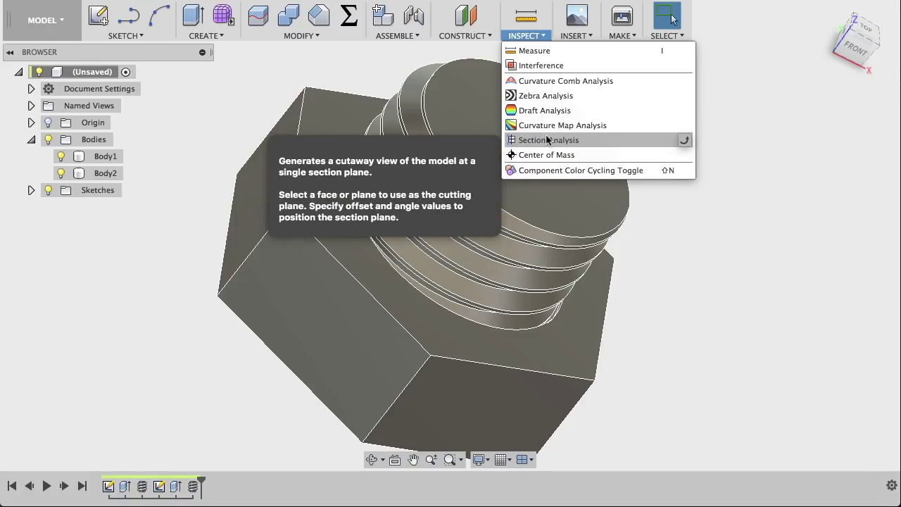
pyautogui.click(548, 140)
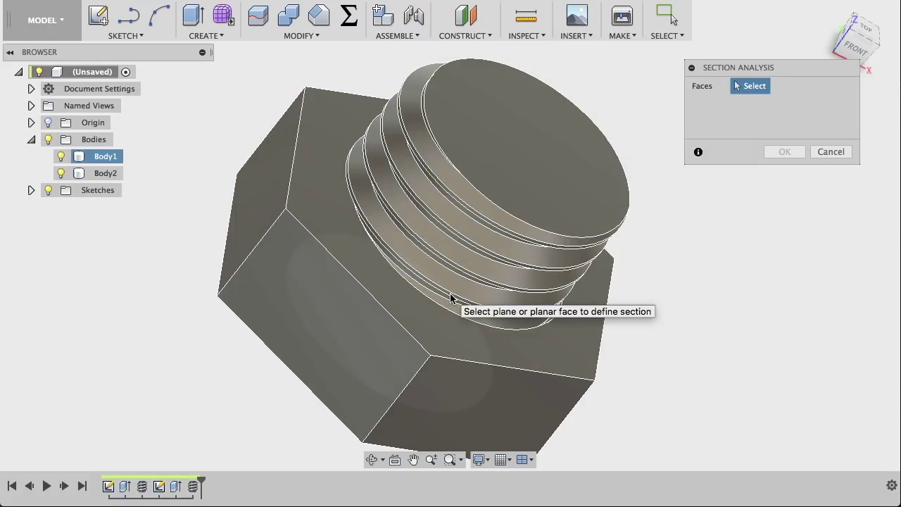
pyautogui.click(604, 257)
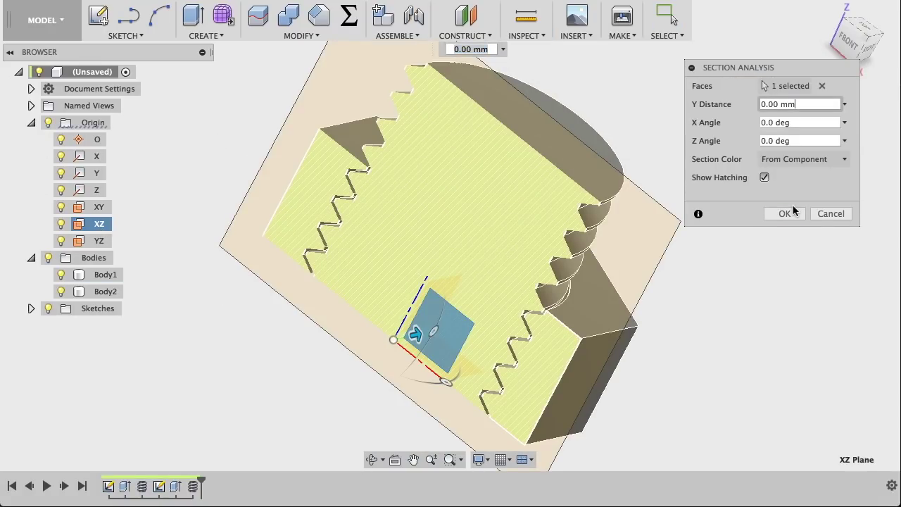
pyautogui.click(796, 213)
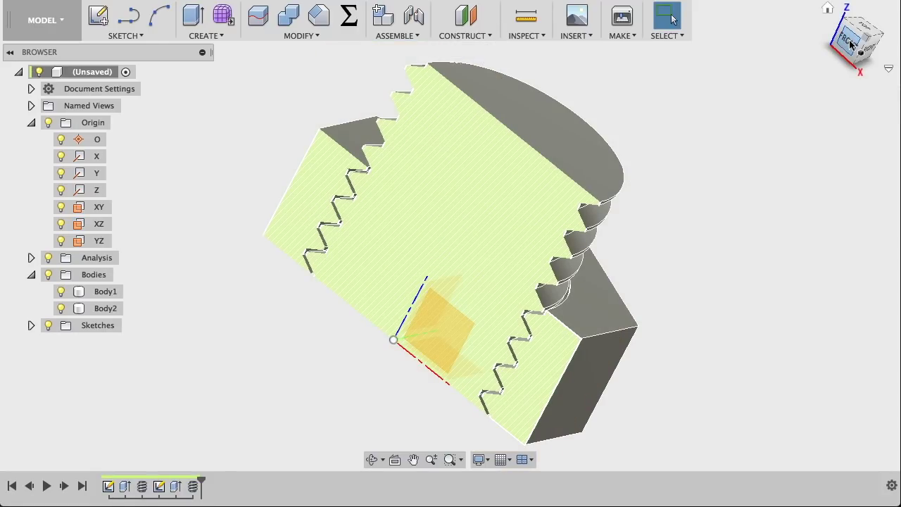
# Step: View the section from the front and zoom in on the interlocking thread profiles
pyautogui.click(850, 43)
pyautogui.click(650, 312)
pyautogui.scroll(2, 650, 313)
pyautogui.scroll(2, 650, 312)
pyautogui.scroll(2, 650, 312)
pyautogui.keyDown('shift'); pyautogui.moveTo(650, 313); pyautogui.dragTo(486, 267, button='middle'); pyautogui.keyUp('shift')
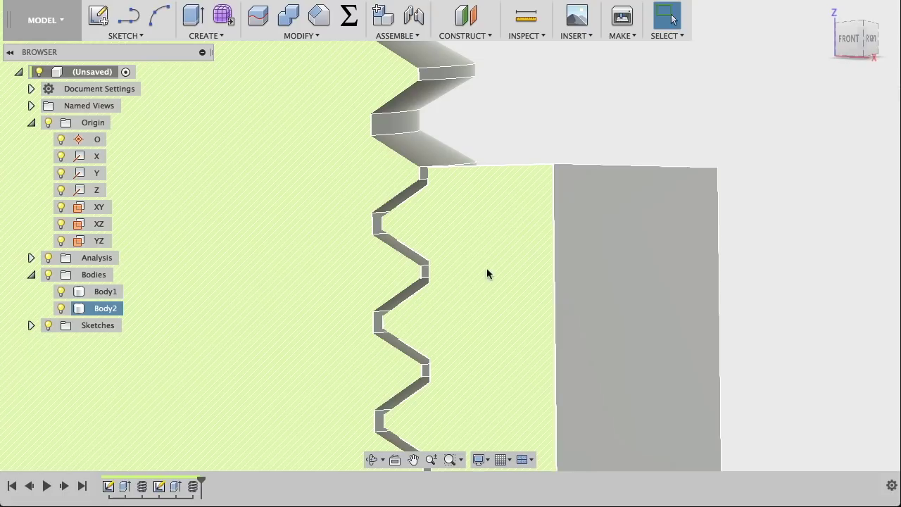
pyautogui.keyDown('shift'); pyautogui.moveTo(407, 259); pyautogui.dragTo(421, 255, button='middle'); pyautogui.keyUp('shift')
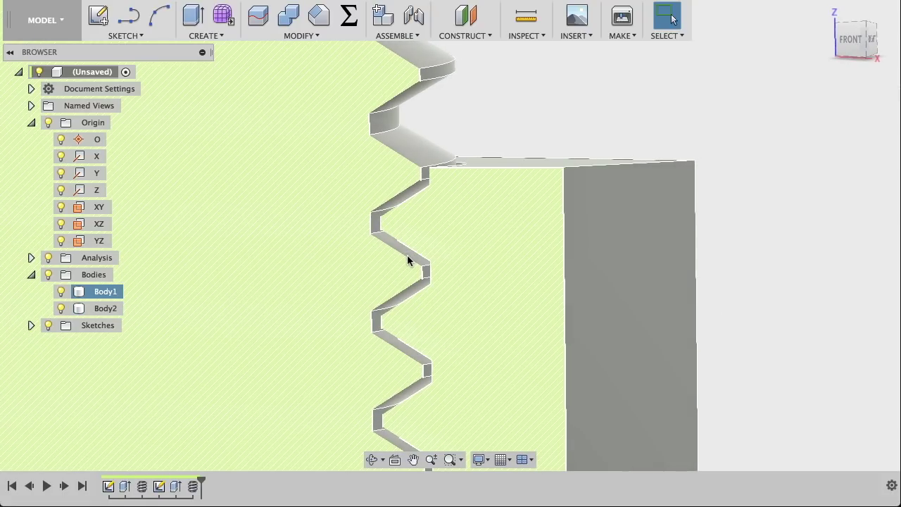
pyautogui.scroll(2, 421, 255)
pyautogui.scroll(2, 420, 254)
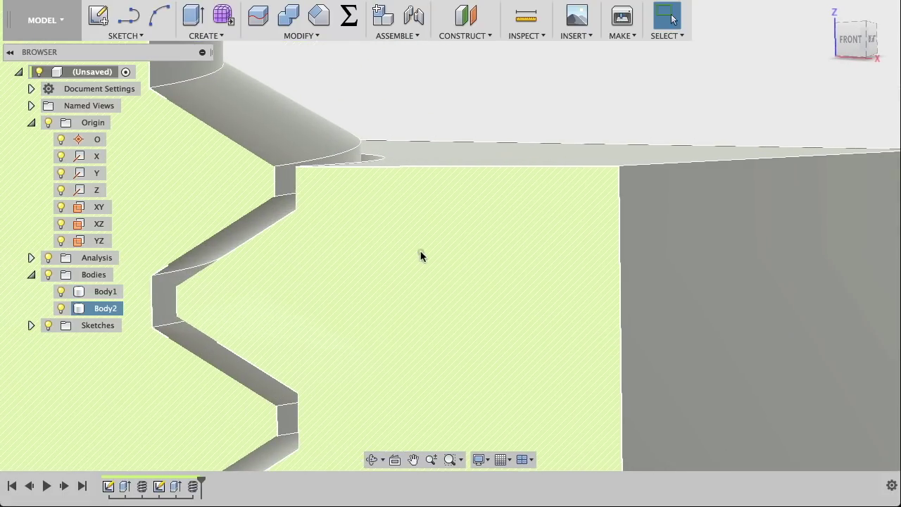
pyautogui.scroll(3, 420, 255)
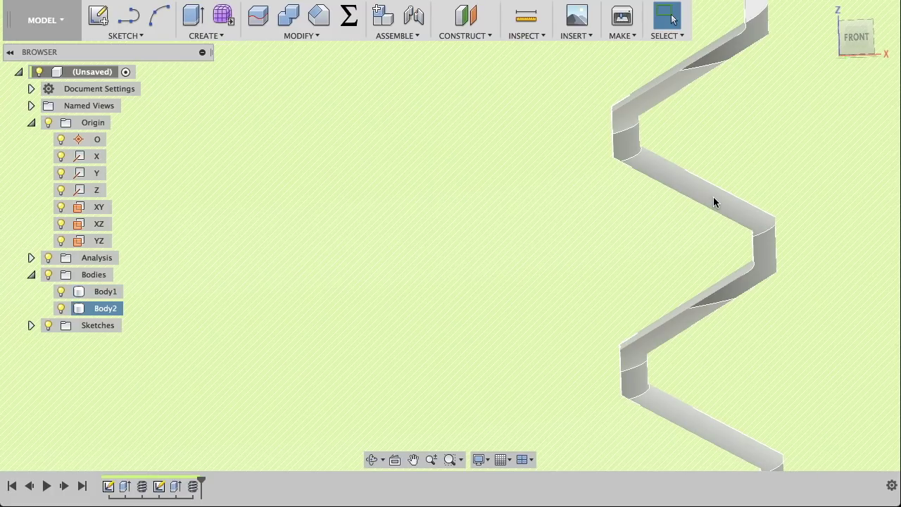
# Step: Measure the minimum gap between facing bolt and nut thread faces: 0.312 mm
pyautogui.click(713, 199)
pyautogui.keyDown('shift'); pyautogui.click(678, 249); pyautogui.keyUp('shift')
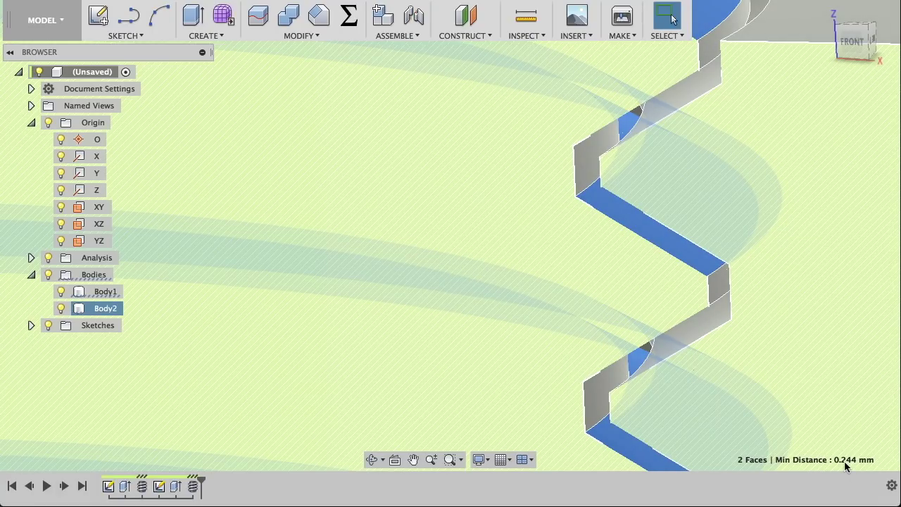
pyautogui.click(692, 266)
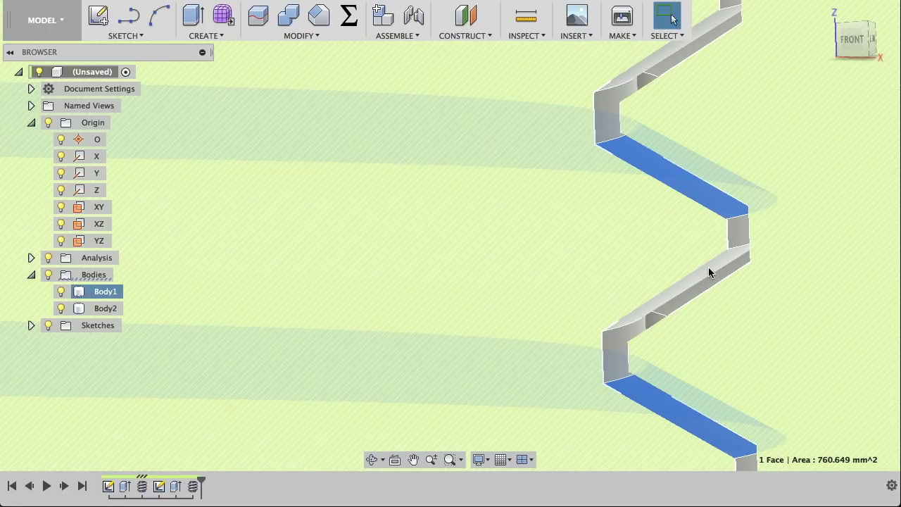
pyautogui.keyDown('shift'); pyautogui.click(709, 268); pyautogui.keyUp('shift')
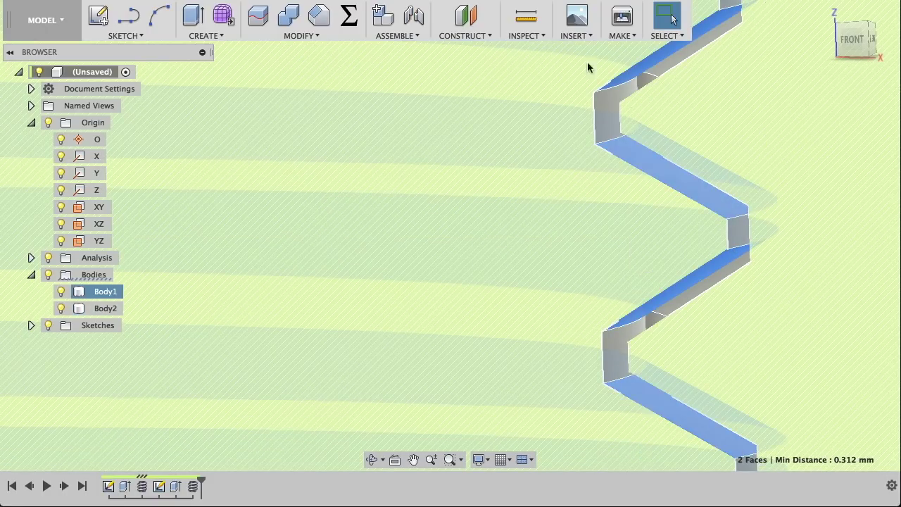
pyautogui.click(297, 35)
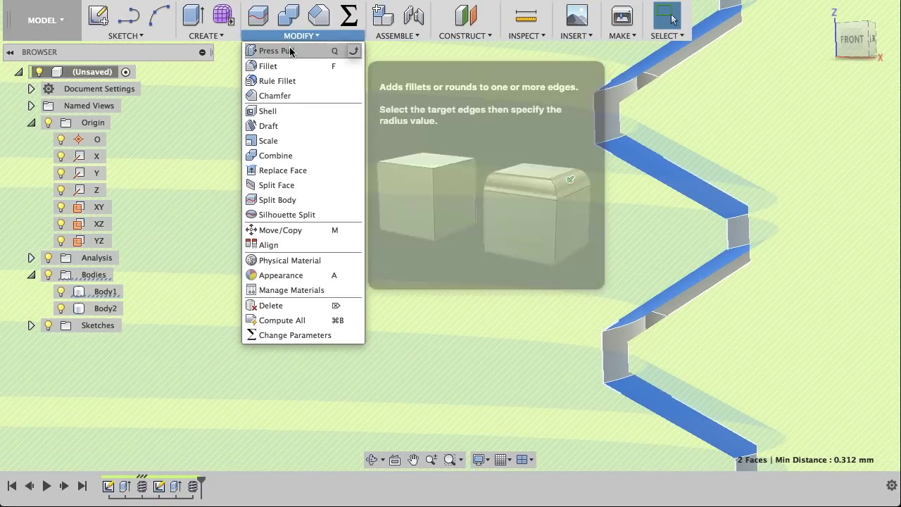
# Step: Offset two bolt thread faces inward by -0.1 mm
pyautogui.click(289, 50)
pyautogui.write('-0.1')
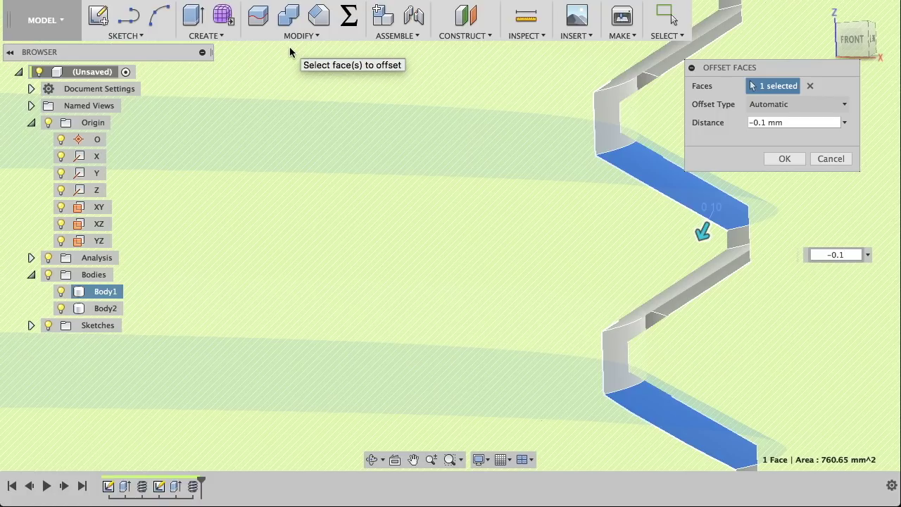
pyautogui.press('Return')
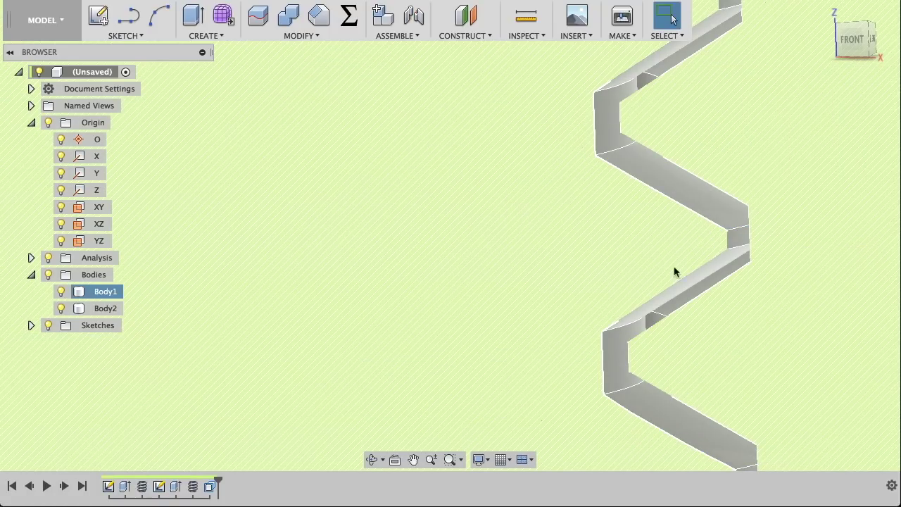
pyautogui.click(707, 275)
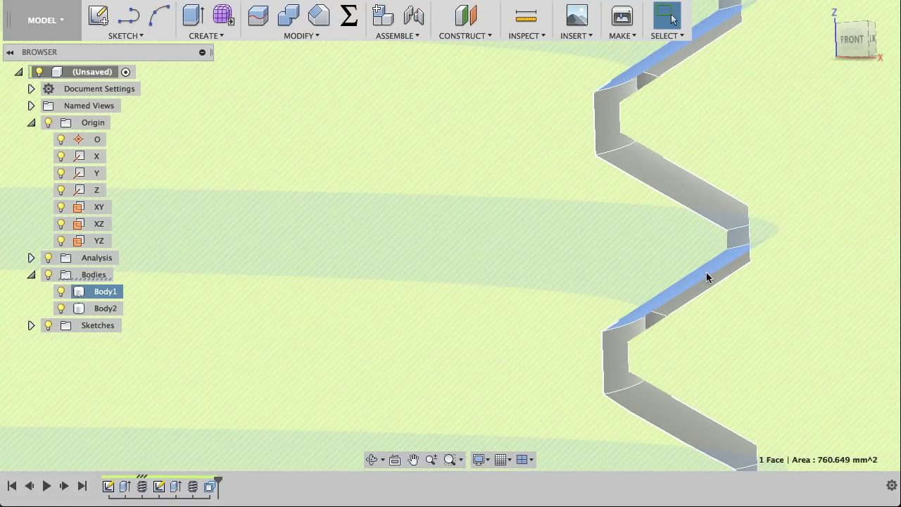
pyautogui.press('q')
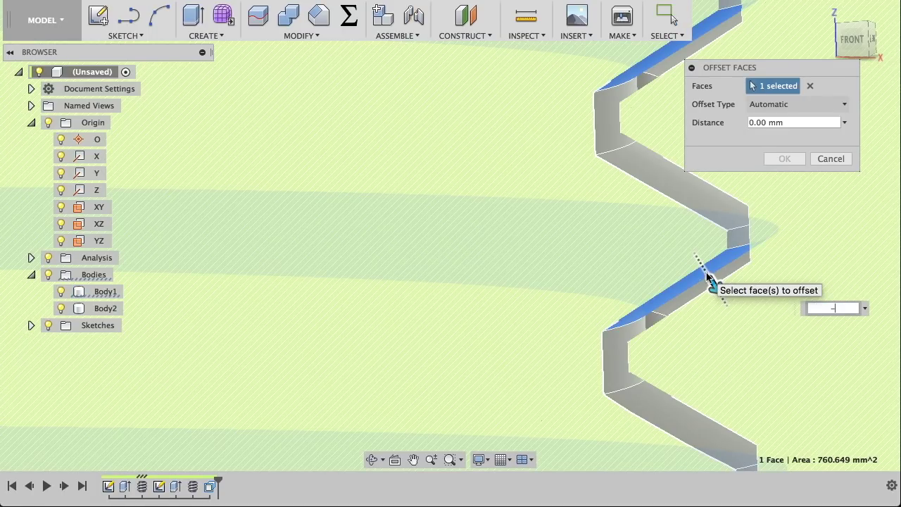
pyautogui.write('-0.1')
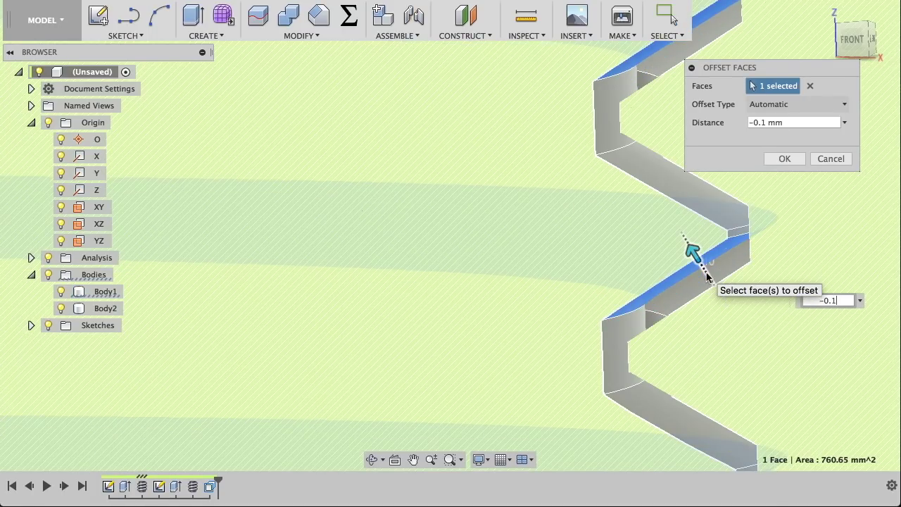
pyautogui.press('Return')
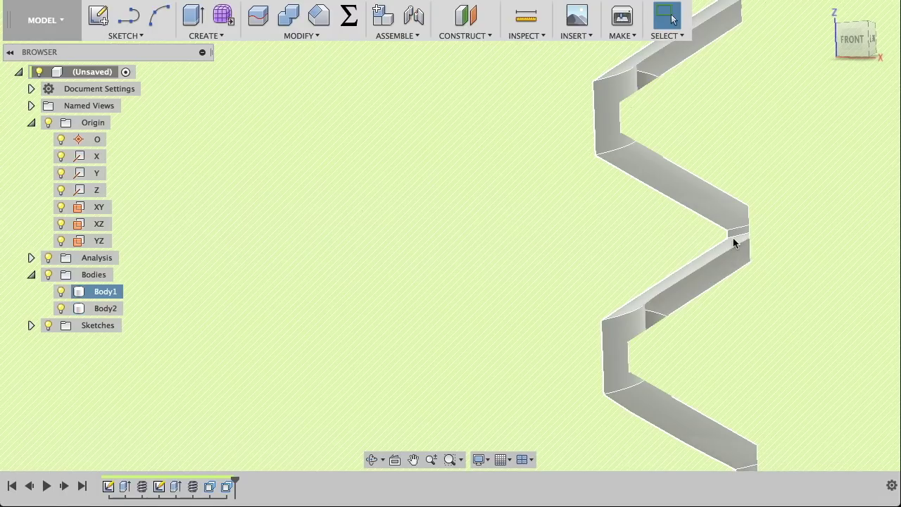
pyautogui.scroll(3, 737, 235)
pyautogui.scroll(2, 737, 236)
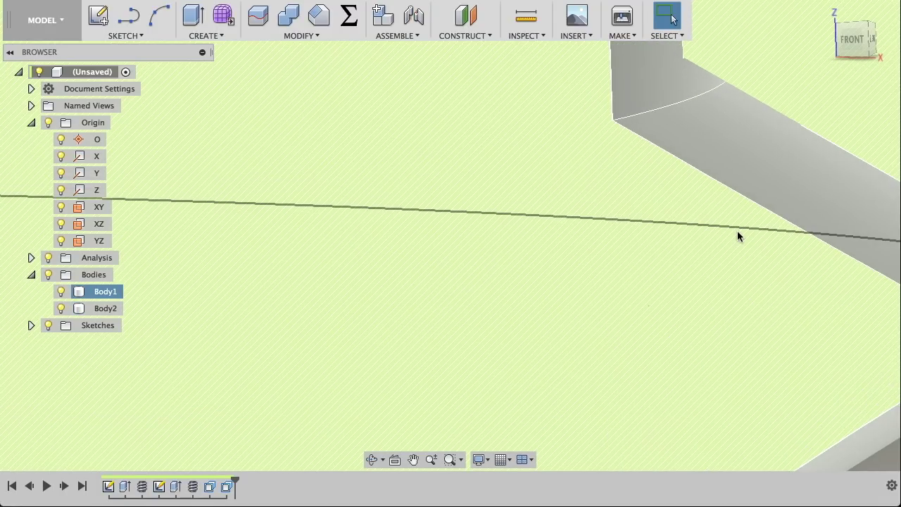
pyautogui.scroll(2, 737, 236)
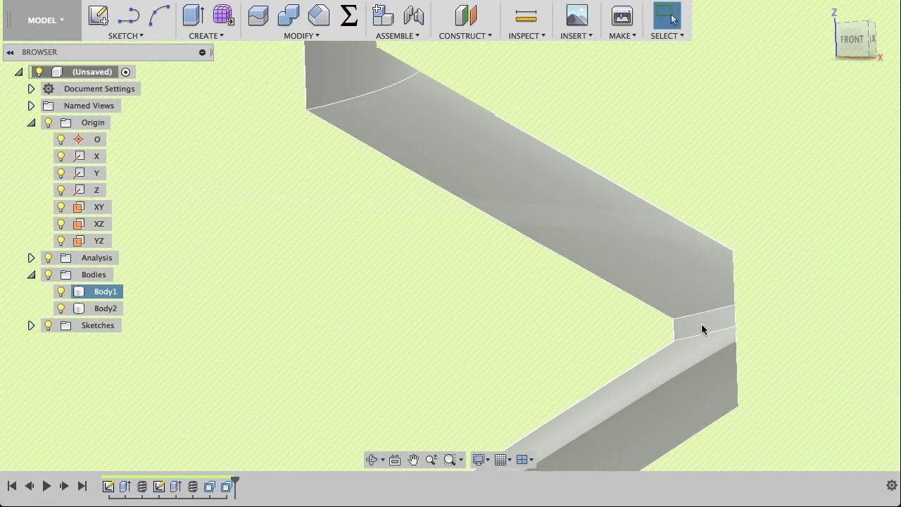
# Step: Offset the small corner thread face by -0.2 mm
pyautogui.click(701, 324)
pyautogui.press('q')
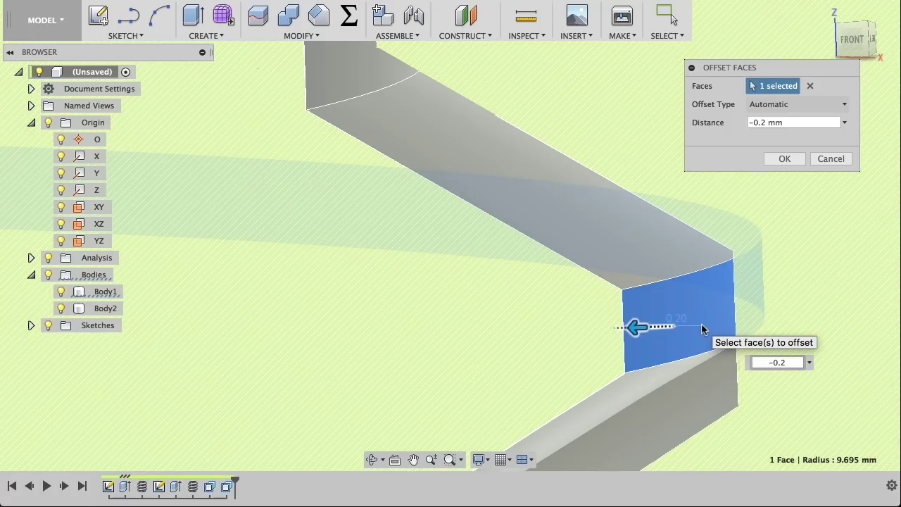
pyautogui.press('Return')
pyautogui.scroll(5, 700, 340)
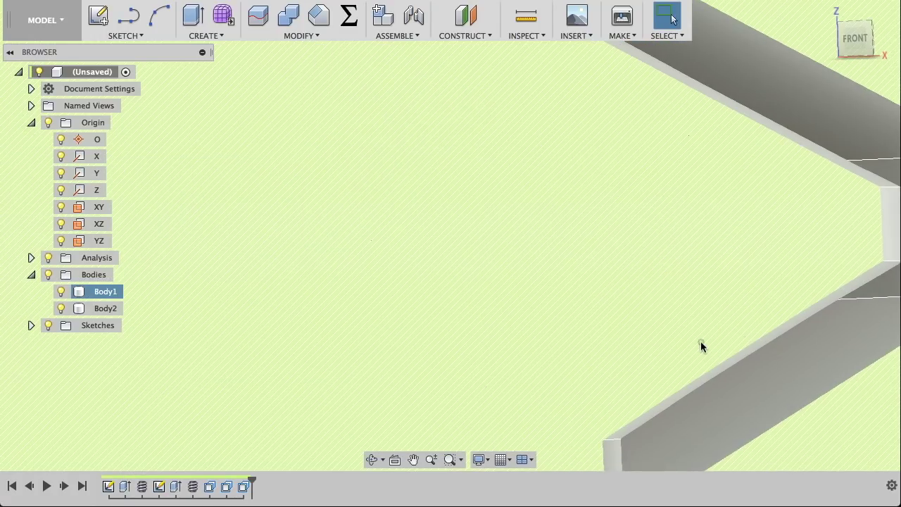
pyautogui.scroll(-3, 701, 341)
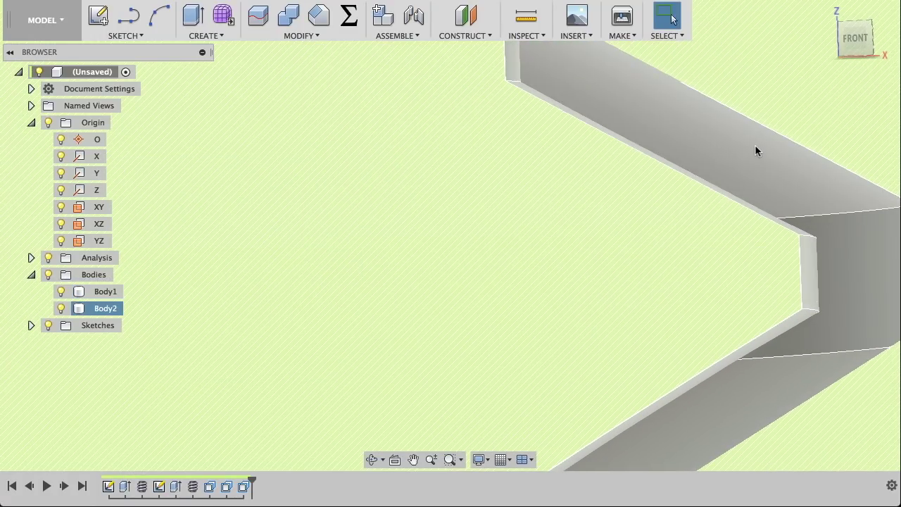
# Step: Measure the minimum distance between two facing thread faces: 0.344 mm
pyautogui.click(755, 150)
pyautogui.press('F6')
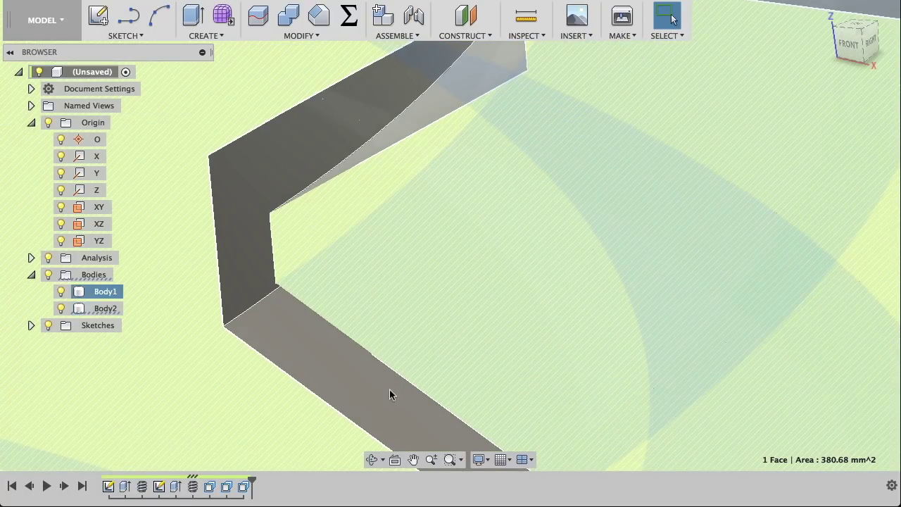
pyautogui.click(386, 391)
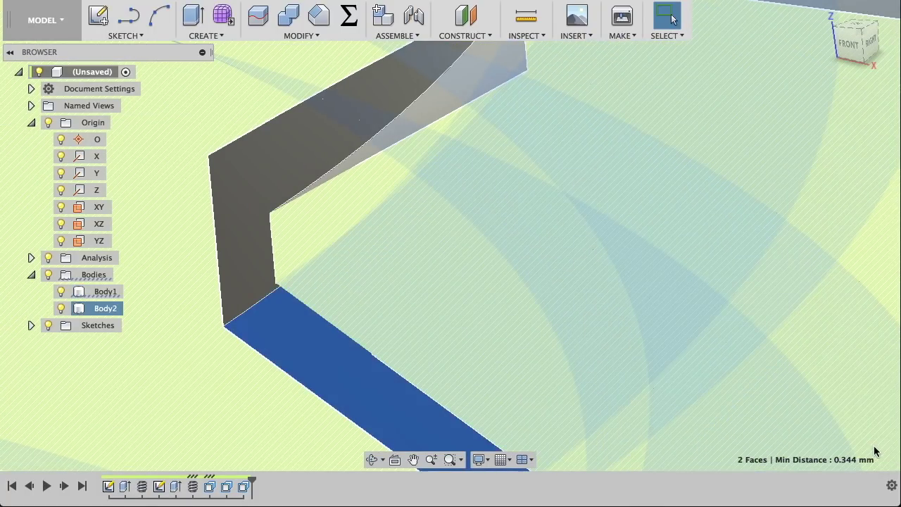
pyautogui.press('F6')
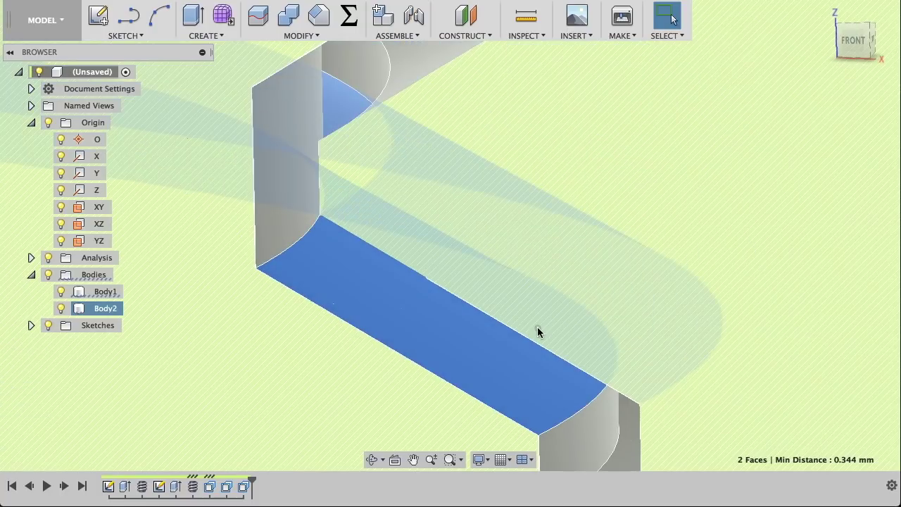
pyautogui.scroll(-5, 537, 331)
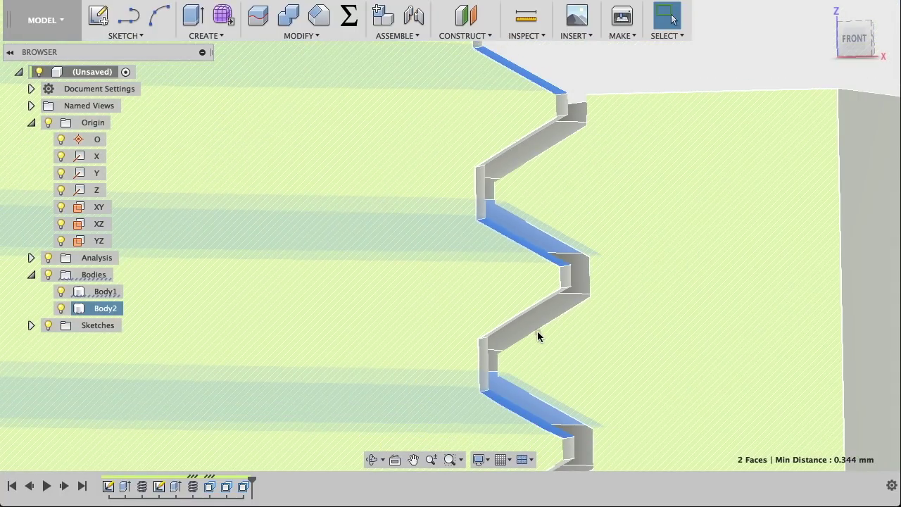
pyautogui.scroll(-3, 537, 331)
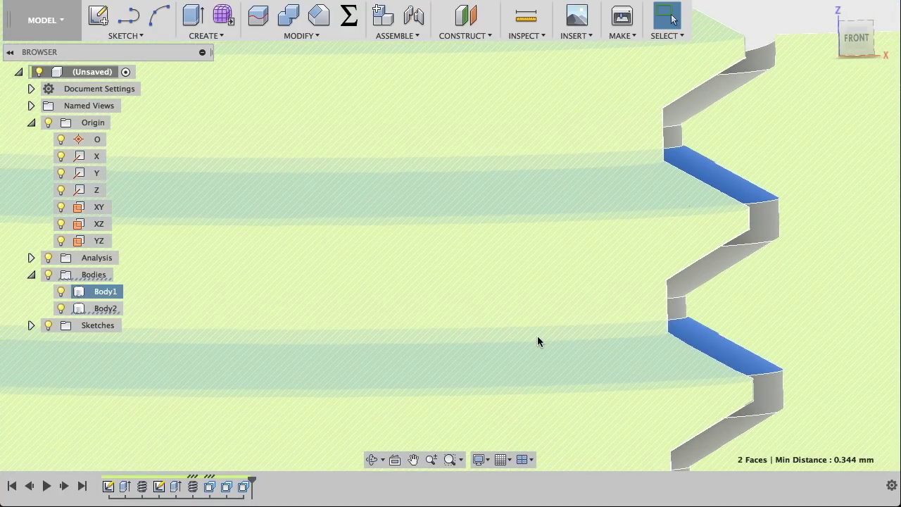
pyautogui.scroll(-2, 537, 335)
pyautogui.scroll(-3, 537, 335)
pyautogui.scroll(3, 537, 335)
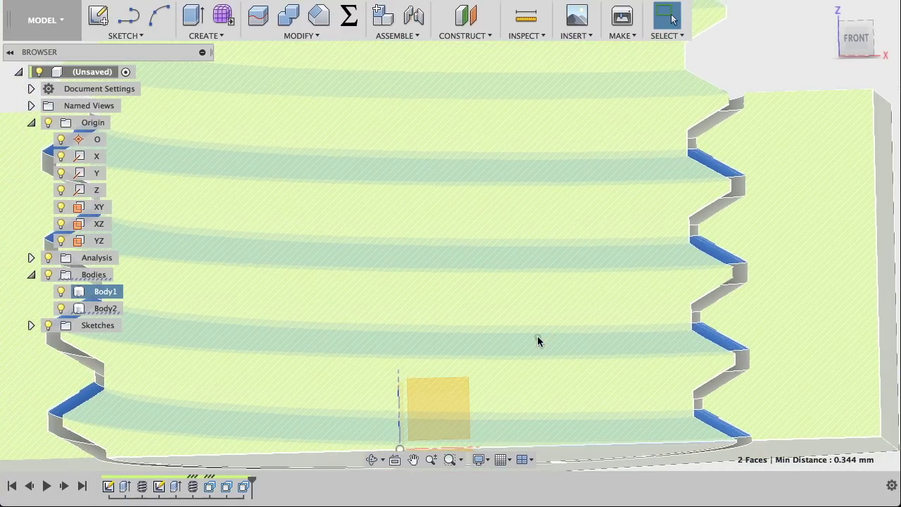
pyautogui.hscroll(2, 537, 341)
pyautogui.hscroll(-3, 537, 338)
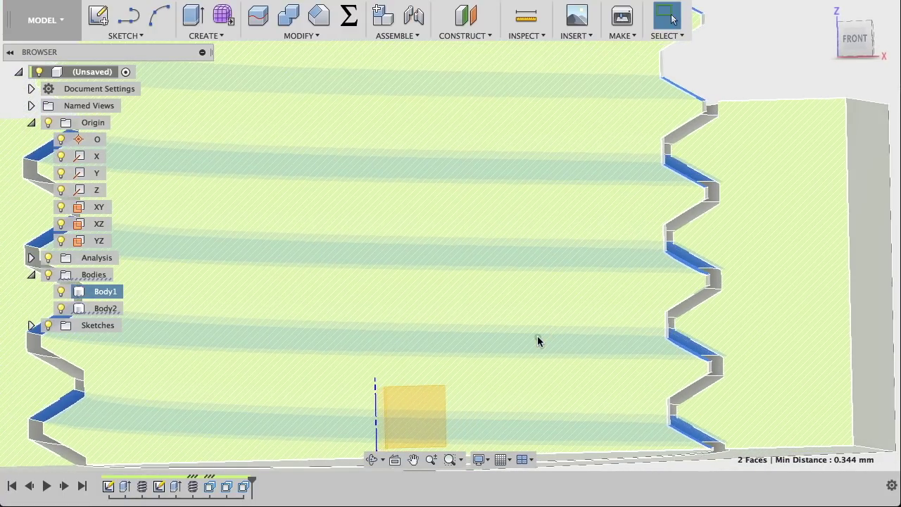
# Step: Reopen the Thread feature, browse the thread standards, and cancel without changes
pyautogui.doubleClick(192, 487)
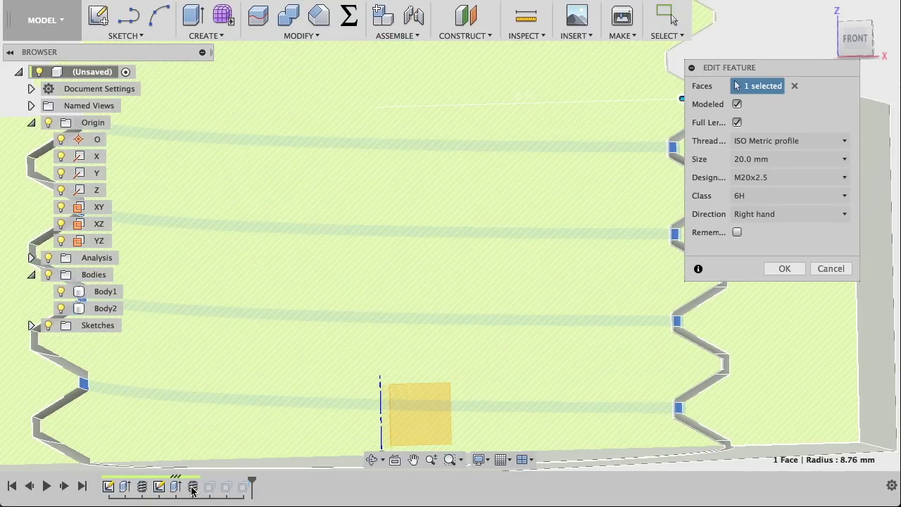
pyautogui.click(779, 141)
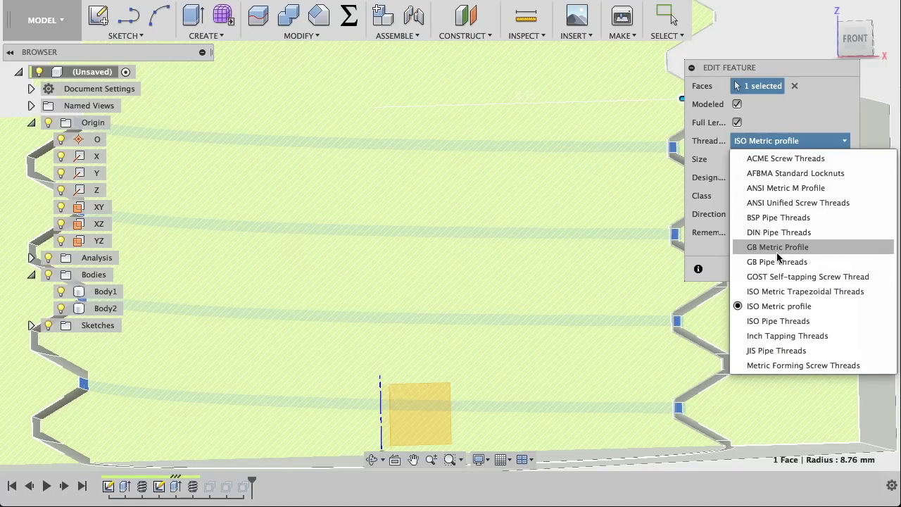
pyautogui.press('Escape')
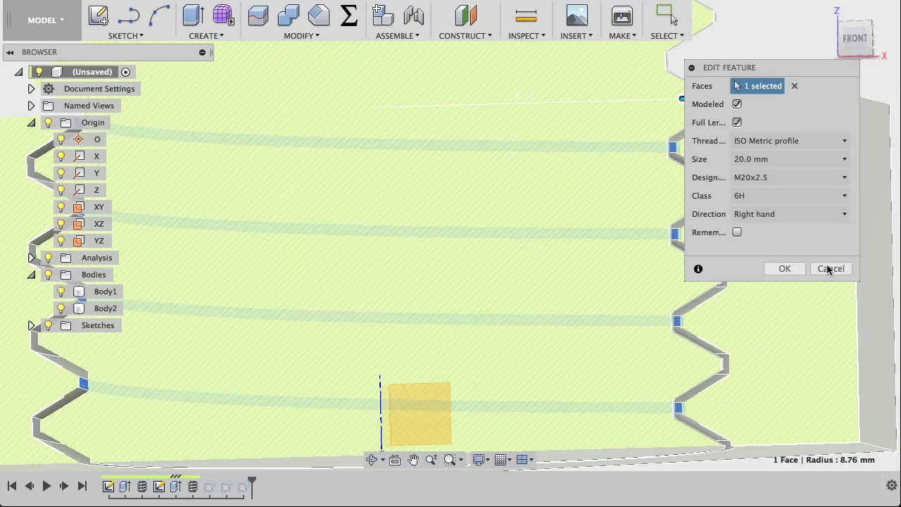
pyautogui.click(828, 270)
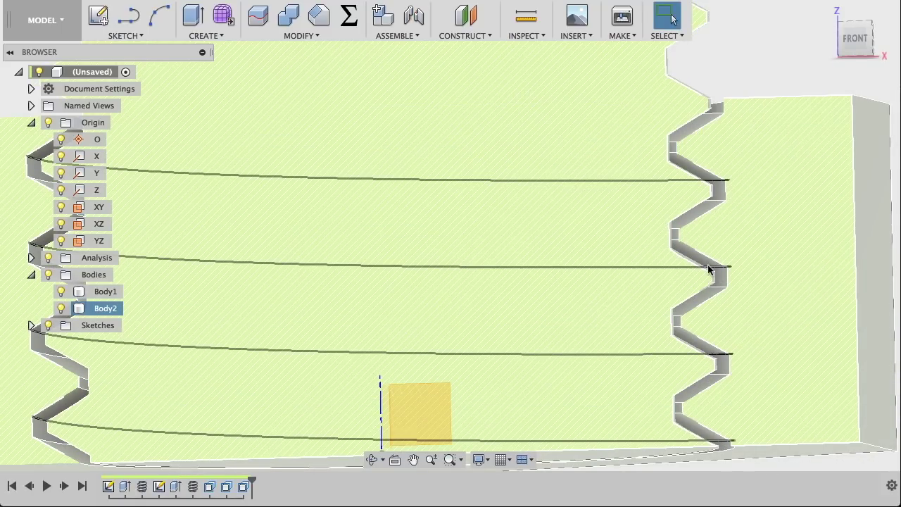
# Step: Orbit and zoom around the threaded body
pyautogui.click(707, 264)
pyautogui.keyDown('shift'); pyautogui.moveTo(707, 264); pyautogui.dragTo(676, 279, button='middle'); pyautogui.keyUp('shift')
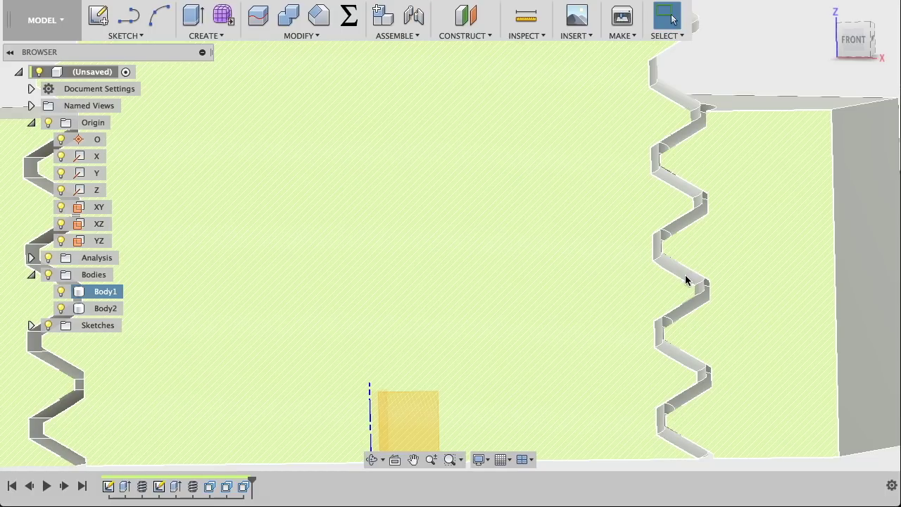
pyautogui.scroll(-3, 686, 280)
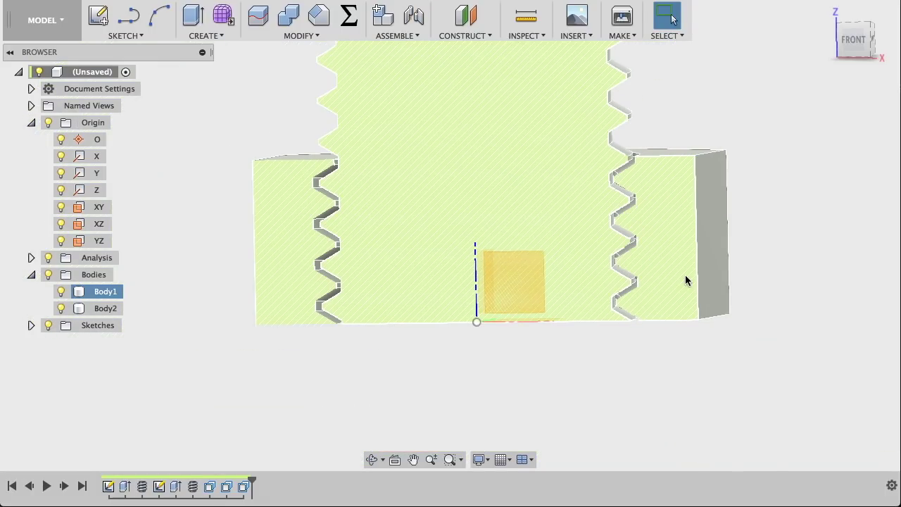
pyautogui.keyDown('shift'); pyautogui.scroll(2, 686, 280); pyautogui.keyUp('shift')
pyautogui.keyDown('shift'); pyautogui.scroll(2, 686, 280); pyautogui.keyUp('shift')
pyautogui.keyDown('shift'); pyautogui.scroll(4, 686, 280); pyautogui.keyUp('shift')
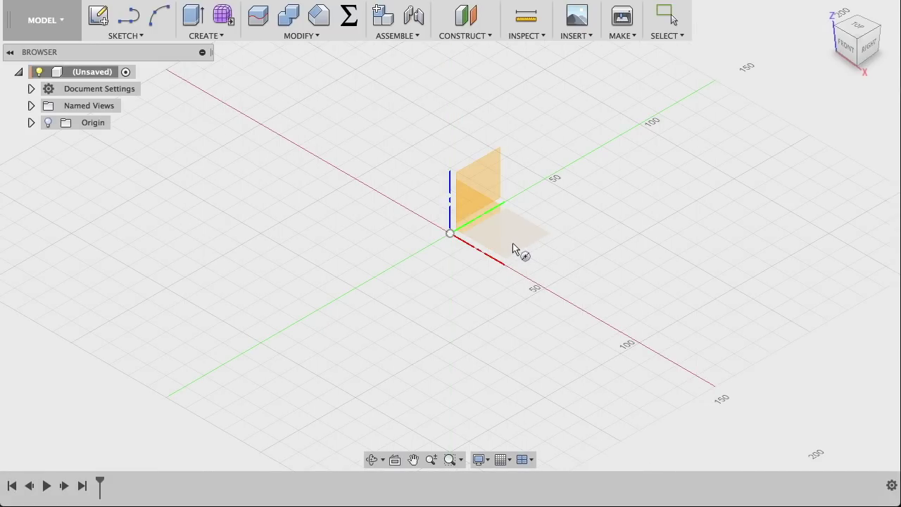
# Step: Sketch a 20 mm diameter circle centred at the origin on the ground plane
pyautogui.click(513, 244)
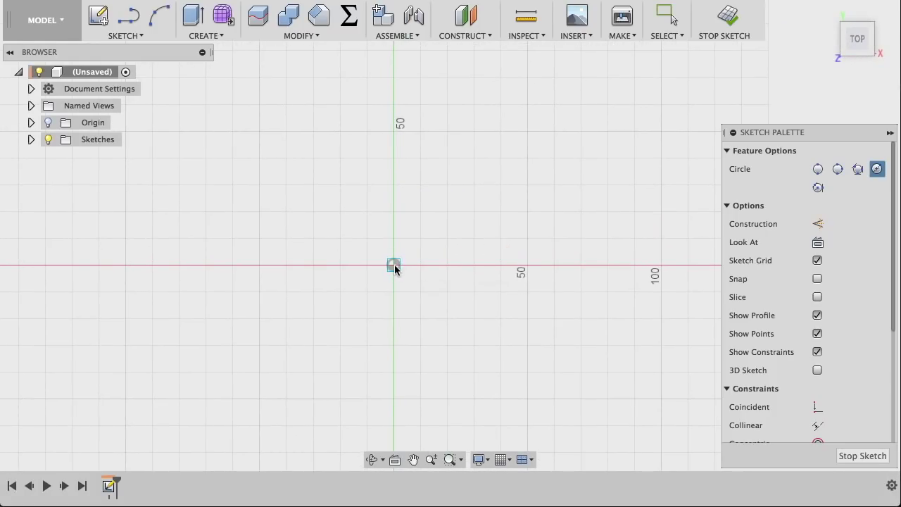
pyautogui.click(394, 264)
pyautogui.write('20')
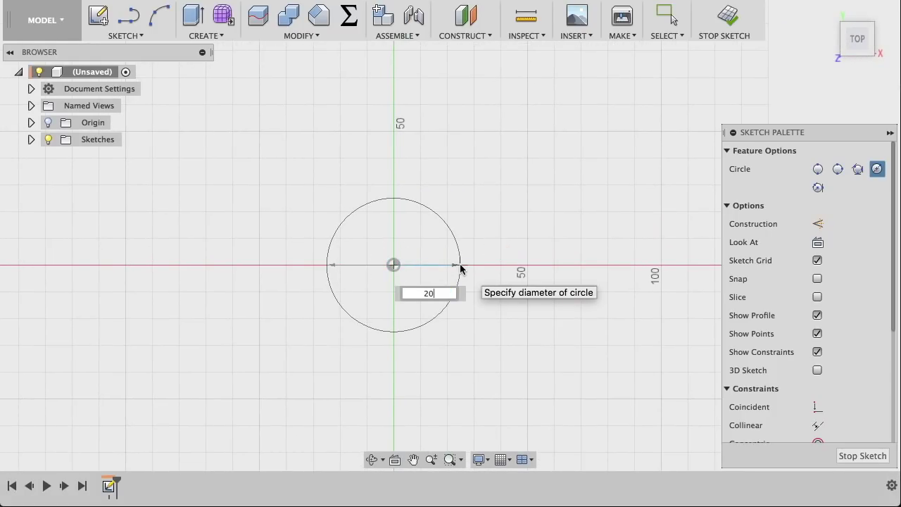
pyautogui.press('Tab')
pyautogui.press('Return')
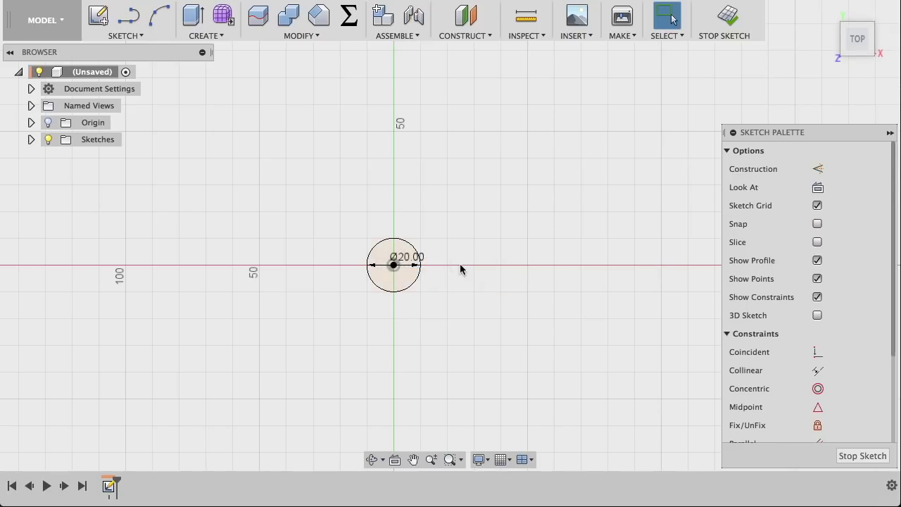
# Step: Extrude the circle 20 mm into a solid cylinder
pyautogui.click(380, 274)
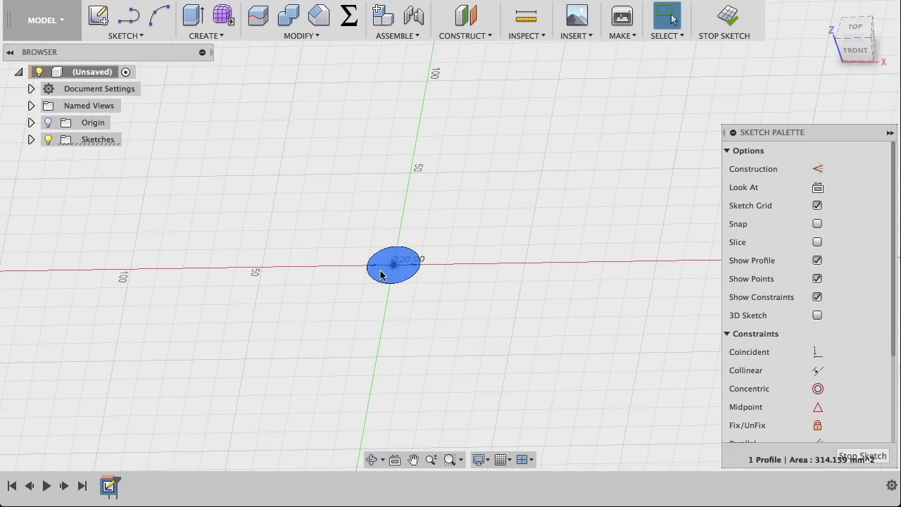
pyautogui.write('e20')
pyautogui.press('Return')
pyautogui.scroll(2, 380, 274)
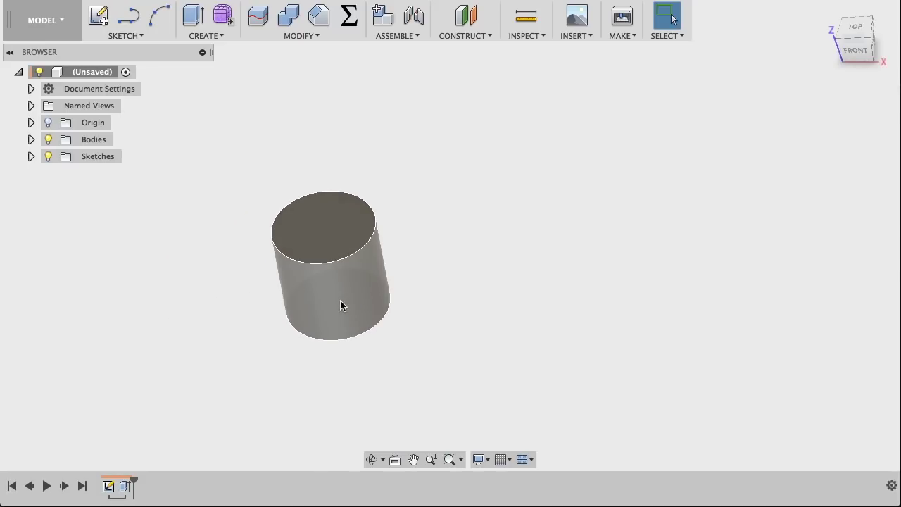
# Step: Start a coil on the origin plane from a 20 mm diameter circle at the origin
pyautogui.click(339, 300)
pyautogui.click(214, 37)
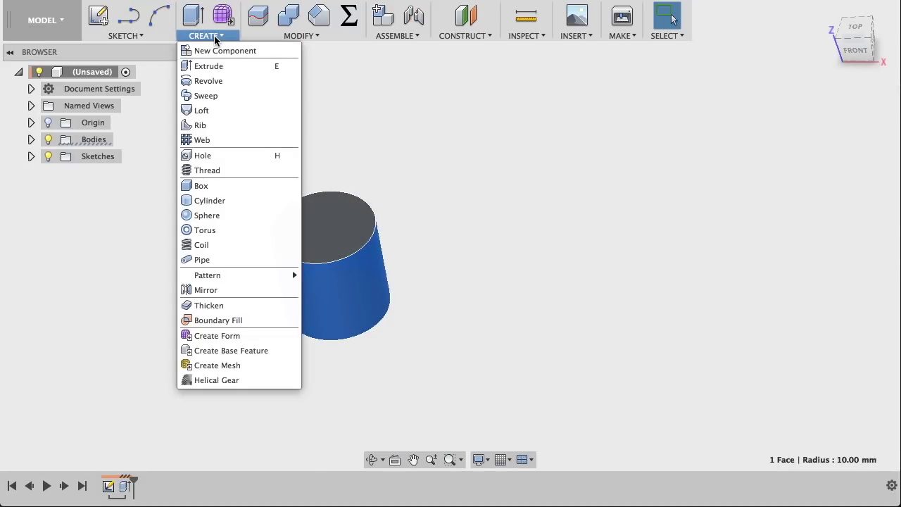
pyautogui.click(250, 245)
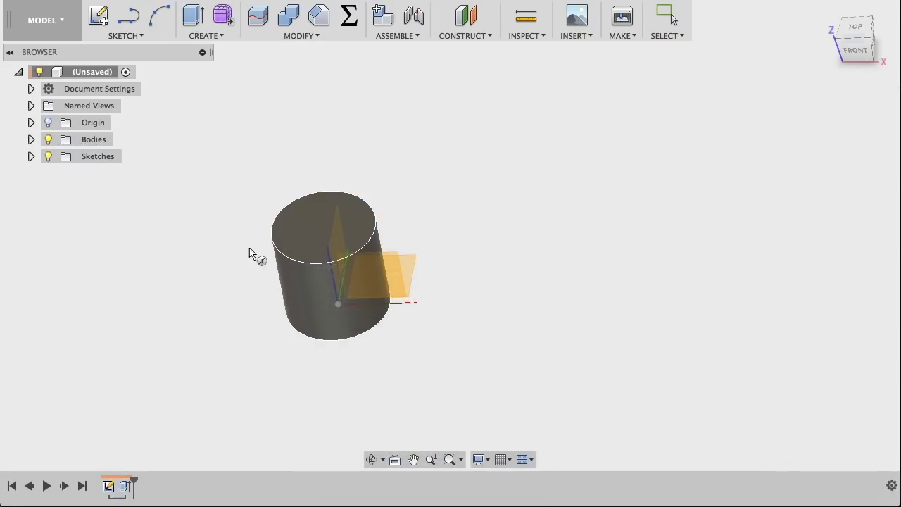
pyautogui.click(408, 272)
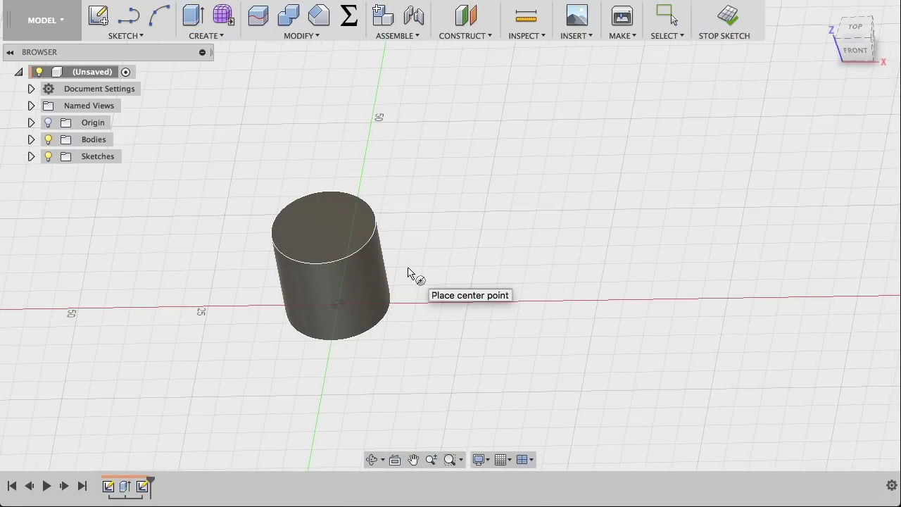
pyautogui.click(336, 305)
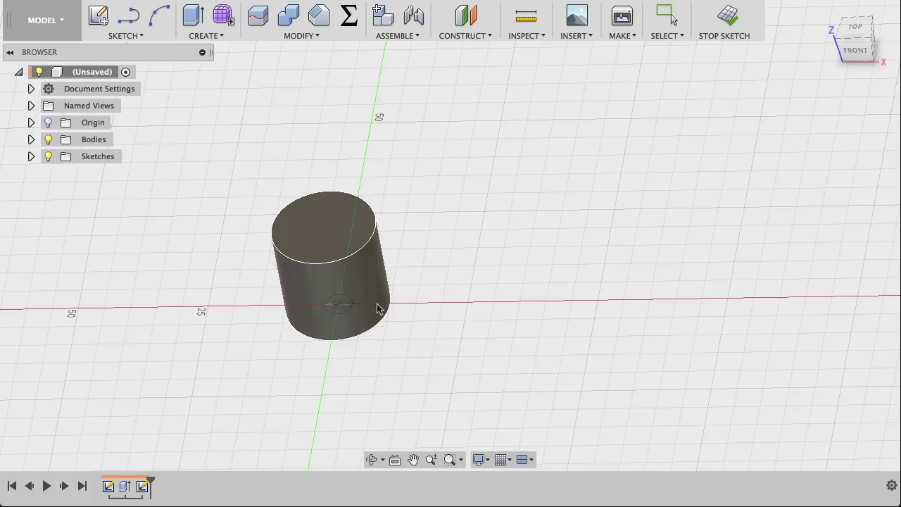
pyautogui.write('20')
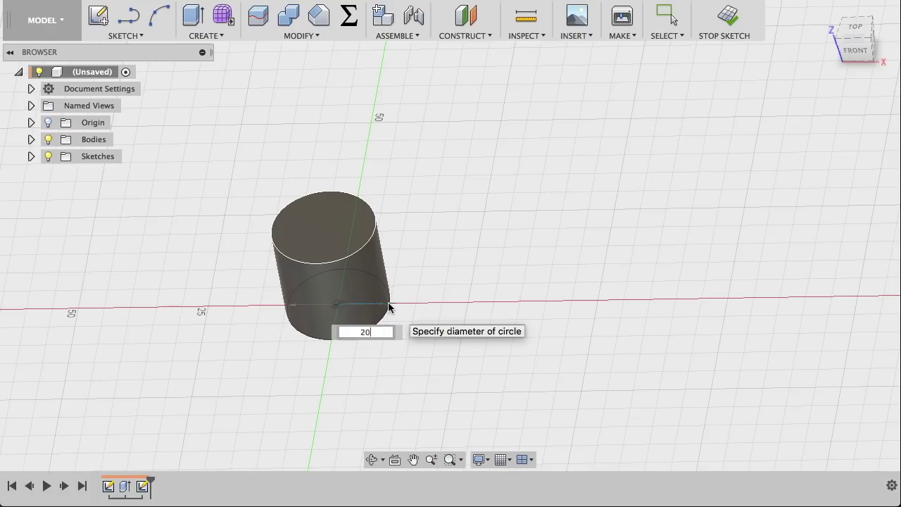
pyautogui.press('Tab')
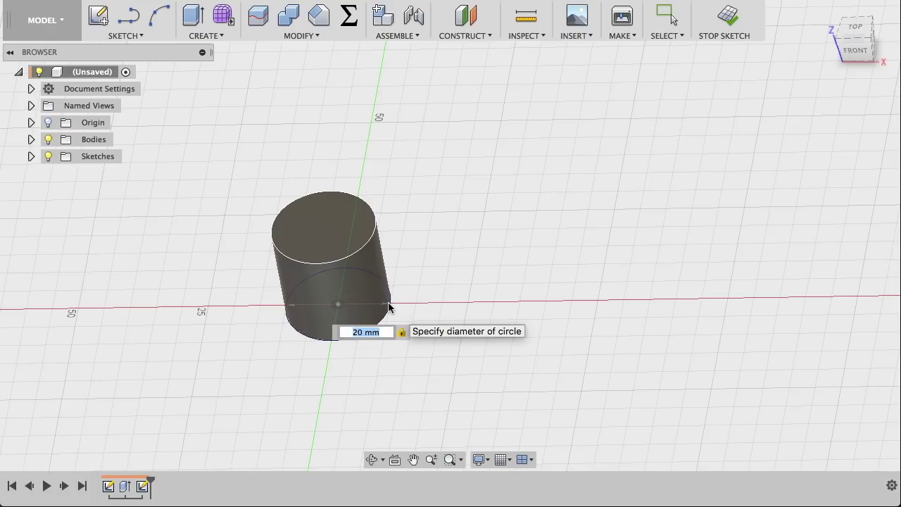
pyautogui.press('Return')
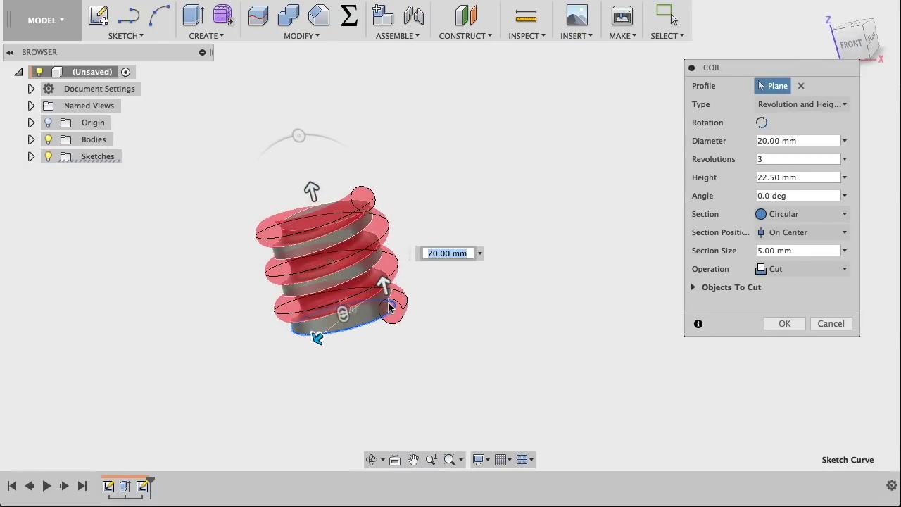
# Step: Set the coil section to Triangular (Internal), positioned Outside, and create it as a new body
pyautogui.click(778, 218)
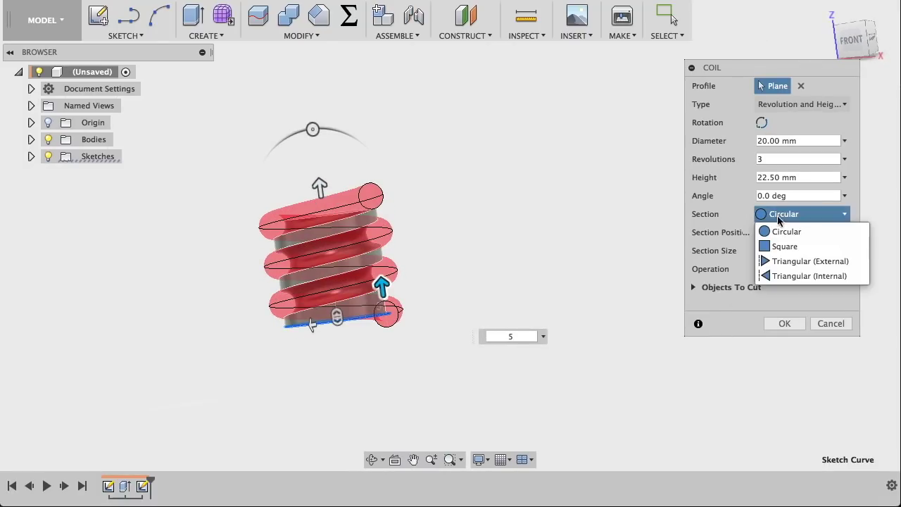
pyautogui.click(779, 282)
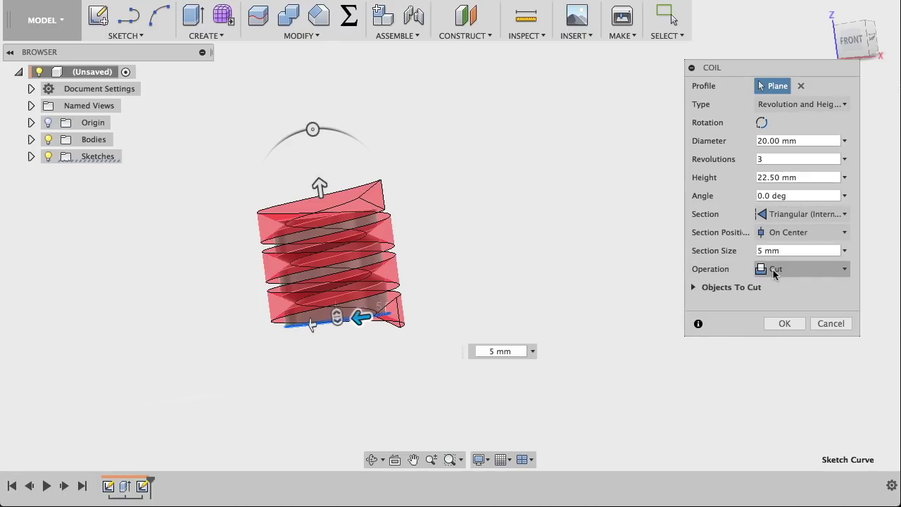
pyautogui.click(788, 232)
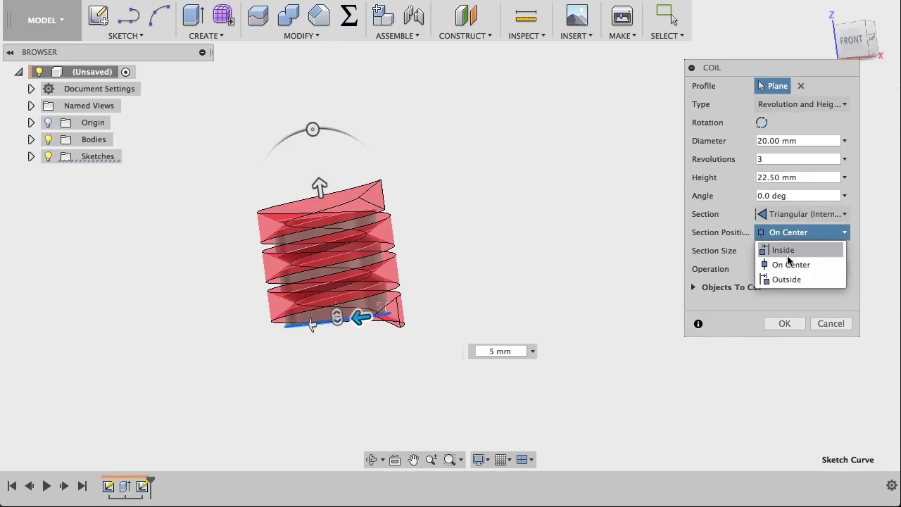
pyautogui.click(789, 279)
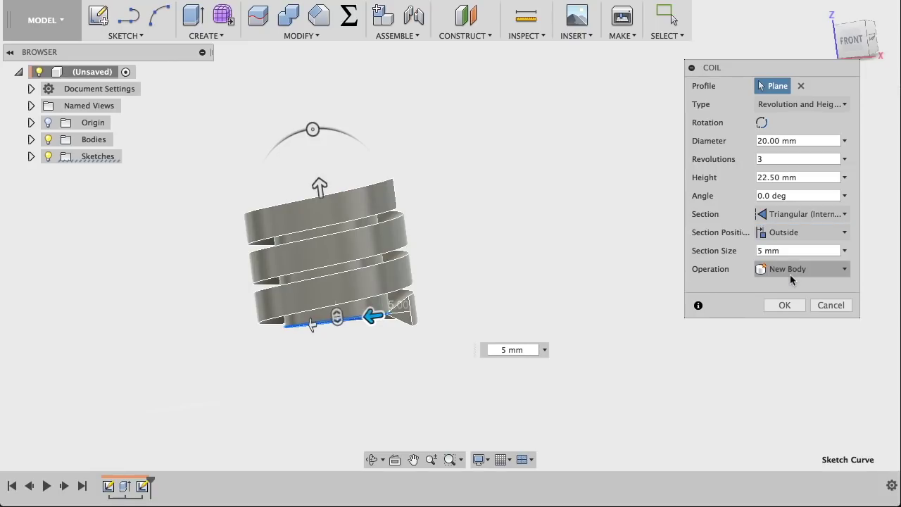
pyautogui.keyDown('shift'); pyautogui.moveTo(514, 283); pyautogui.dragTo(387, 337, button='middle'); pyautogui.keyUp('shift')
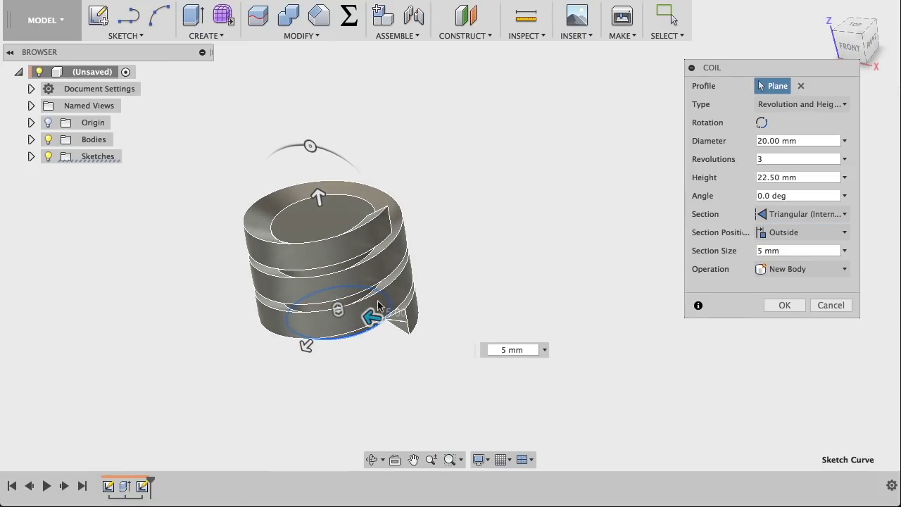
pyautogui.scroll(5, 388, 336)
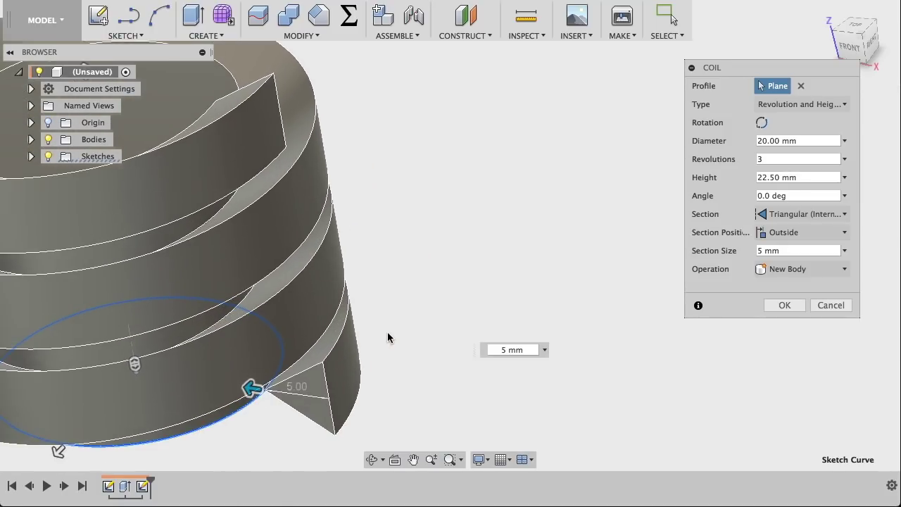
pyautogui.keyDown('shift'); pyautogui.scroll(5, 397, 316); pyautogui.keyUp('shift')
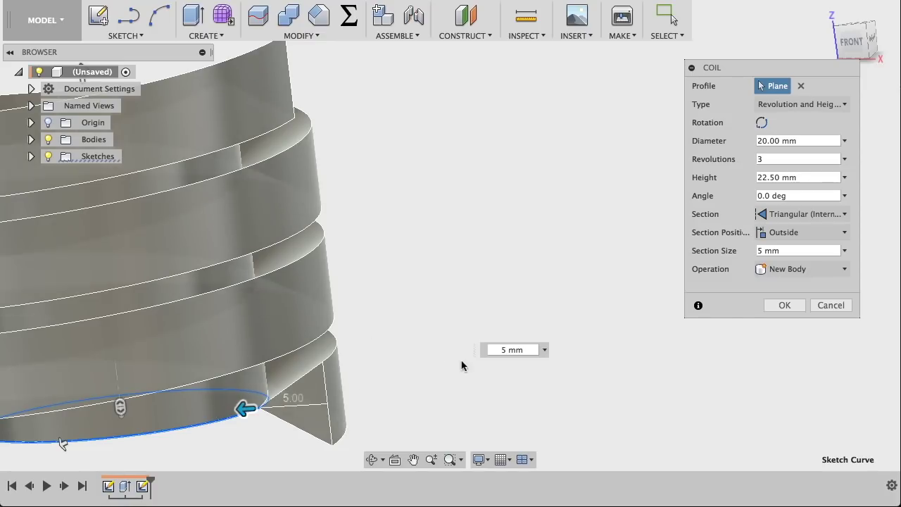
pyautogui.click(785, 310)
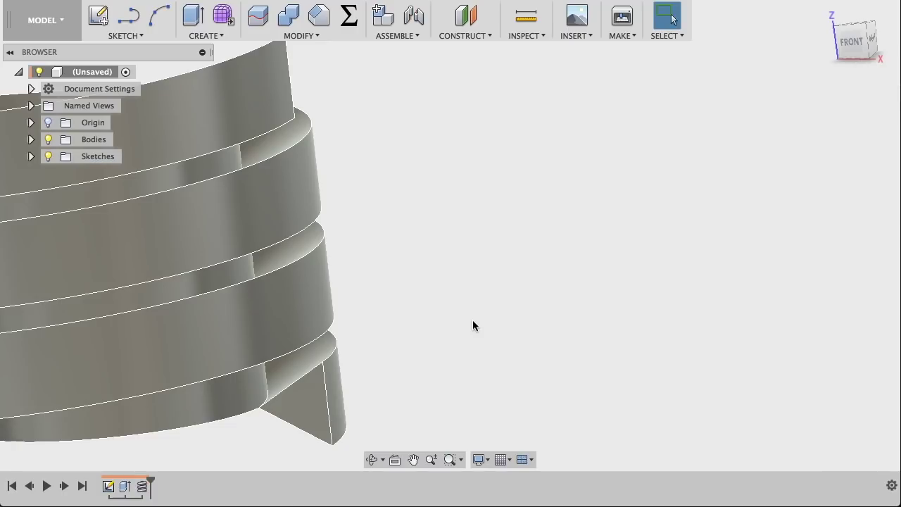
# Step: Expand the Bodies list and hide the cylinder Body1
pyautogui.click(31, 139)
pyautogui.click(61, 157)
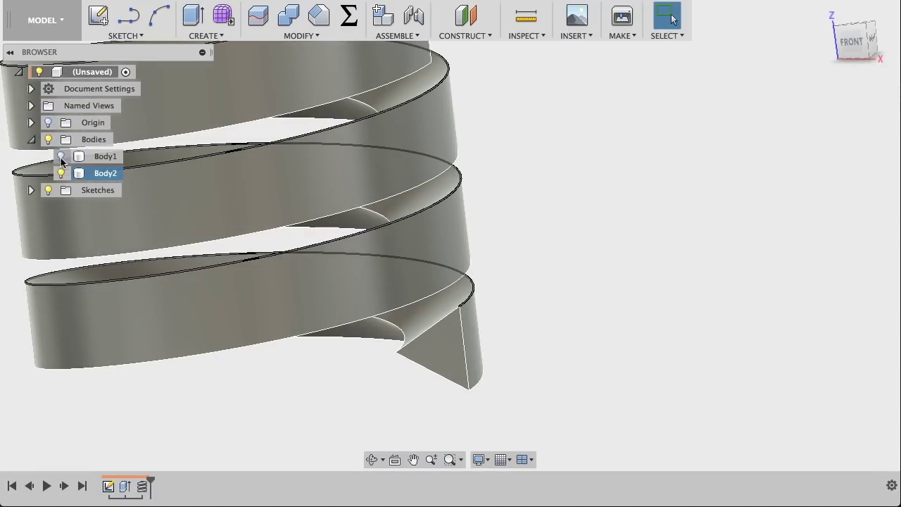
pyautogui.press('Escape')
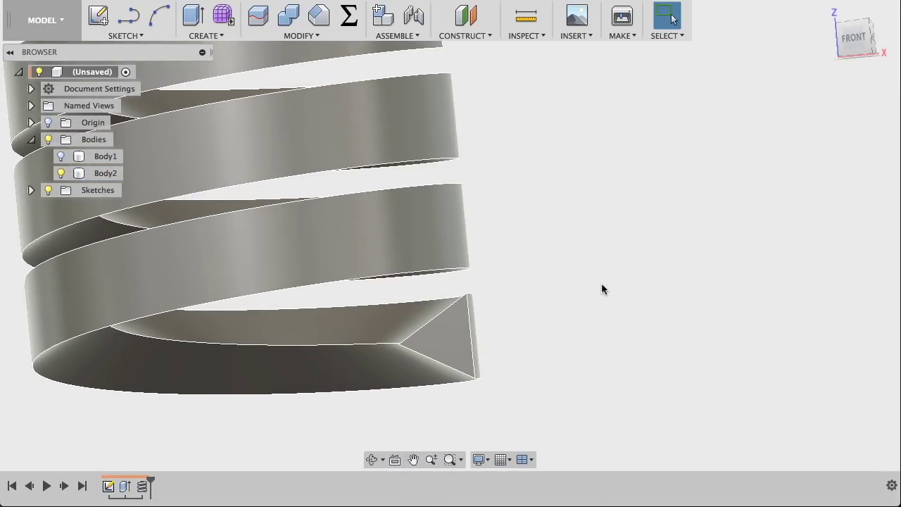
# Step: Select the coil's two helical edges and start Include 3D Geometry for a new sketch
pyautogui.click(367, 345)
pyautogui.click(367, 345)
pyautogui.keyDown('shift'); pyautogui.moveTo(368, 344); pyautogui.dragTo(396, 336, button='middle'); pyautogui.keyUp('shift')
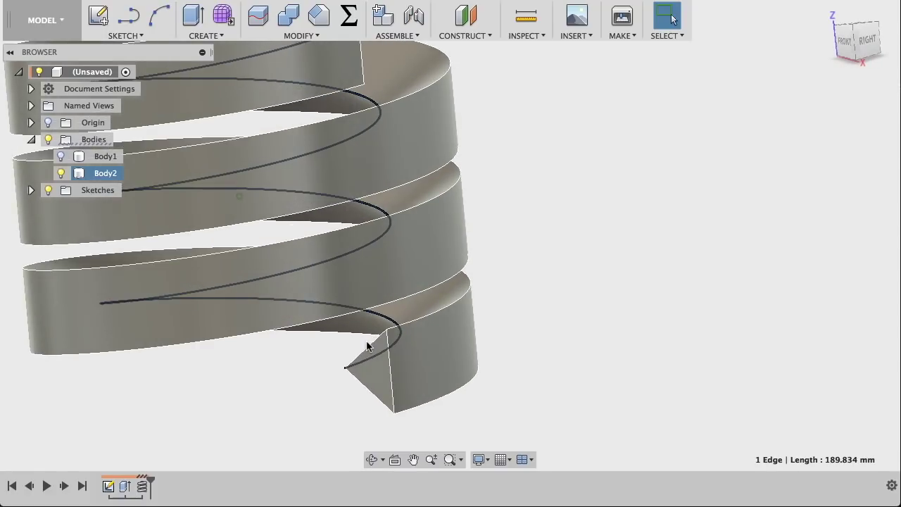
pyautogui.keyDown('shift'); pyautogui.click(414, 327); pyautogui.keyUp('shift')
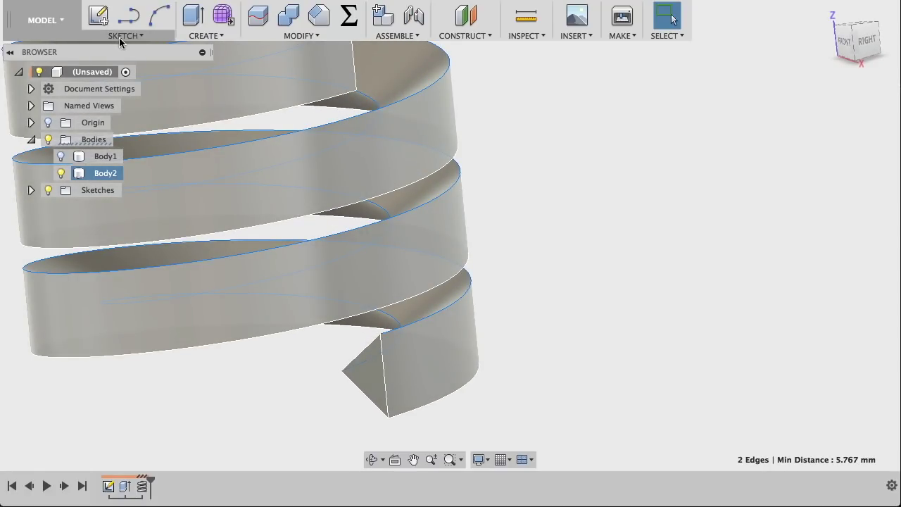
pyautogui.click(119, 37)
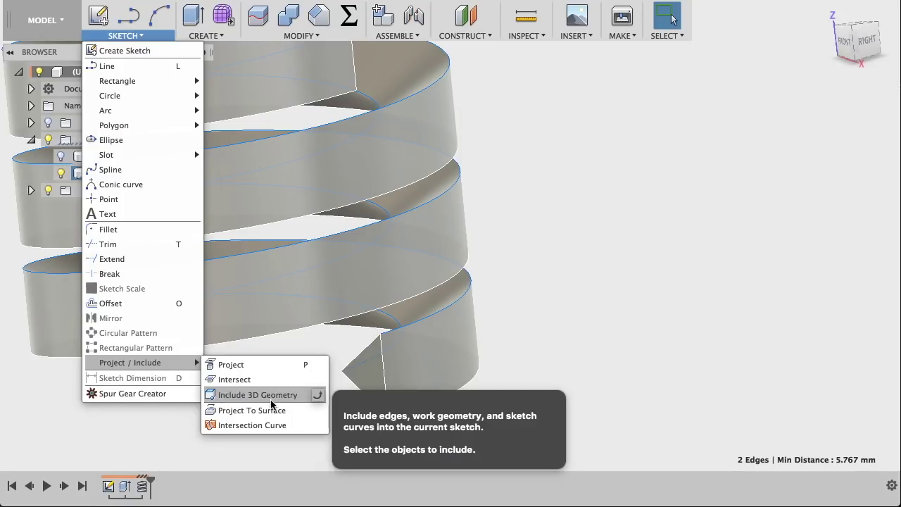
pyautogui.moveTo(130, 363)
pyautogui.click(271, 403)
pyautogui.click(271, 402)
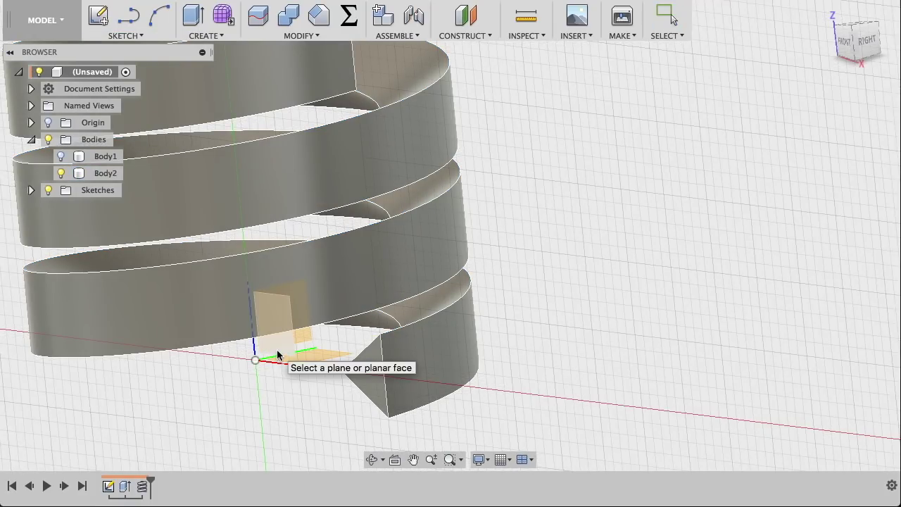
# Step: Include the coil's helical edges in a sketch on the front plane and finish it
pyautogui.click(277, 362)
pyautogui.click(629, 245)
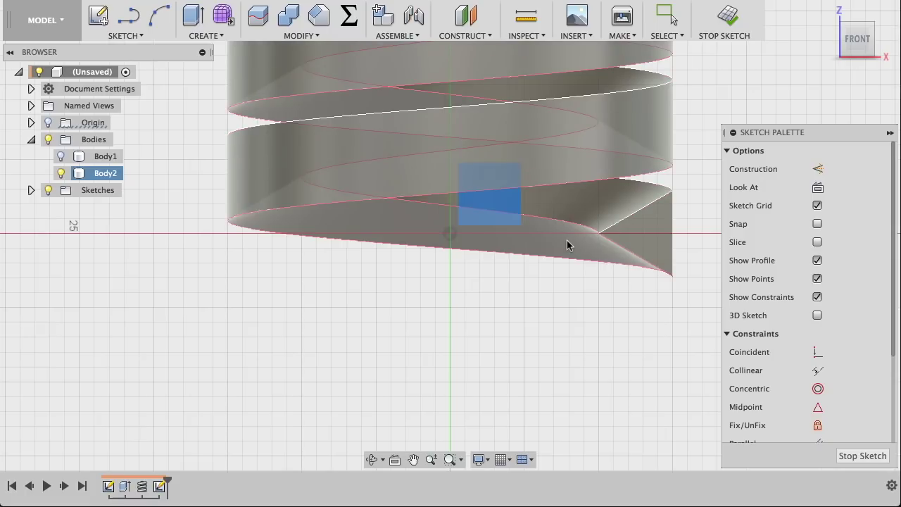
pyautogui.click(580, 231)
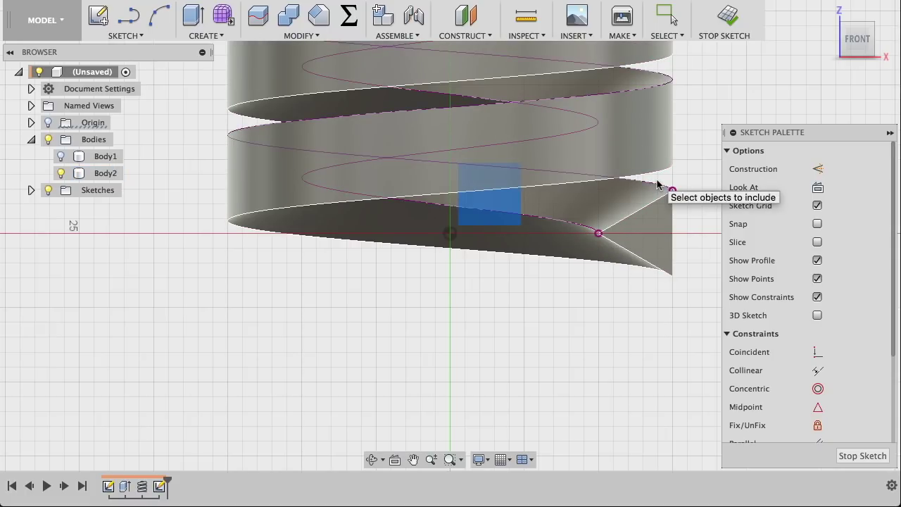
pyautogui.click(663, 191)
pyautogui.click(725, 23)
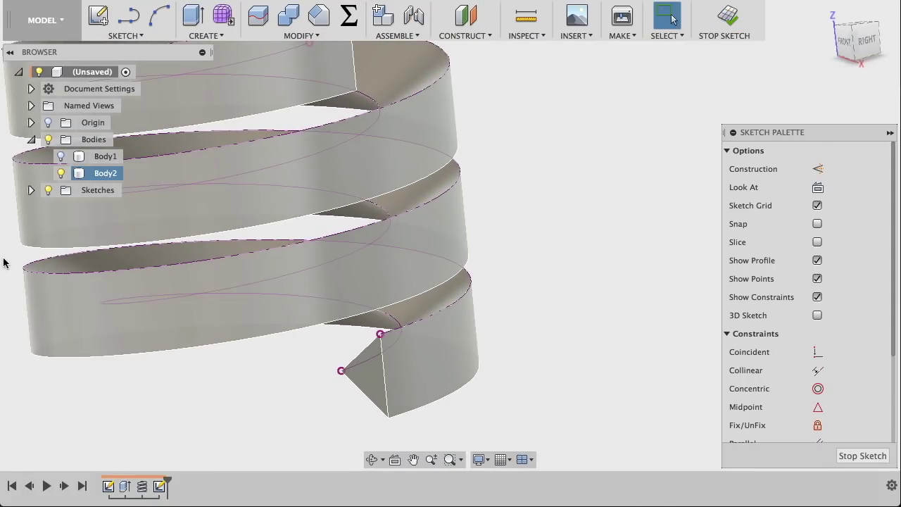
# Step: Hide the coil Body2 and show the cylinder Body1 with the helix curves
pyautogui.click(61, 173)
pyautogui.keyDown('shift'); pyautogui.moveTo(472, 328); pyautogui.dragTo(478, 338, button='middle'); pyautogui.keyUp('shift')
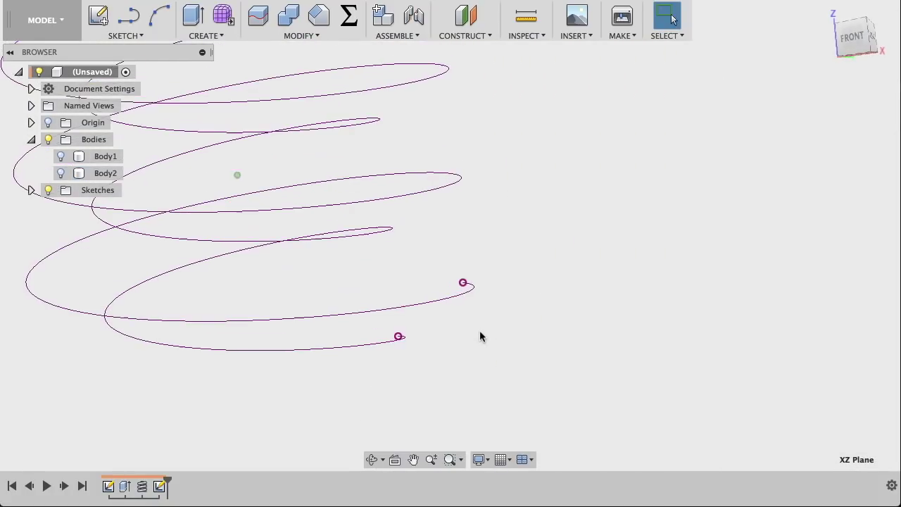
pyautogui.click(61, 156)
pyautogui.keyDown('shift'); pyautogui.moveTo(464, 260); pyautogui.dragTo(463, 262, button='middle'); pyautogui.keyUp('shift')
pyautogui.scroll(-5, 463, 262)
pyautogui.scroll(5, 463, 262)
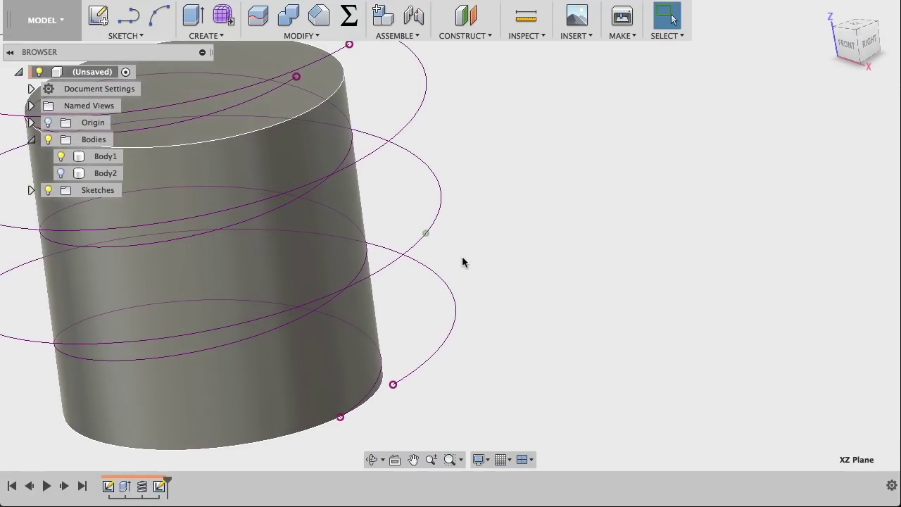
# Step: Start a new sketch on the XZ plane
pyautogui.click(99, 16)
pyautogui.click(248, 365)
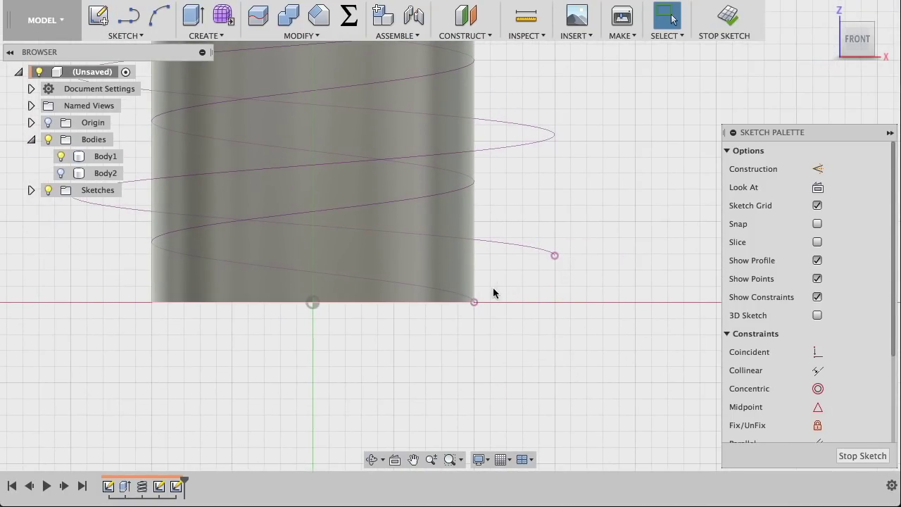
pyautogui.scroll(3, 504, 344)
pyautogui.scroll(2, 504, 344)
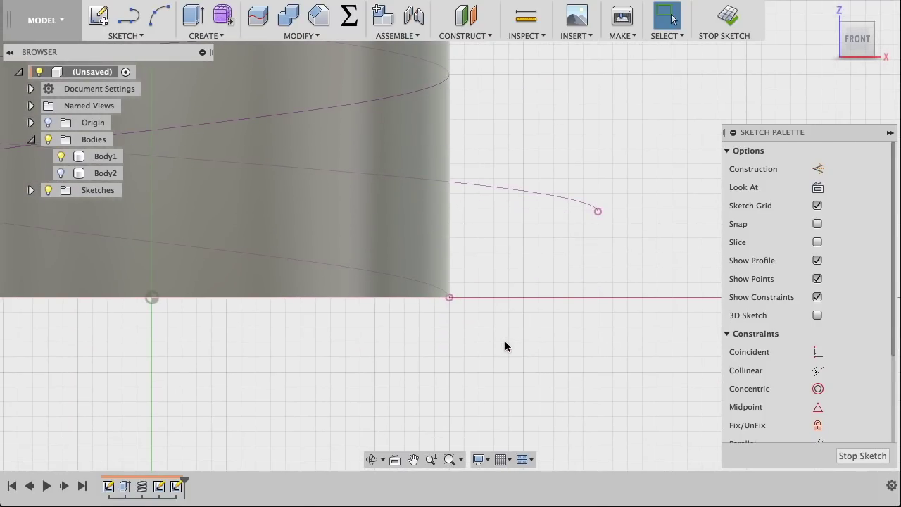
# Step: Draw a 180° centre-point arc of radius 3 beside the helix end, closed by a straight line
pyautogui.click(159, 15)
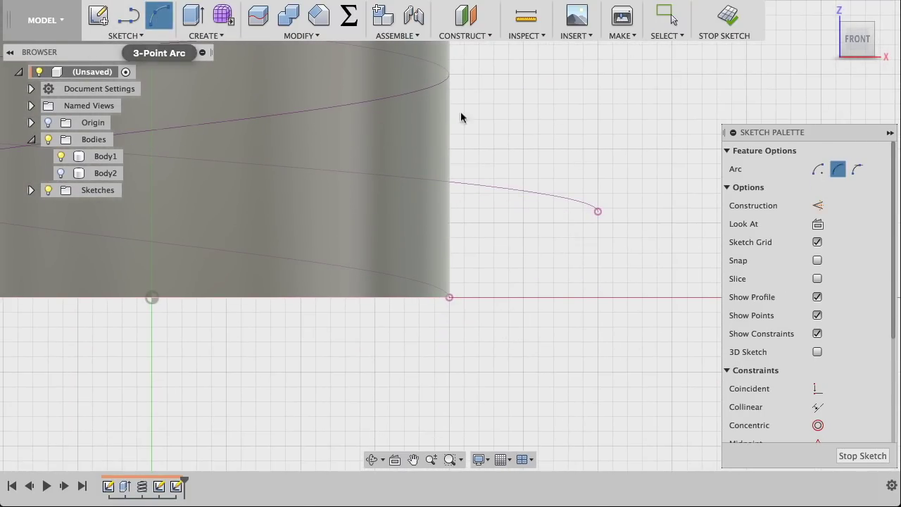
pyautogui.click(857, 169)
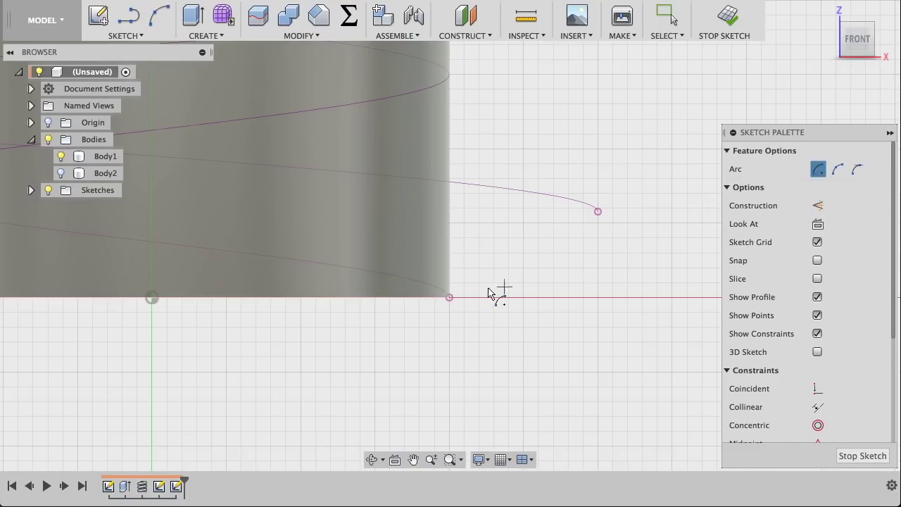
pyautogui.click(449, 298)
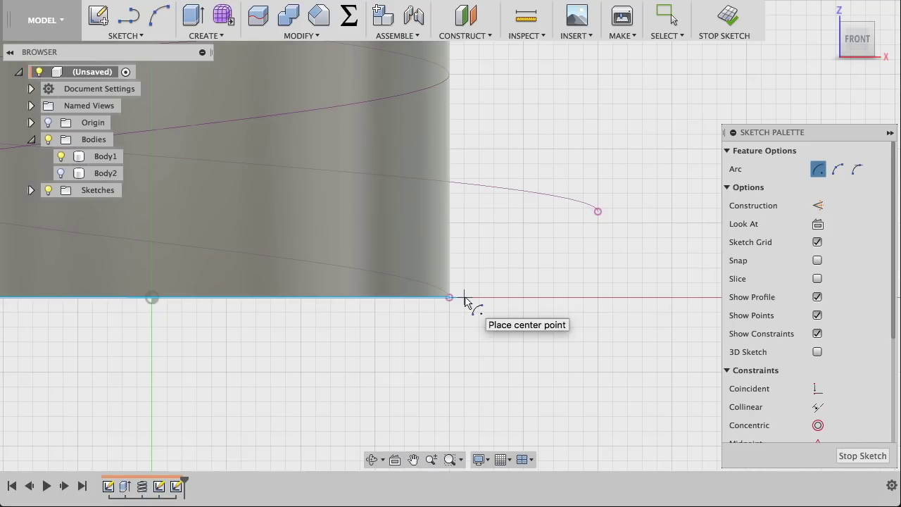
pyautogui.click(464, 297)
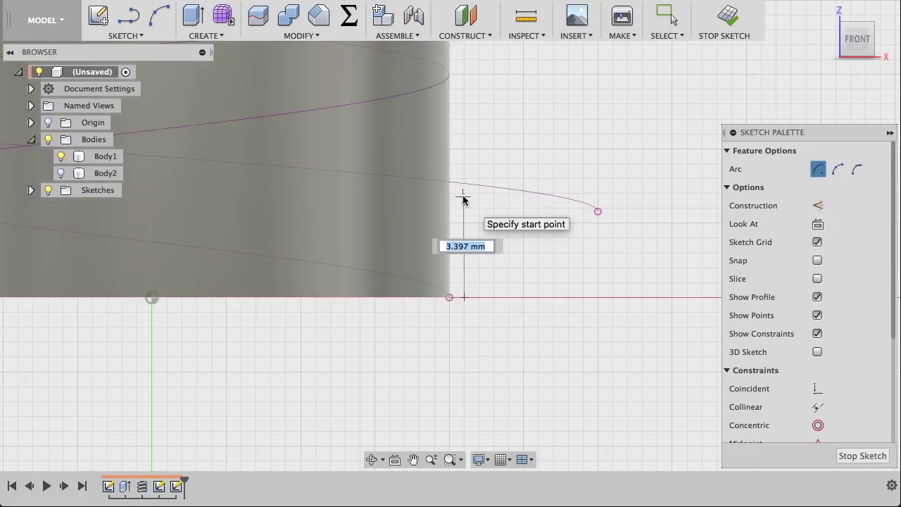
pyautogui.write('3')
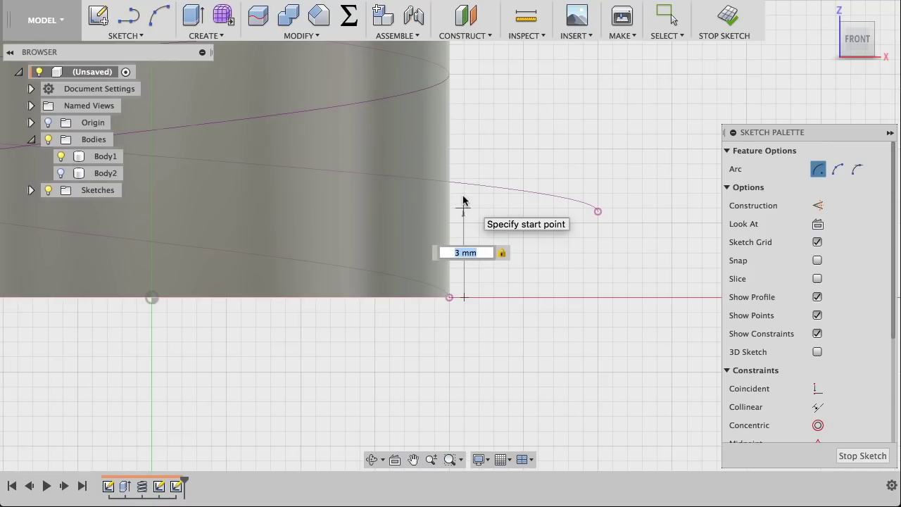
pyautogui.click(463, 200)
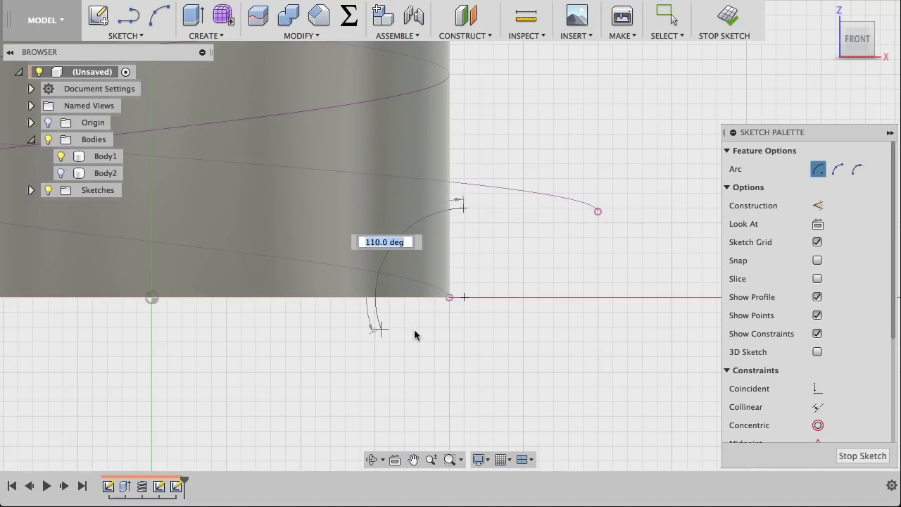
pyautogui.write('180')
pyautogui.press('Tab')
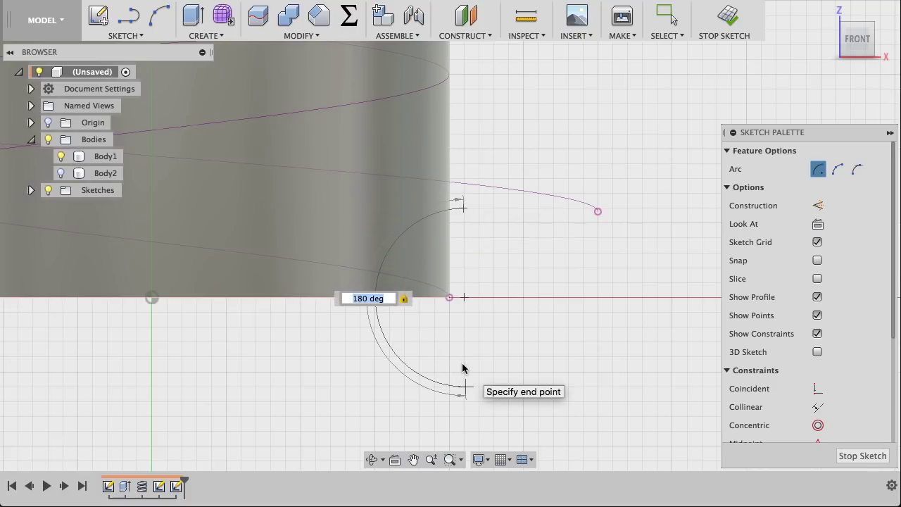
pyautogui.press('Return')
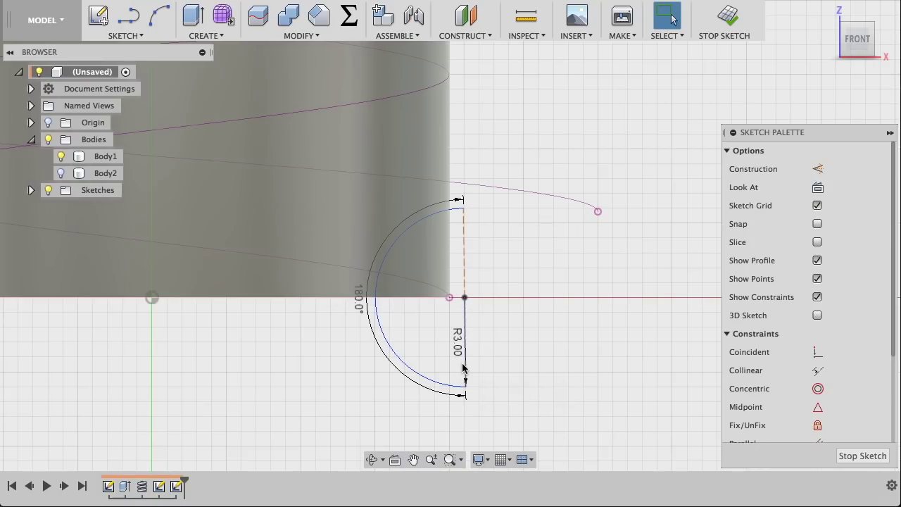
pyautogui.press('l')
pyautogui.click(462, 208)
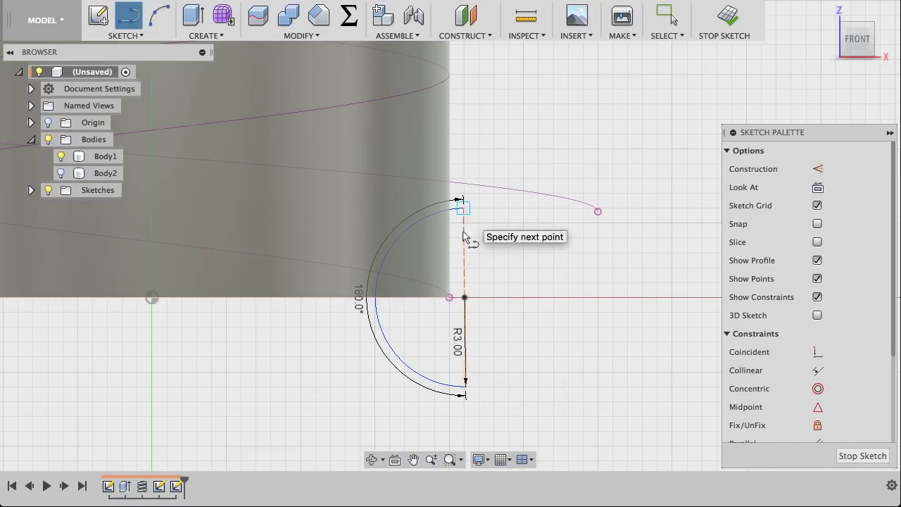
pyautogui.click(464, 389)
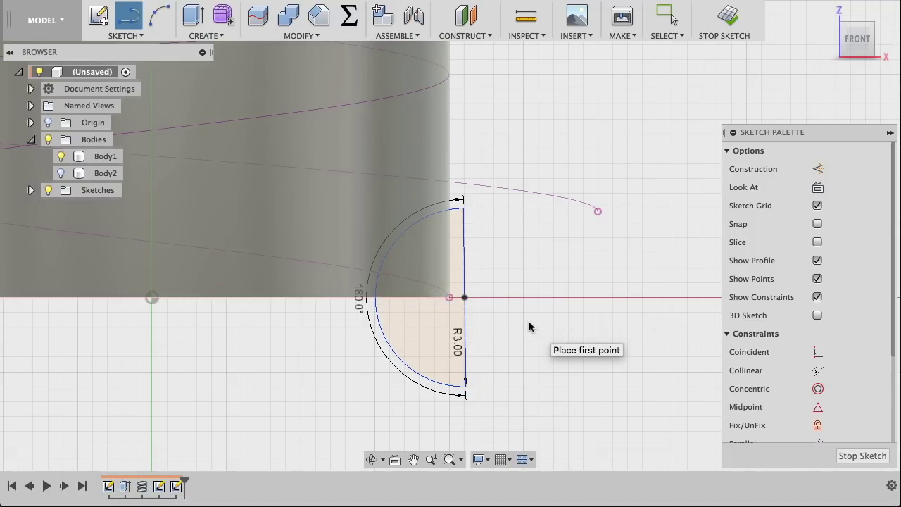
# Step: Finish the sketch and start a sweep of the half-circle profile
pyautogui.click(725, 17)
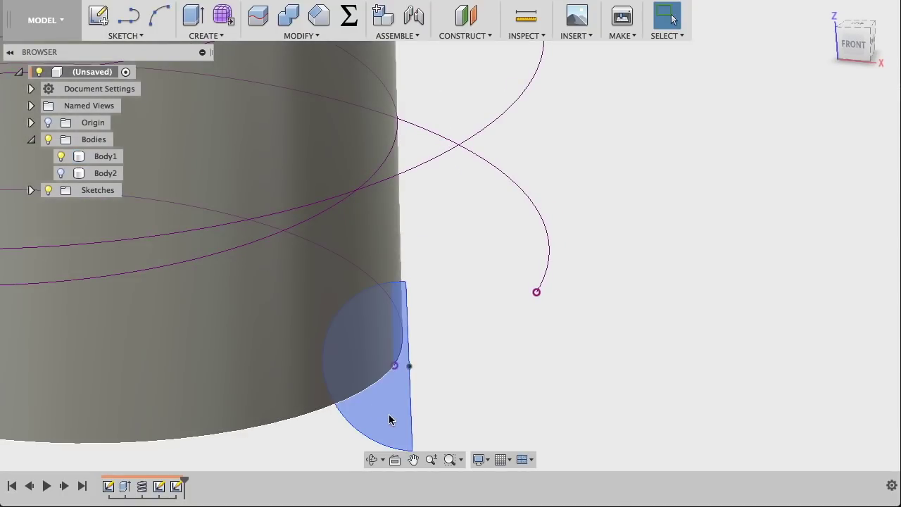
pyautogui.click(391, 420)
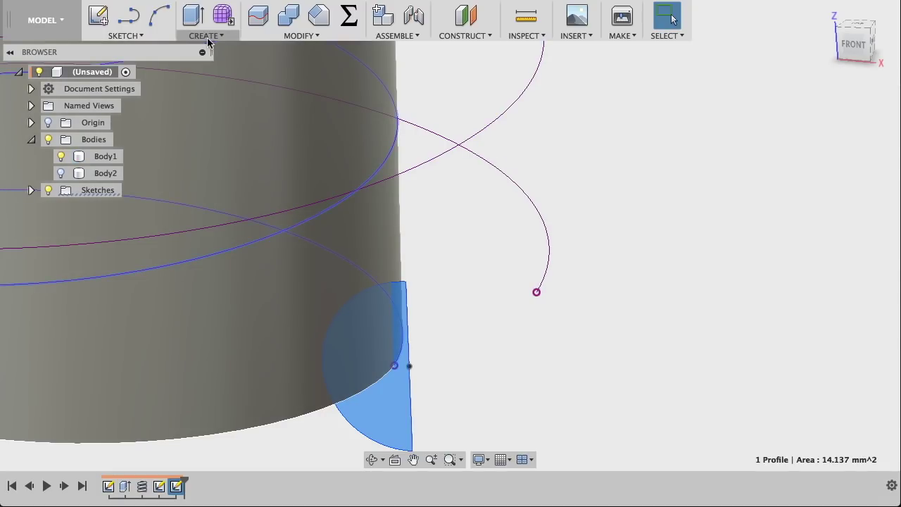
pyautogui.click(207, 35)
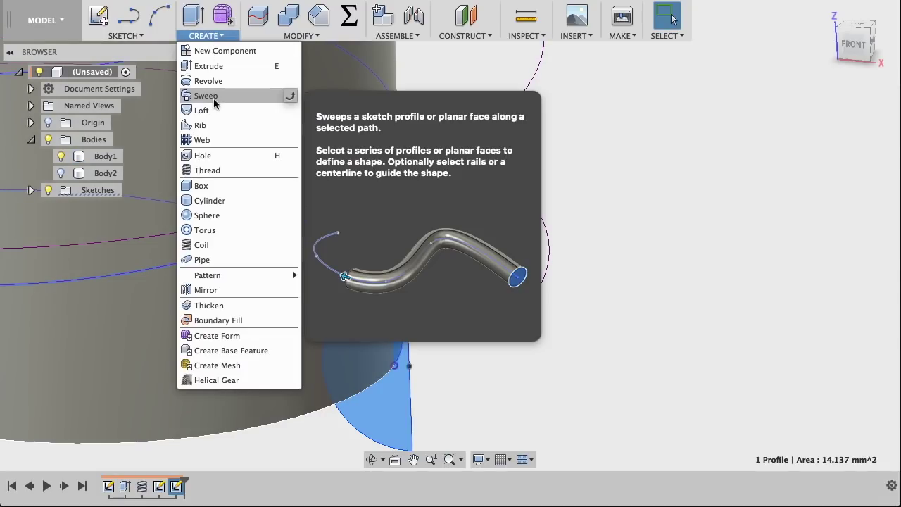
pyautogui.click(213, 100)
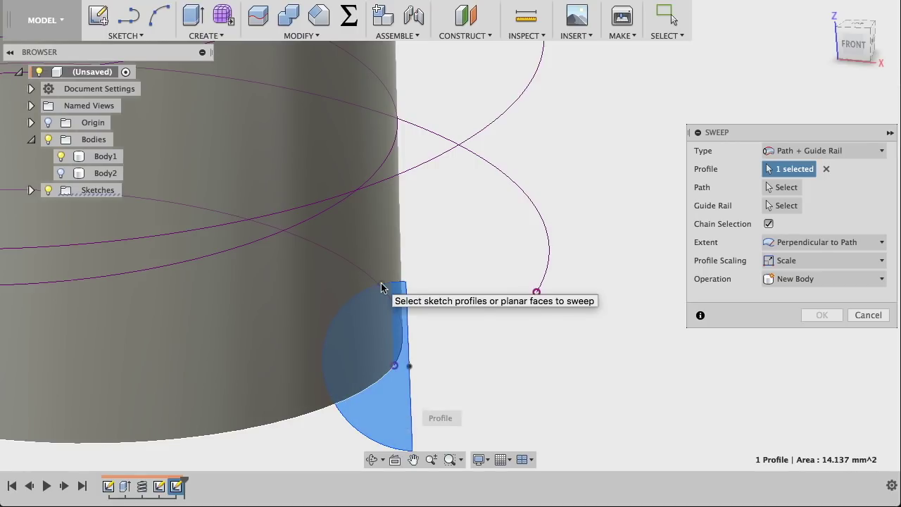
# Step: Sweep the profile along the helix path with the purple curve as guide rail, creating Body3
pyautogui.keyDown('shift'); pyautogui.moveTo(381, 287); pyautogui.dragTo(496, 289, button='middle'); pyautogui.keyUp('shift')
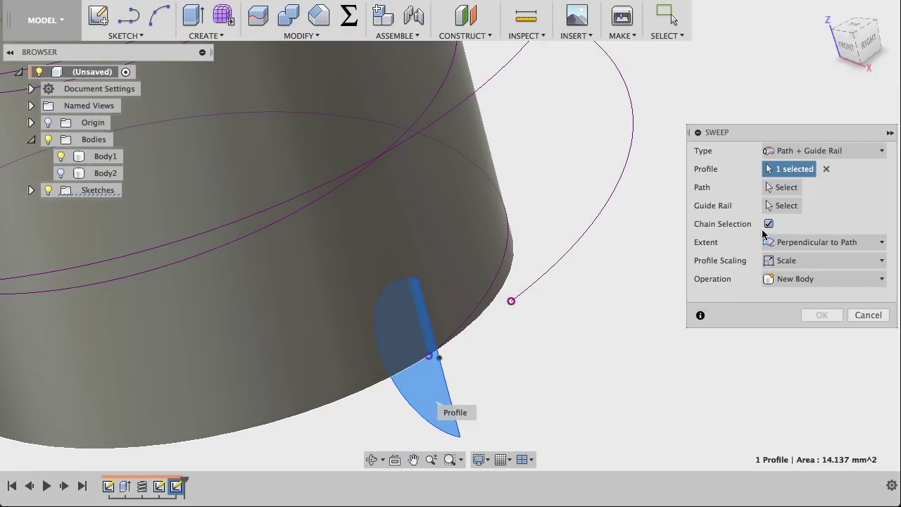
pyautogui.click(780, 193)
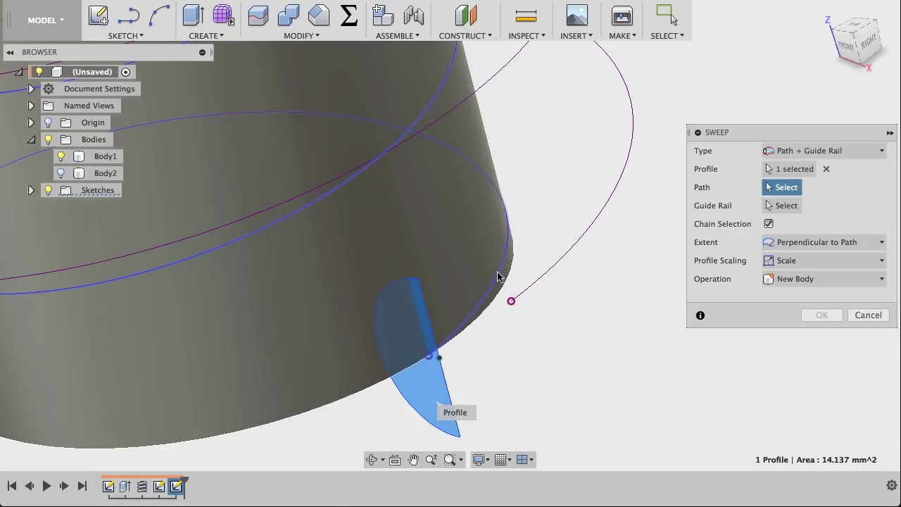
pyautogui.click(502, 277)
pyautogui.click(799, 207)
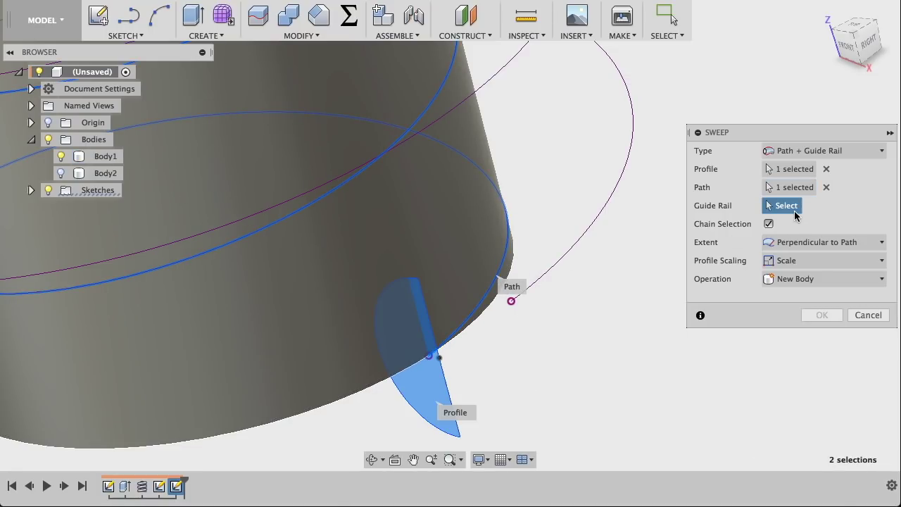
pyautogui.click(584, 228)
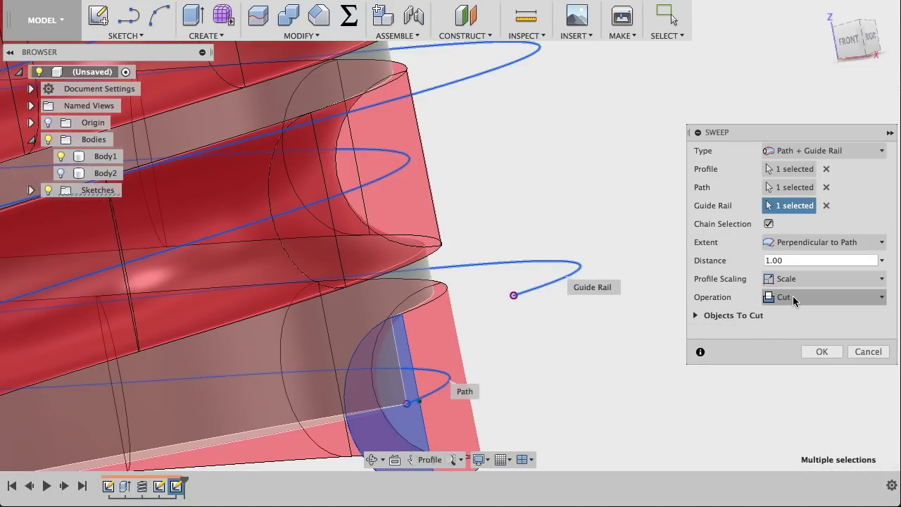
pyautogui.click(794, 298)
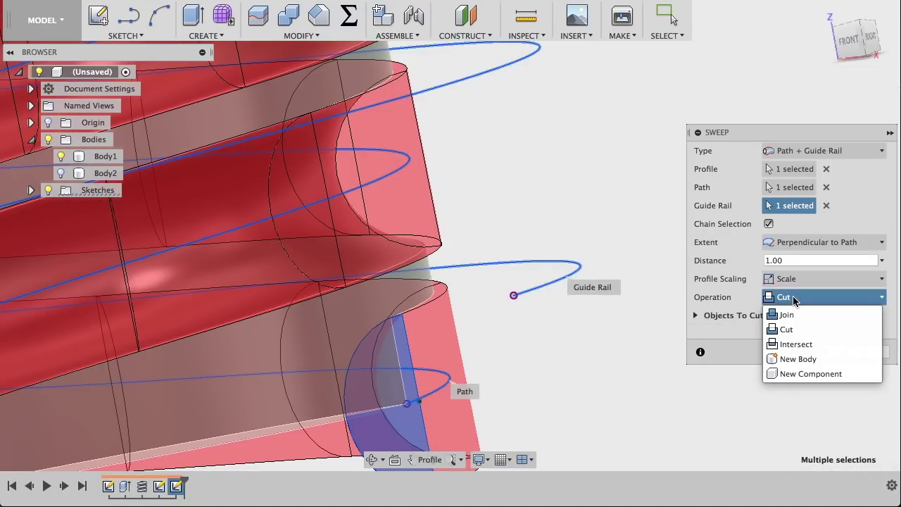
pyautogui.click(798, 359)
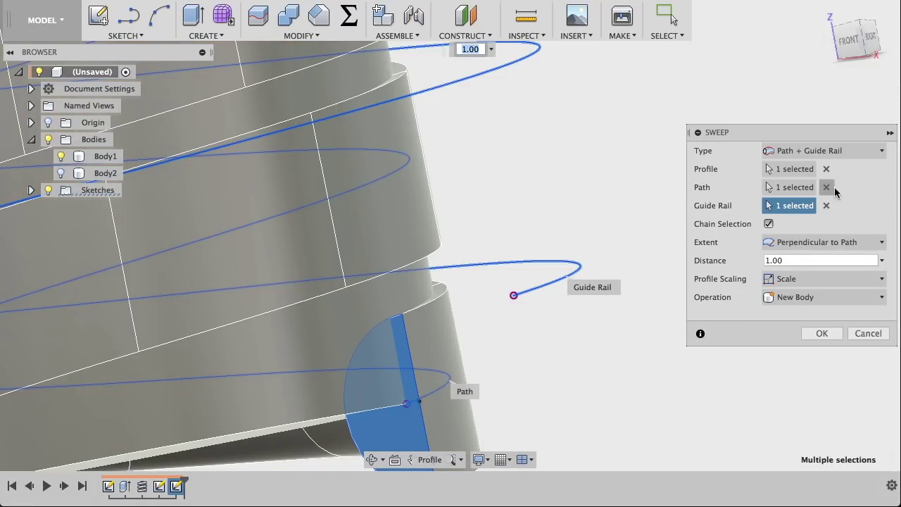
pyautogui.click(822, 334)
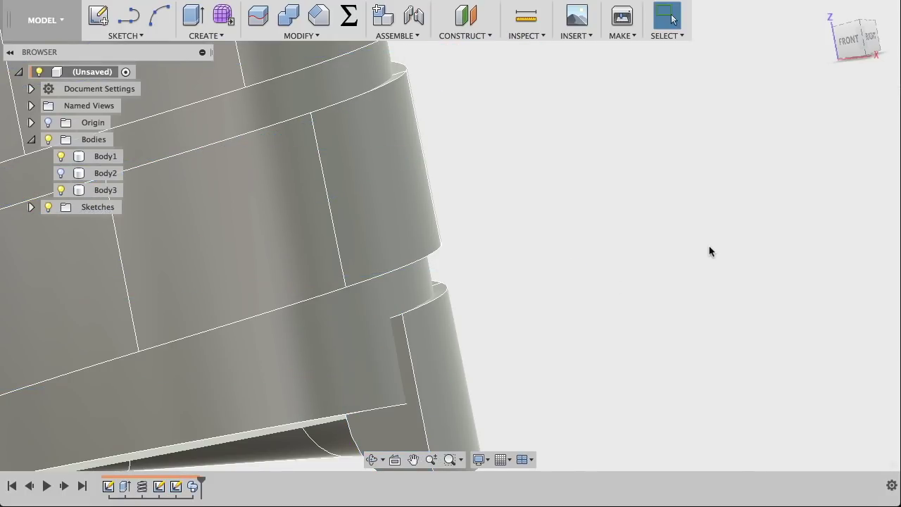
# Step: Toggle Body3 and Body1 visibility to inspect the helix sweep against the cylinder
pyautogui.press('F6')
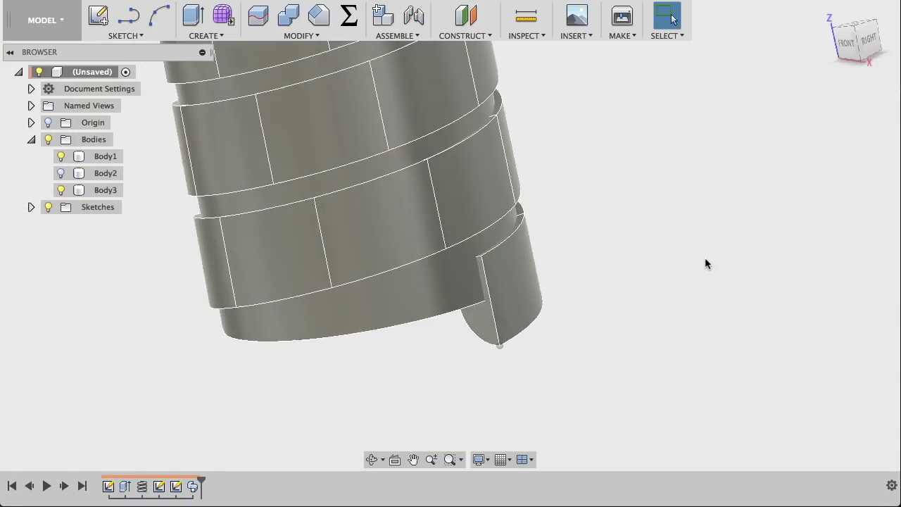
pyautogui.click(60, 190)
pyautogui.click(60, 190)
pyautogui.click(60, 156)
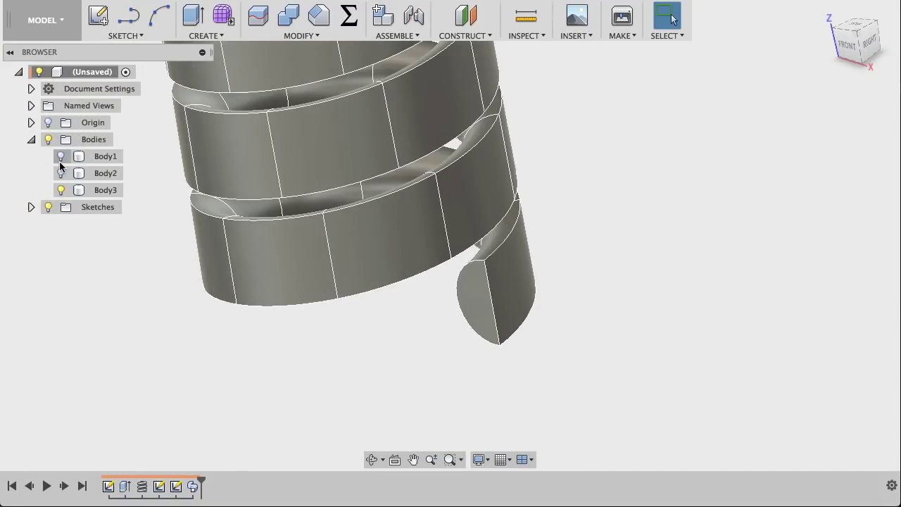
pyautogui.keyDown('shift'); pyautogui.scroll(5, 189, 276); pyautogui.keyUp('shift')
pyautogui.keyDown('shift'); pyautogui.moveTo(189, 276); pyautogui.dragTo(190, 278, button='middle'); pyautogui.keyUp('shift')
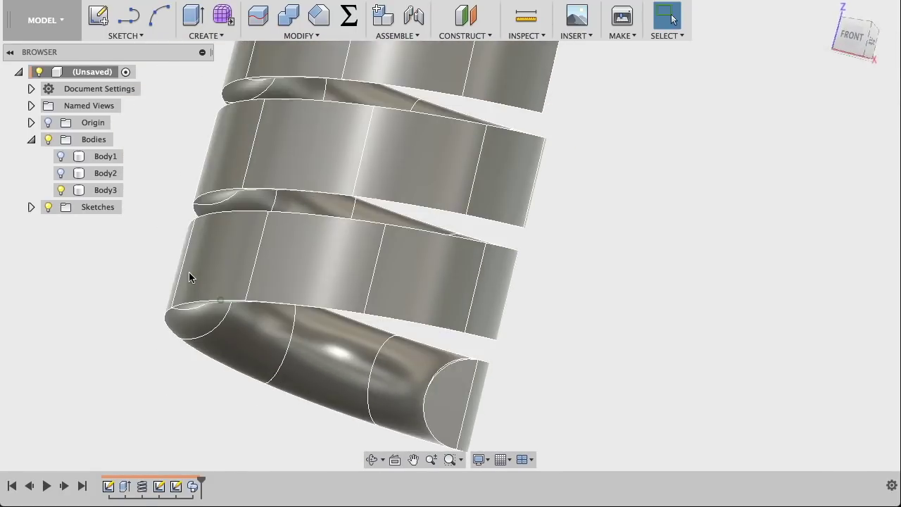
pyautogui.click(61, 156)
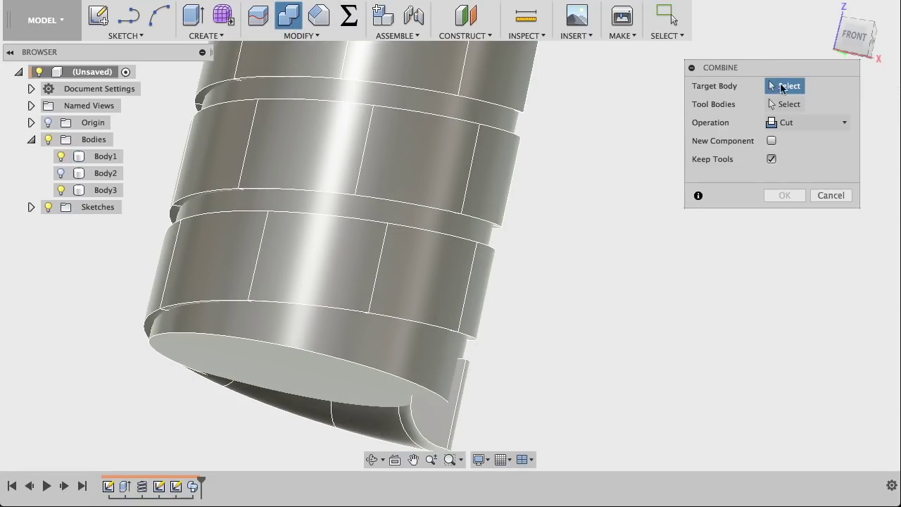
# Step: Cut Body1 with Body3 as the tool body, then hide Body3
pyautogui.click(336, 384)
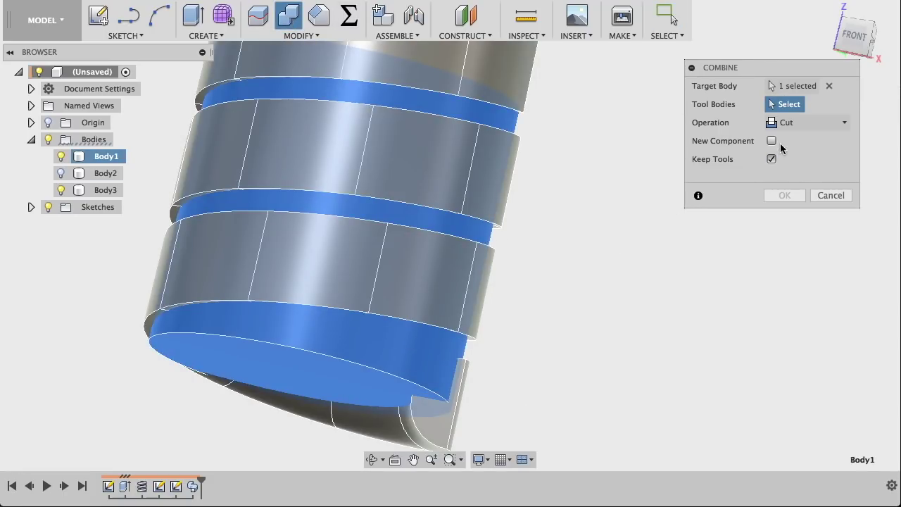
pyautogui.click(430, 421)
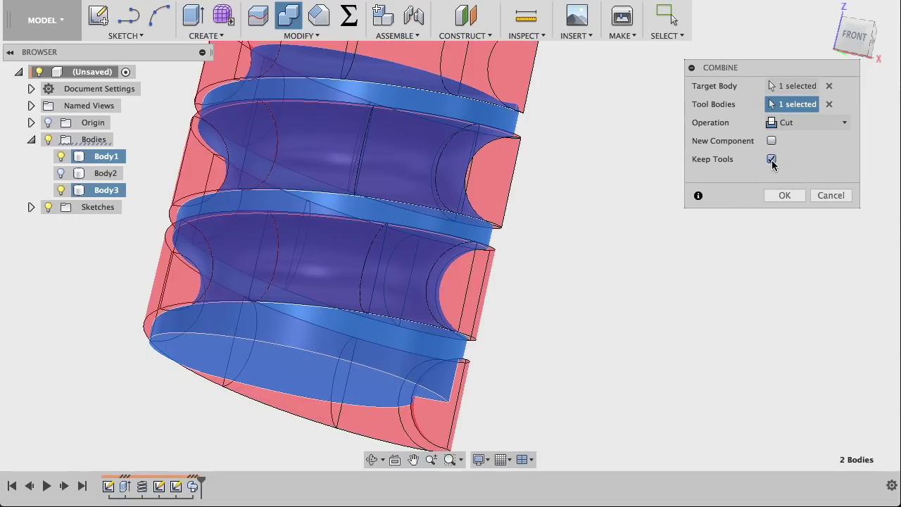
pyautogui.click(784, 196)
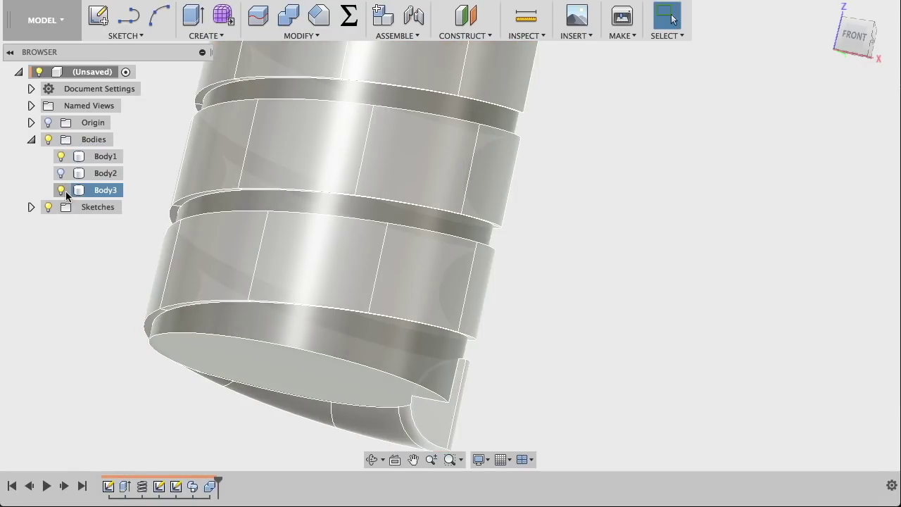
pyautogui.click(62, 190)
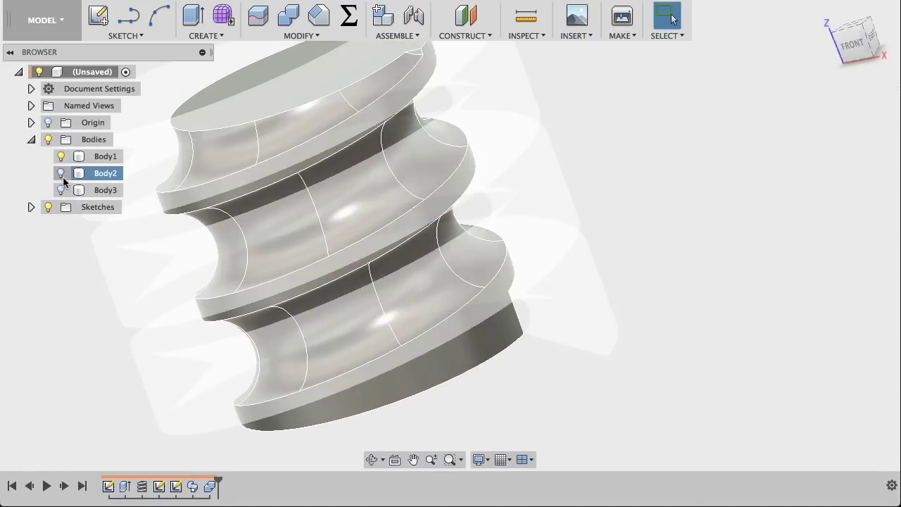
# Step: Leave only Body3 visible and start a circle centred on the origin in a new origin-plane sketch
pyautogui.click(62, 190)
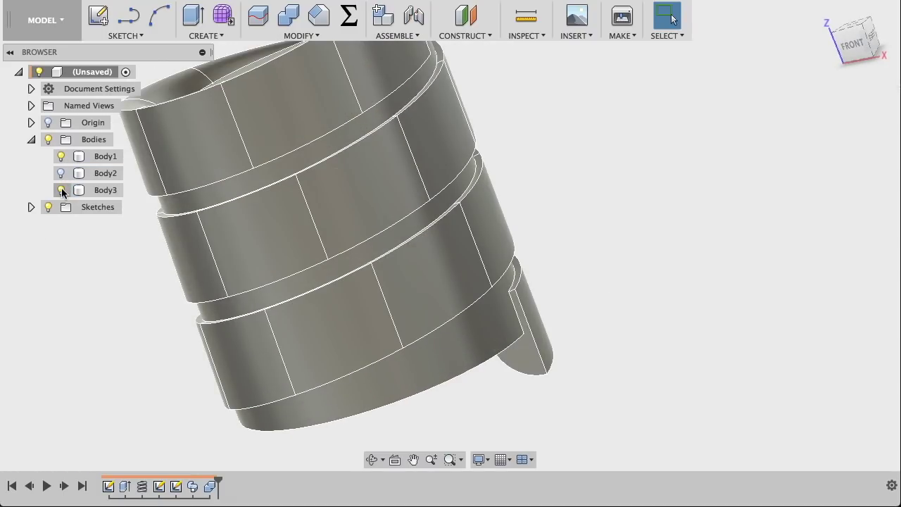
pyautogui.click(62, 156)
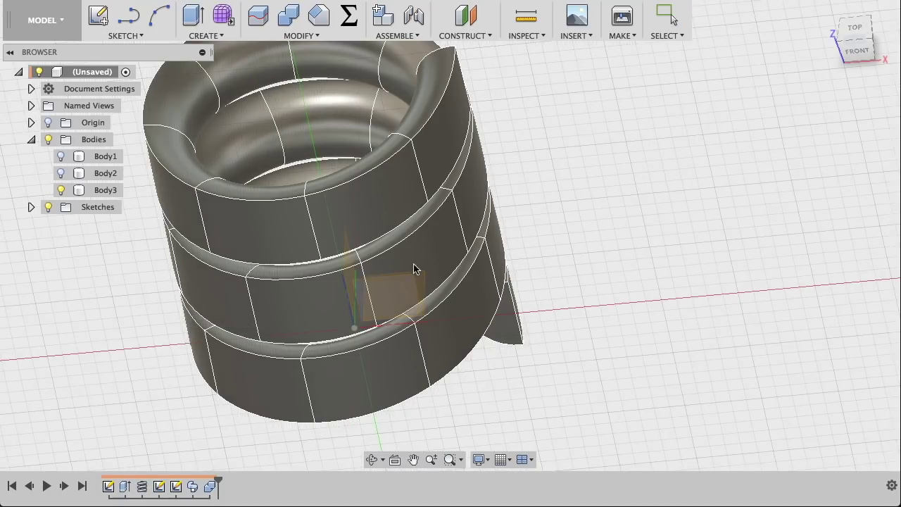
pyautogui.click(429, 288)
pyautogui.click(451, 233)
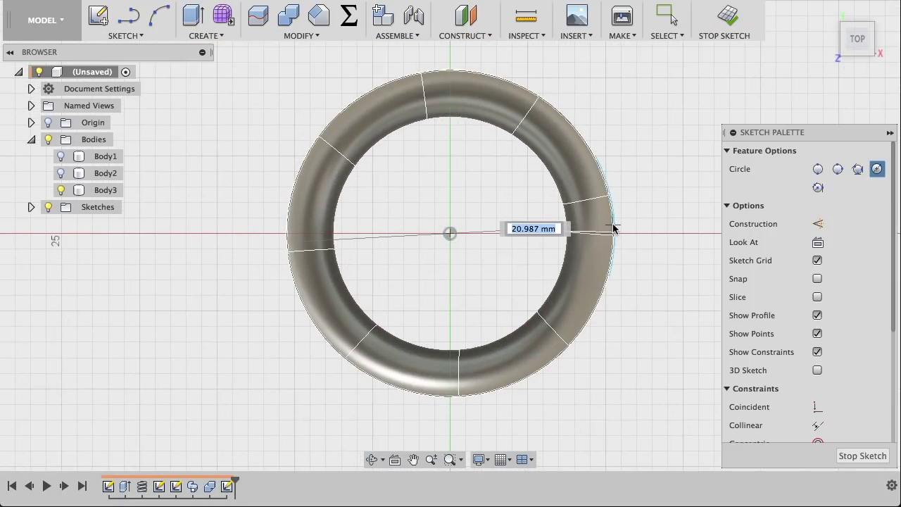
# Step: Size the circle to the body's outer edge and draw a 16 mm hexagon centred on the origin
pyautogui.click(609, 195)
pyautogui.click(669, 17)
pyautogui.click(126, 36)
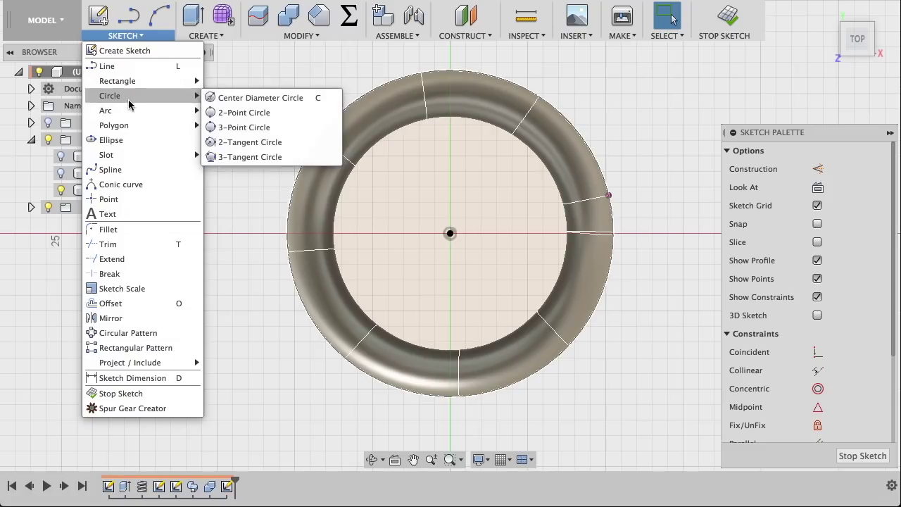
pyautogui.click(268, 141)
pyautogui.click(450, 233)
pyautogui.write('16')
pyautogui.press('Return')
# Step: Extrude the hexagon 20 mm as a Join, then select the nut's bottom face
pyautogui.press('e')
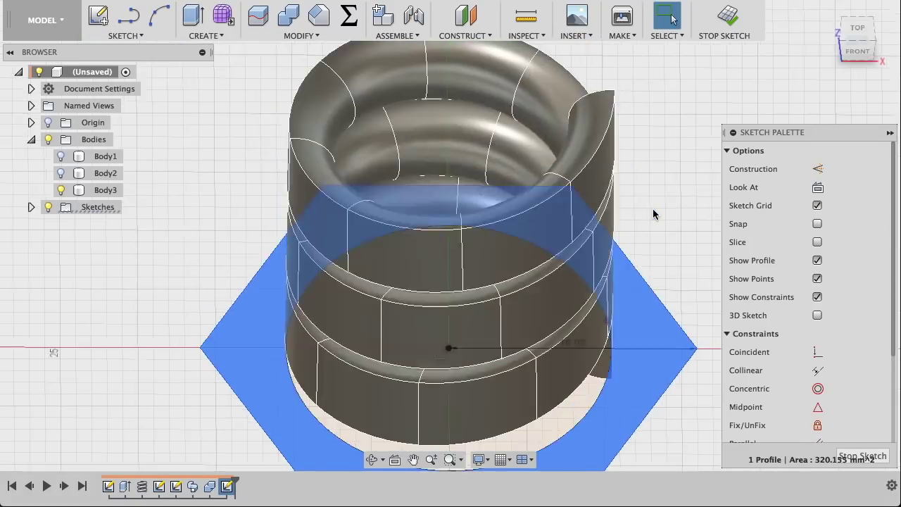
pyautogui.write('20')
pyautogui.press('Return')
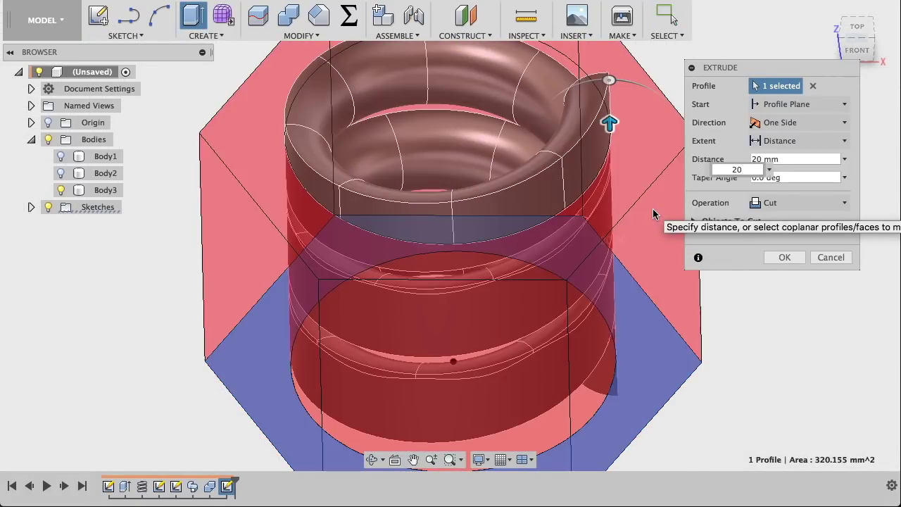
pyautogui.click(809, 202)
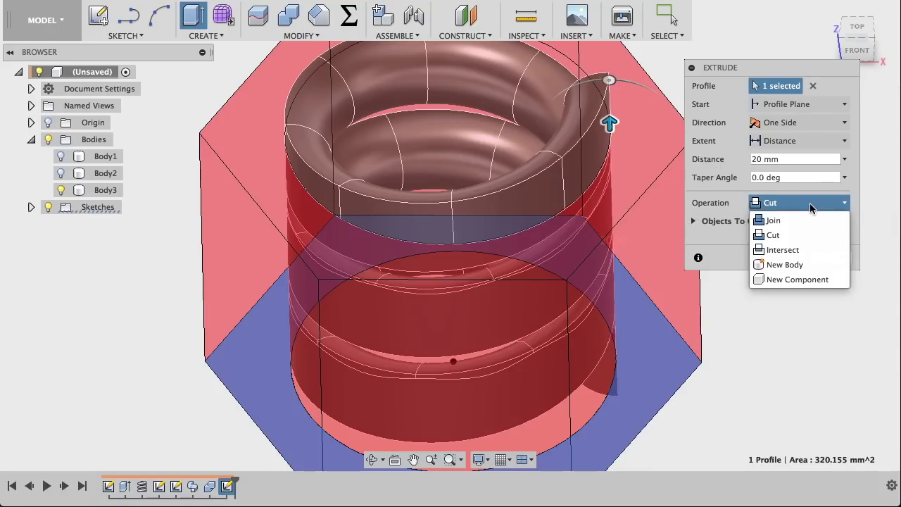
pyautogui.click(772, 221)
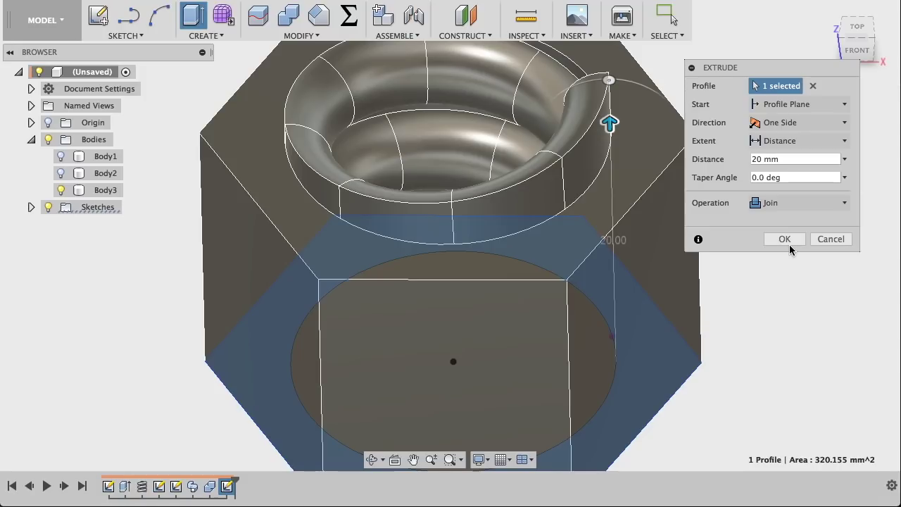
pyautogui.click(784, 240)
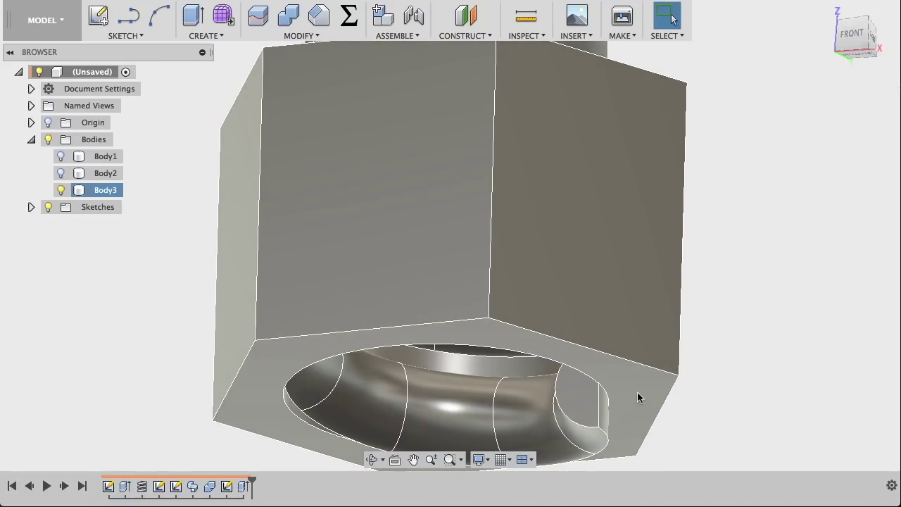
pyautogui.click(639, 388)
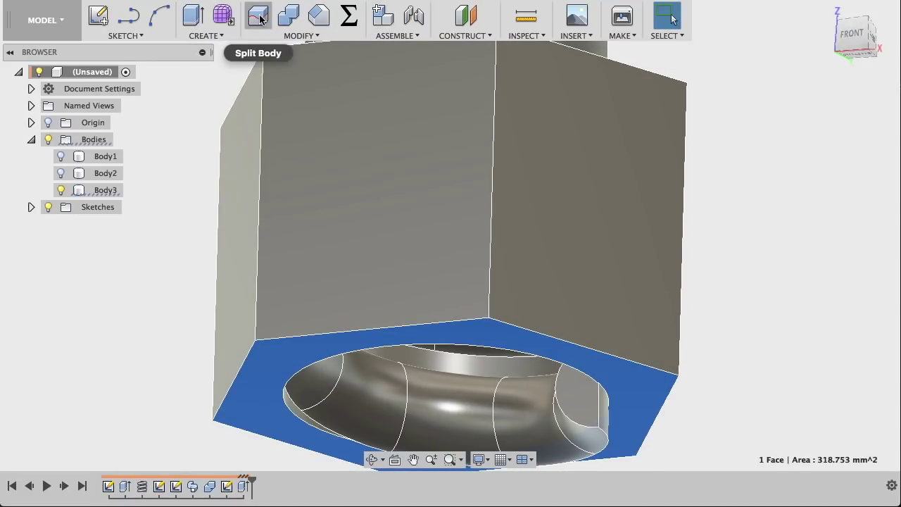
# Step: Split the nut body at its bottom face and hide the split-off Body4
pyautogui.click(258, 16)
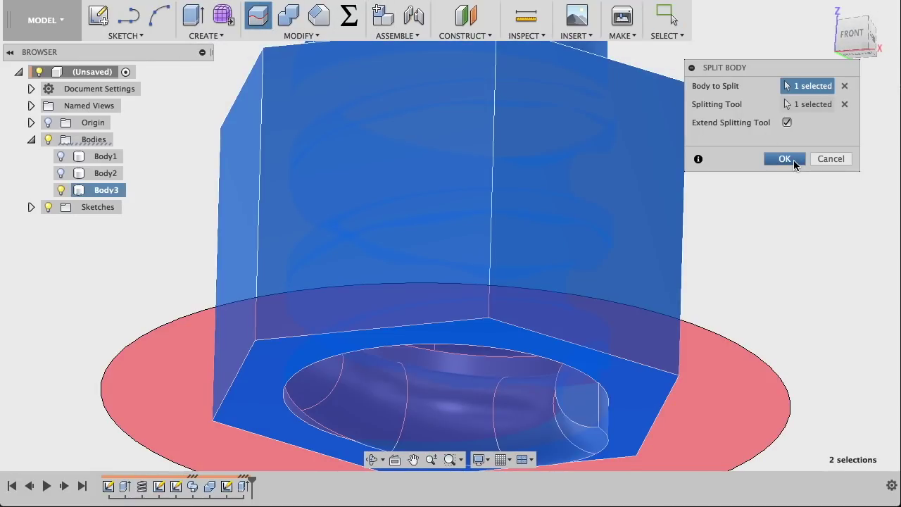
pyautogui.click(784, 159)
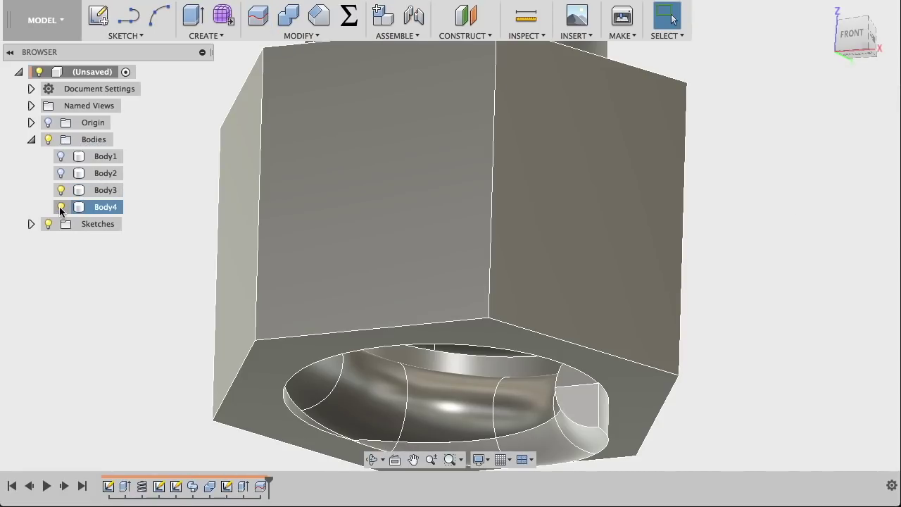
pyautogui.click(60, 207)
# Step: Split Body3 at the nut's top face and hide the split-off Body5
pyautogui.click(105, 190)
pyautogui.keyDown('shift'); pyautogui.moveTo(457, 282); pyautogui.dragTo(660, 162, button='middle'); pyautogui.keyUp('shift')
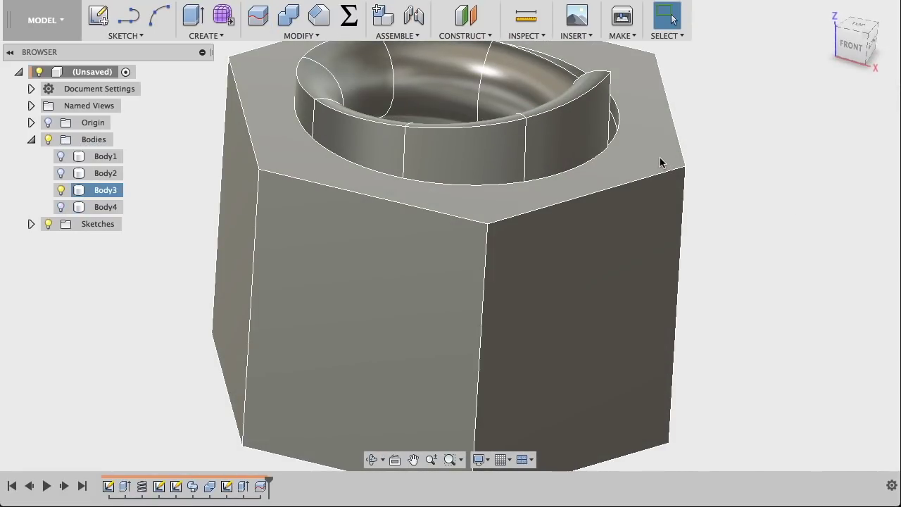
pyautogui.click(660, 162)
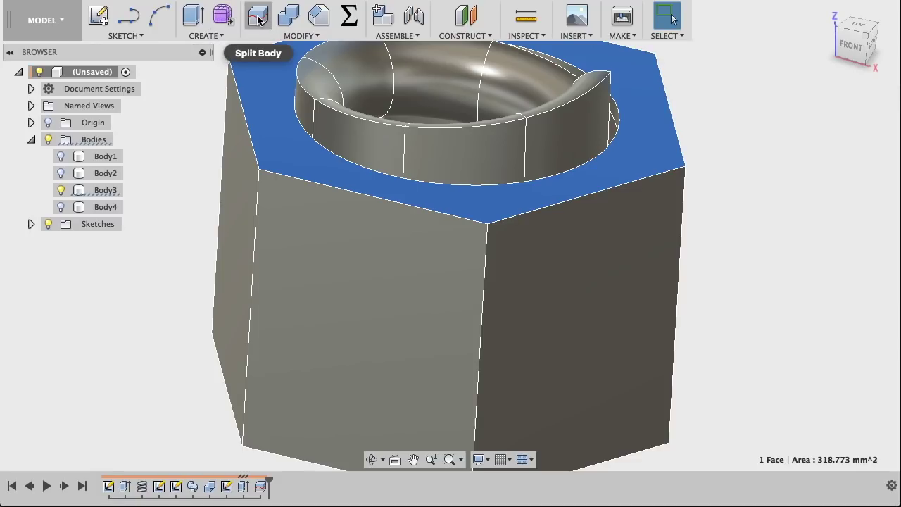
pyautogui.click(259, 19)
pyautogui.click(785, 159)
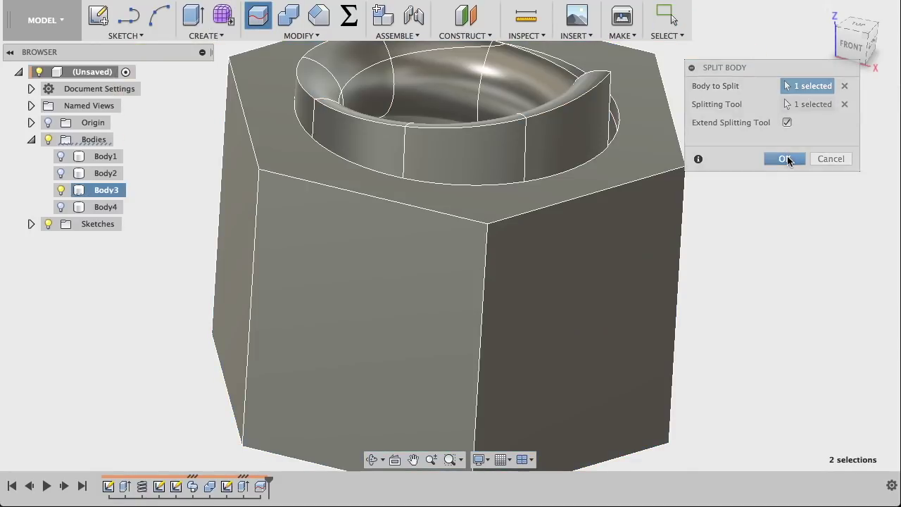
pyautogui.click(61, 224)
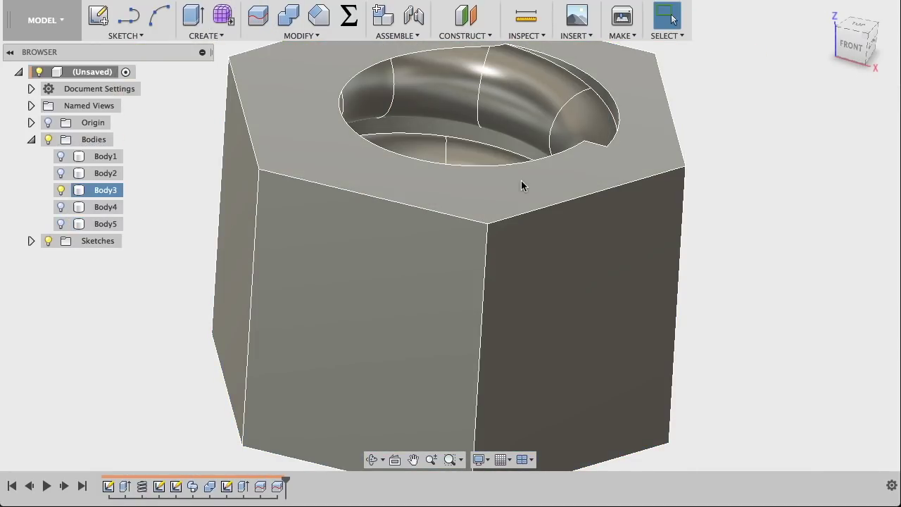
pyautogui.keyDown('shift'); pyautogui.moveTo(521, 180); pyautogui.dragTo(521, 232, button='middle'); pyautogui.keyUp('shift')
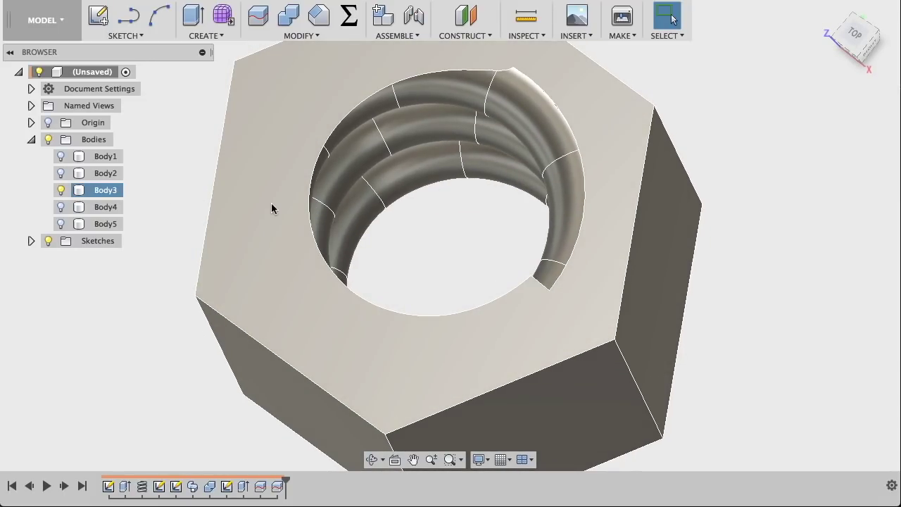
# Step: Show Body3 and Body1 again in a front-isometric view
pyautogui.click(60, 190)
pyautogui.click(60, 157)
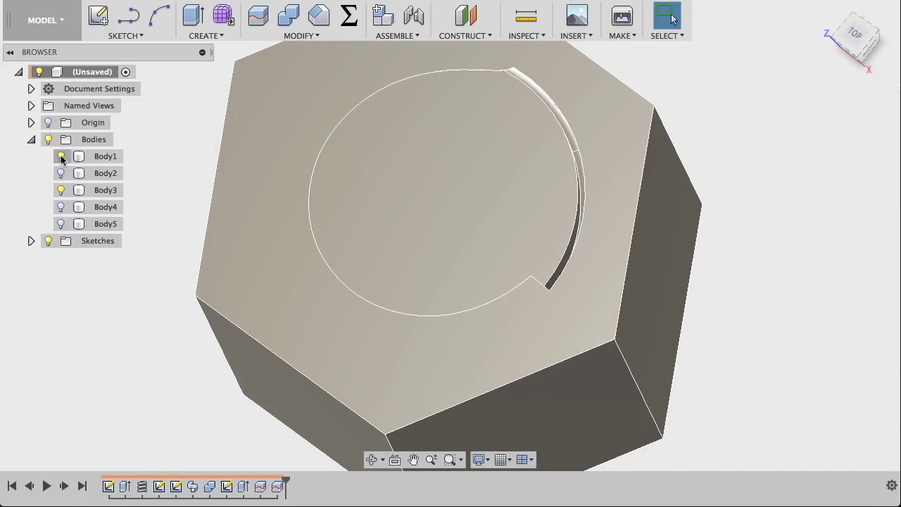
pyautogui.keyDown('shift'); pyautogui.moveTo(432, 246); pyautogui.dragTo(418, 242, button='middle'); pyautogui.keyUp('shift')
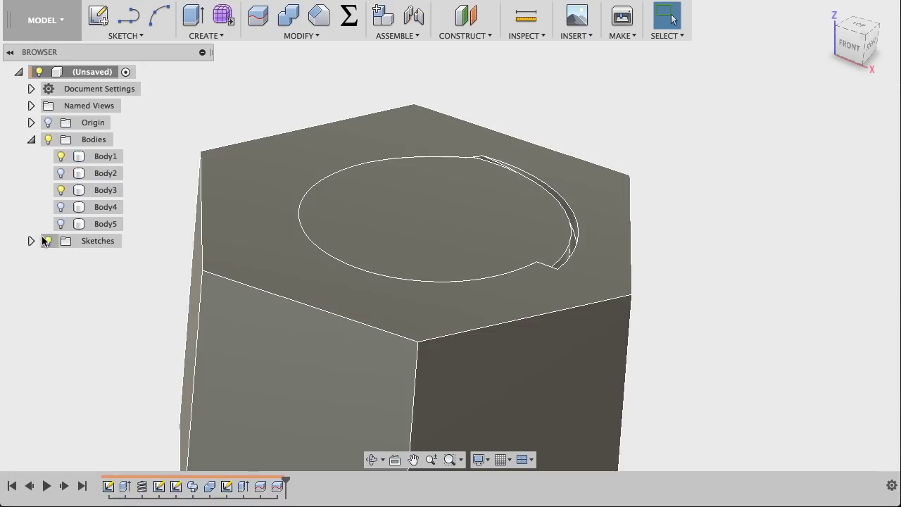
# Step: Add an XZ-plane section analysis and roll the timeline back to before the nut
pyautogui.click(526, 38)
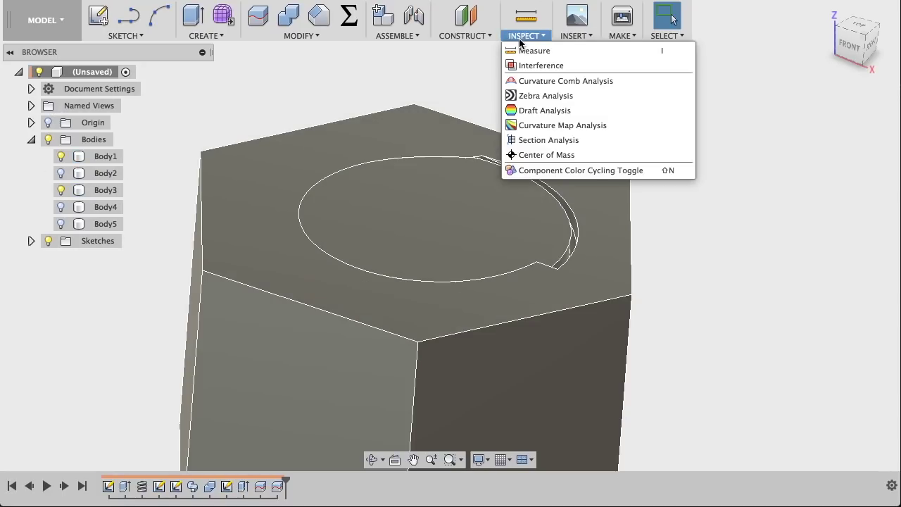
pyautogui.click(680, 138)
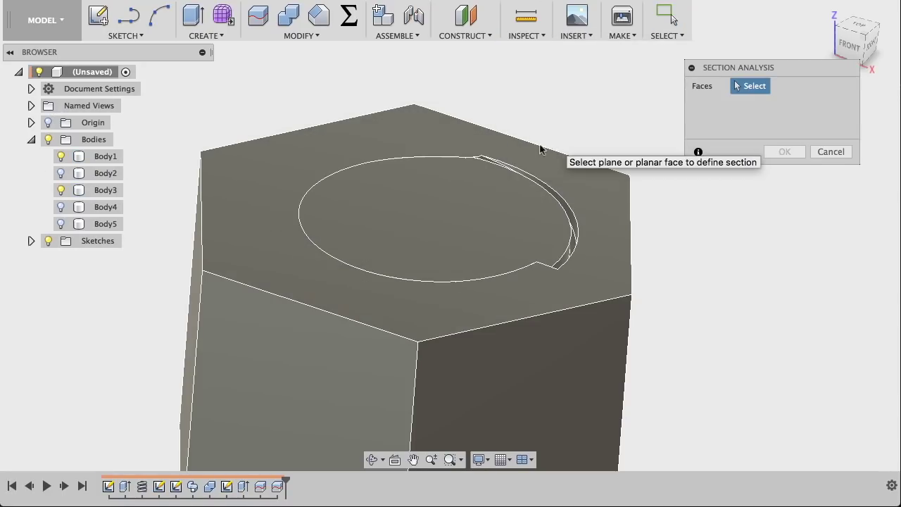
pyautogui.click(31, 123)
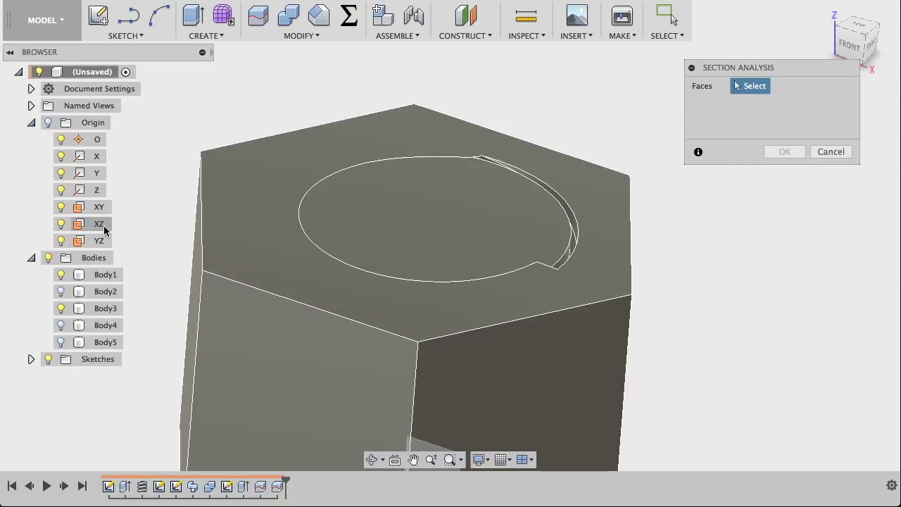
pyautogui.click(103, 226)
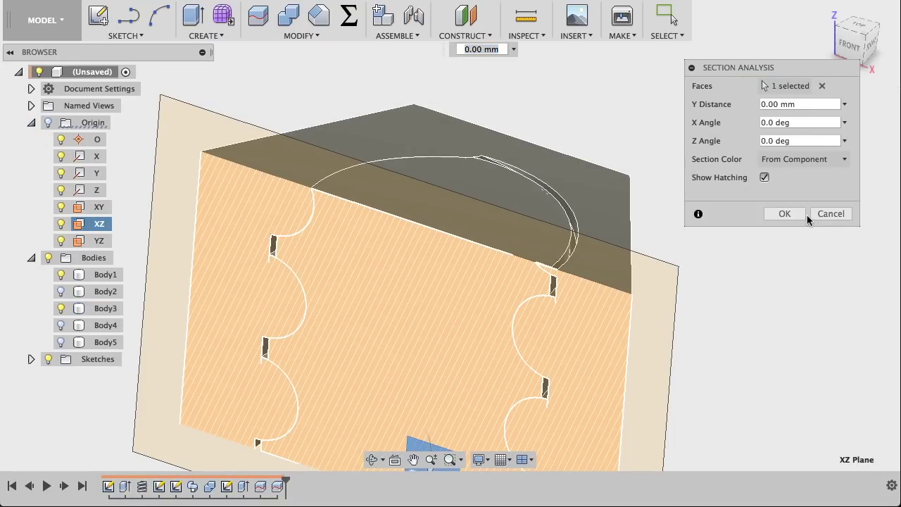
pyautogui.click(787, 214)
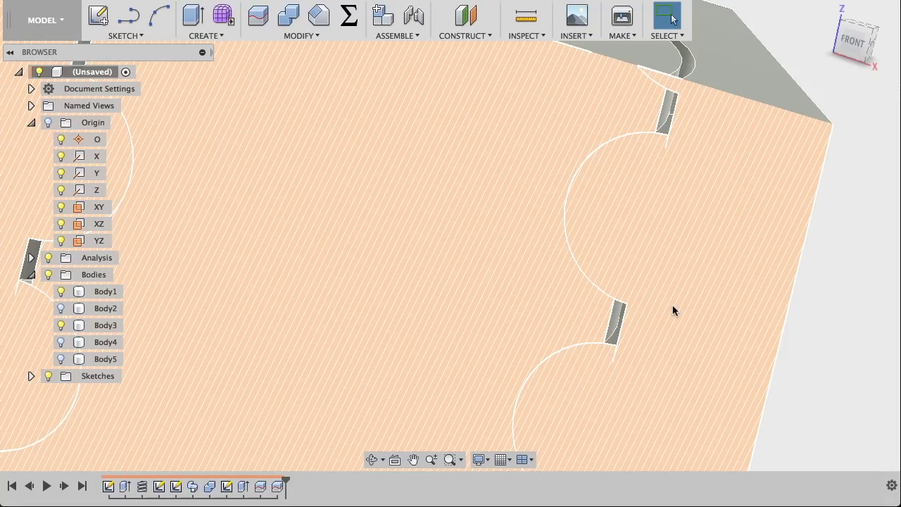
pyautogui.click(621, 213)
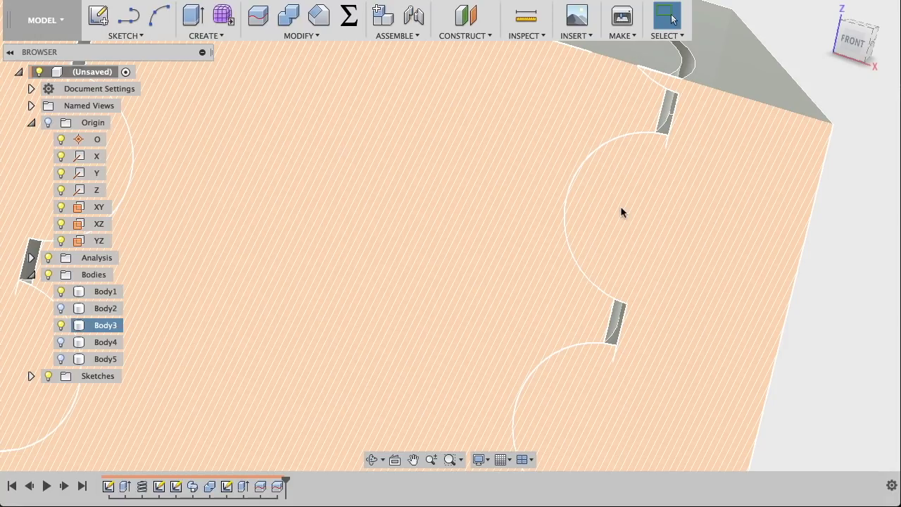
pyautogui.moveTo(285, 482); pyautogui.dragTo(217, 482)
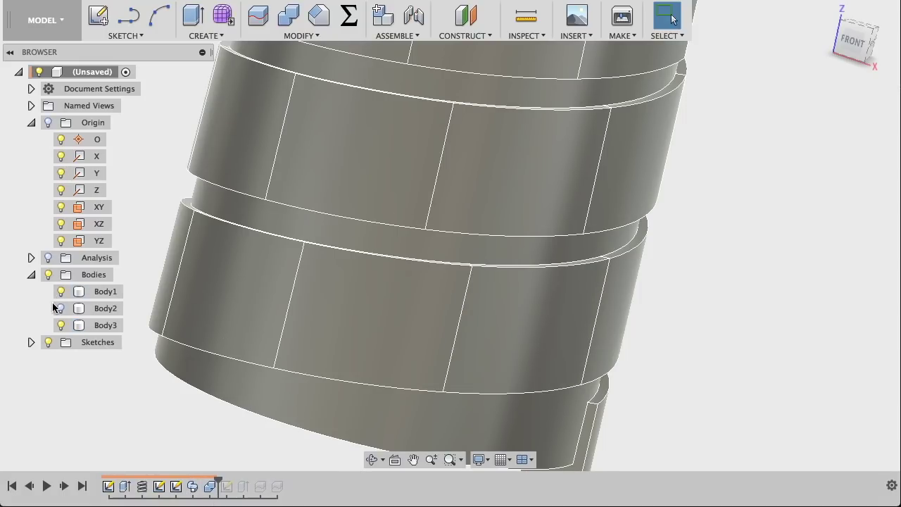
# Step: Hide Body1 to reveal the thread coil and select its semicircular end face
pyautogui.click(60, 294)
pyautogui.click(61, 294)
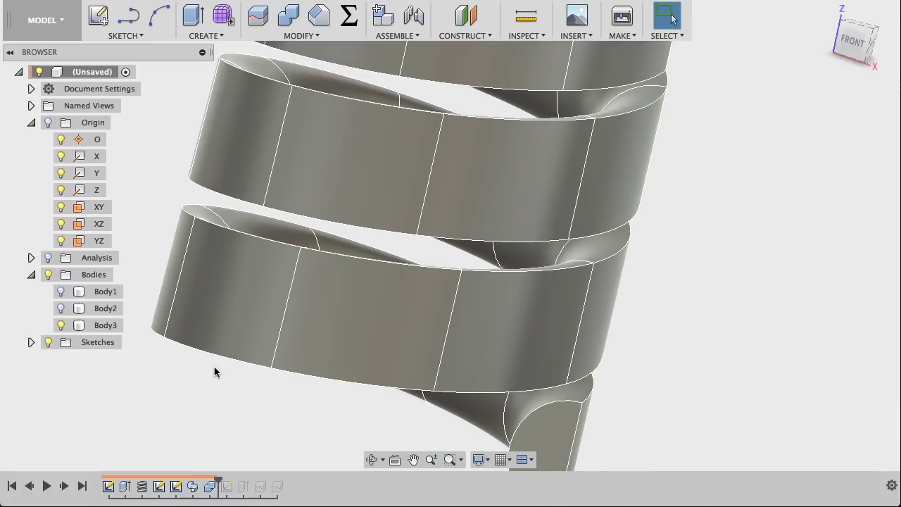
pyautogui.scroll(-2, 215, 368)
pyautogui.scroll(-2, 214, 368)
pyautogui.scroll(-2, 215, 368)
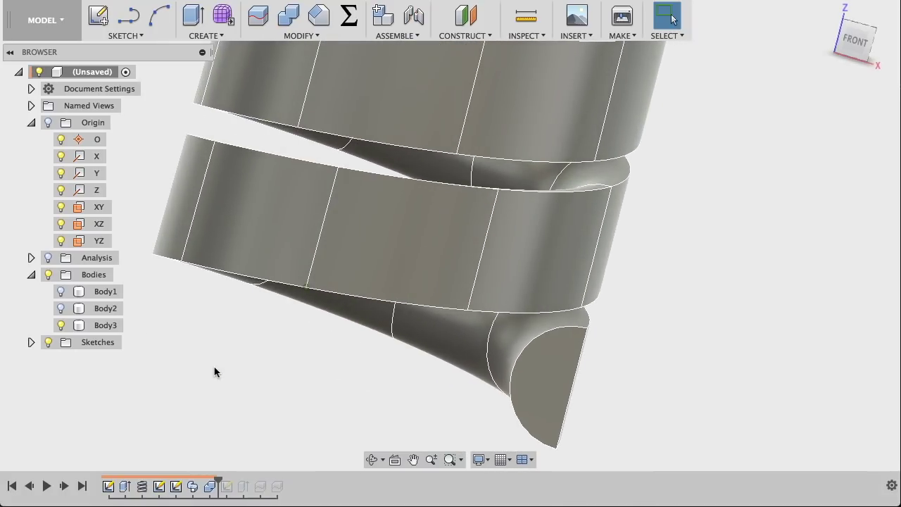
pyautogui.click(522, 378)
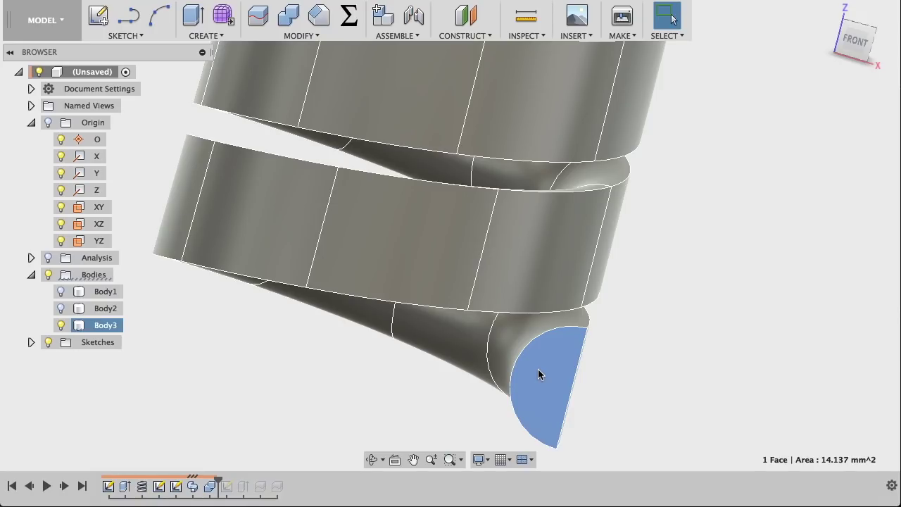
# Step: Offset the semicircular arc by -0.2 on the end-face sketch
pyautogui.press('o')
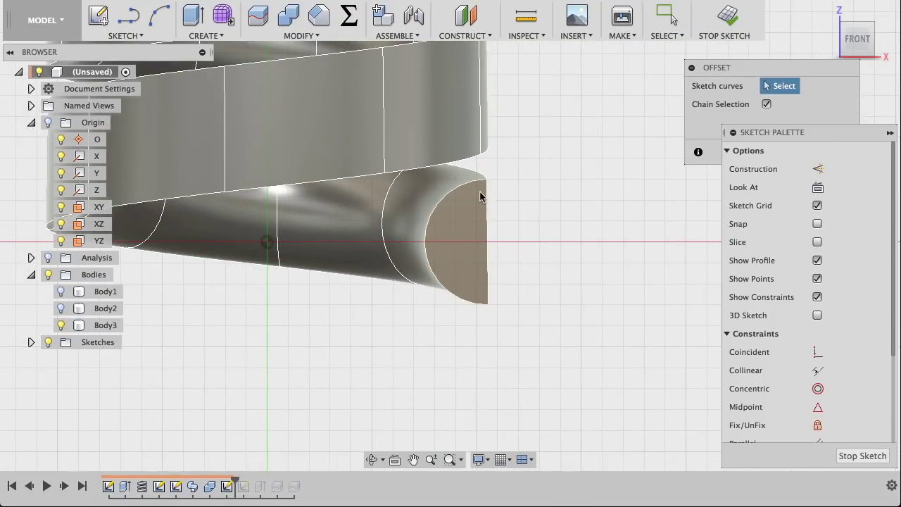
pyautogui.click(481, 184)
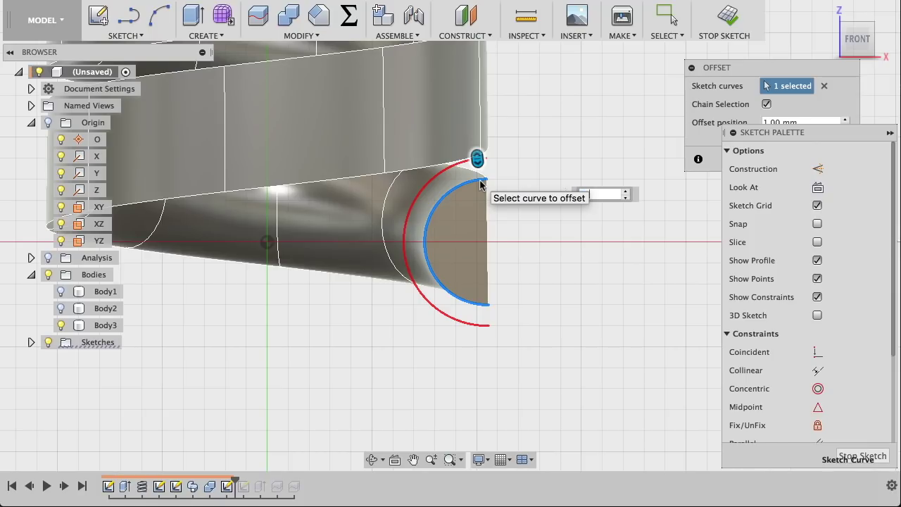
pyautogui.write('-0.2')
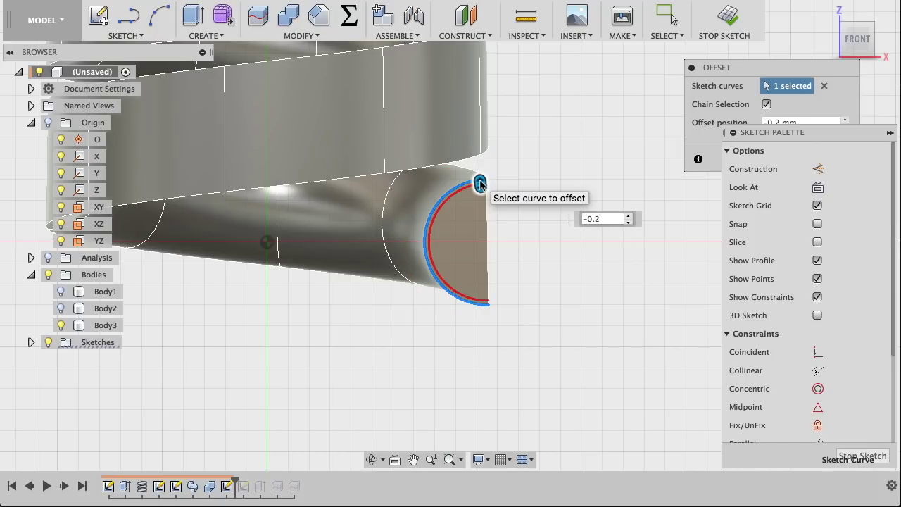
pyautogui.press('Return')
pyautogui.scroll(5, 479, 184)
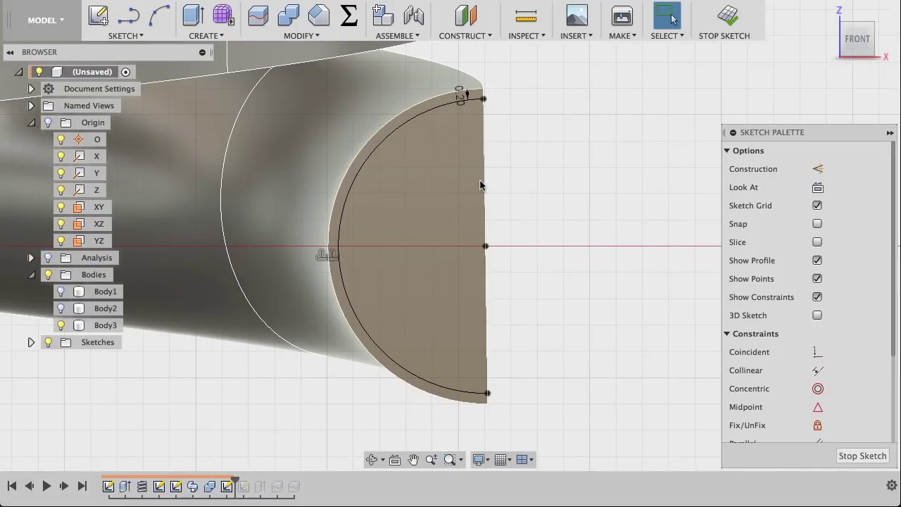
pyautogui.scroll(3, 479, 184)
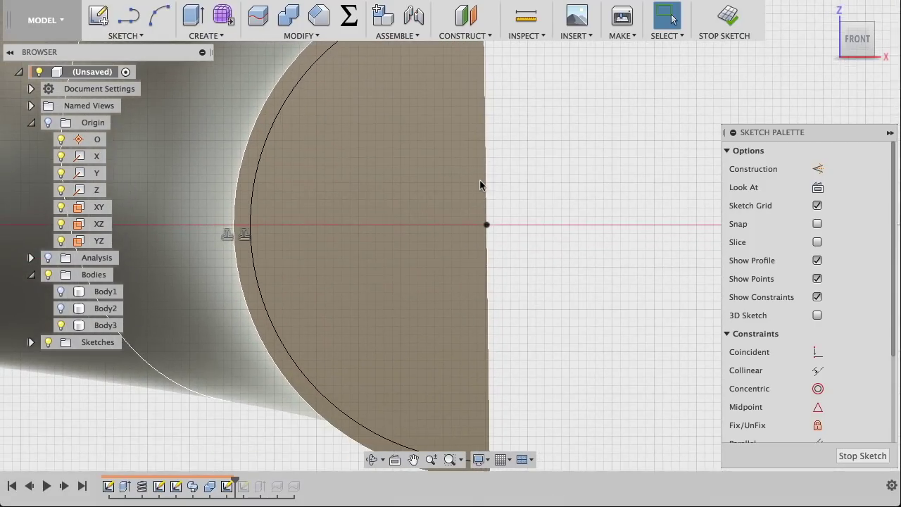
pyautogui.scroll(3, 479, 185)
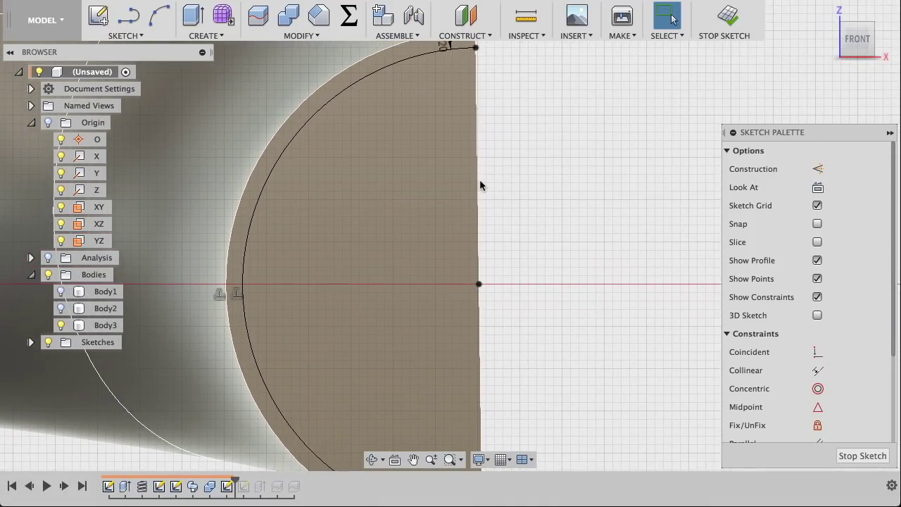
# Step: Draw a straight line from the arc's top endpoint to its bottom endpoint
pyautogui.press('l')
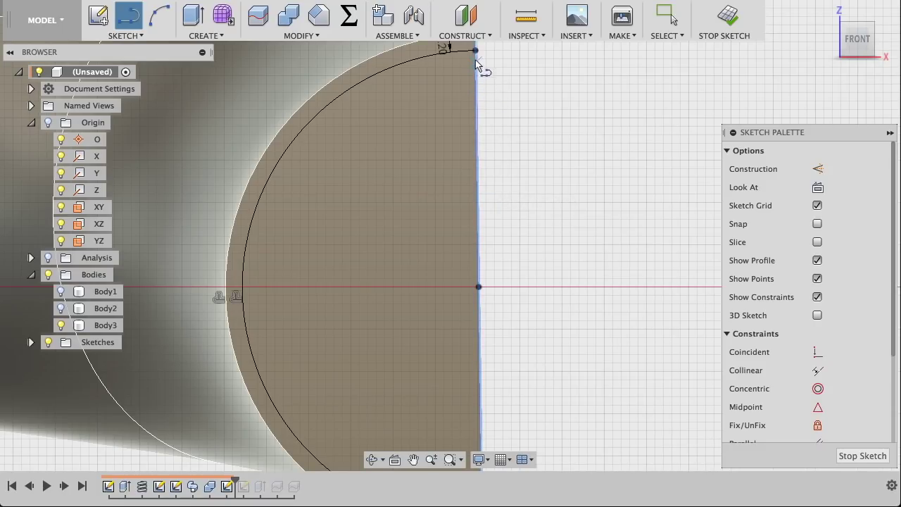
pyautogui.click(476, 50)
pyautogui.scroll(-3, 467, 273)
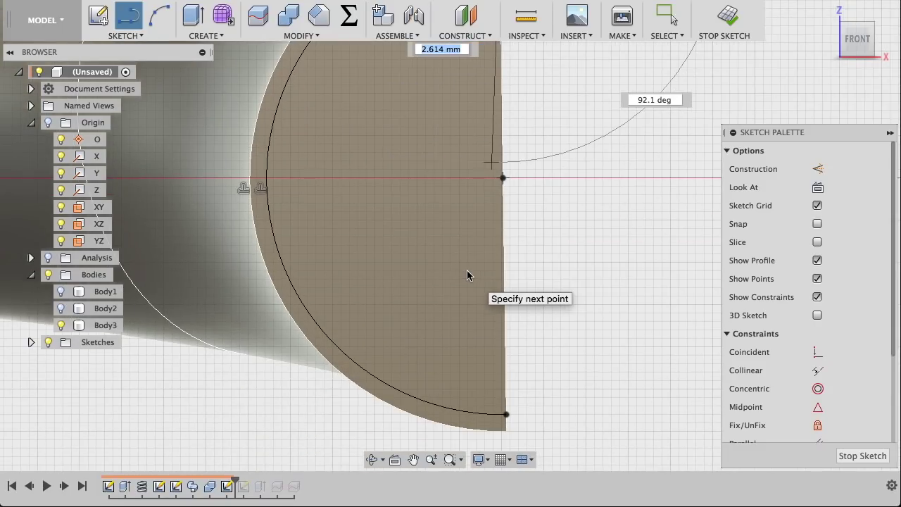
pyautogui.click(502, 416)
pyautogui.press('Escape')
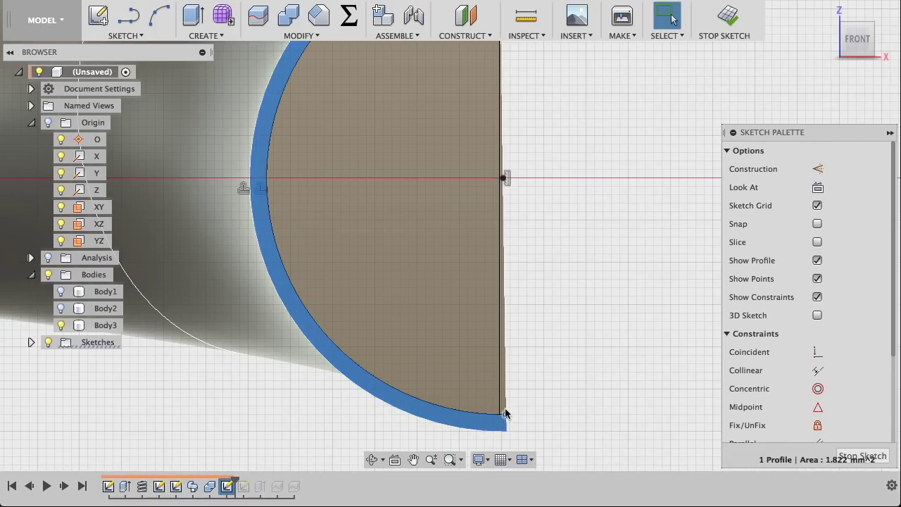
pyautogui.scroll(3, 501, 407)
pyautogui.scroll(2, 502, 407)
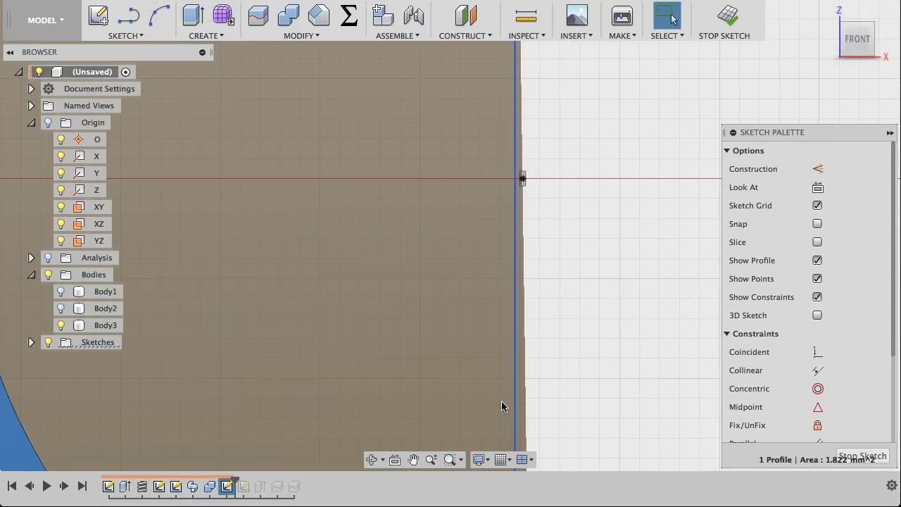
# Step: Check the closing line and finish the thread profile sketch
pyautogui.click(497, 407)
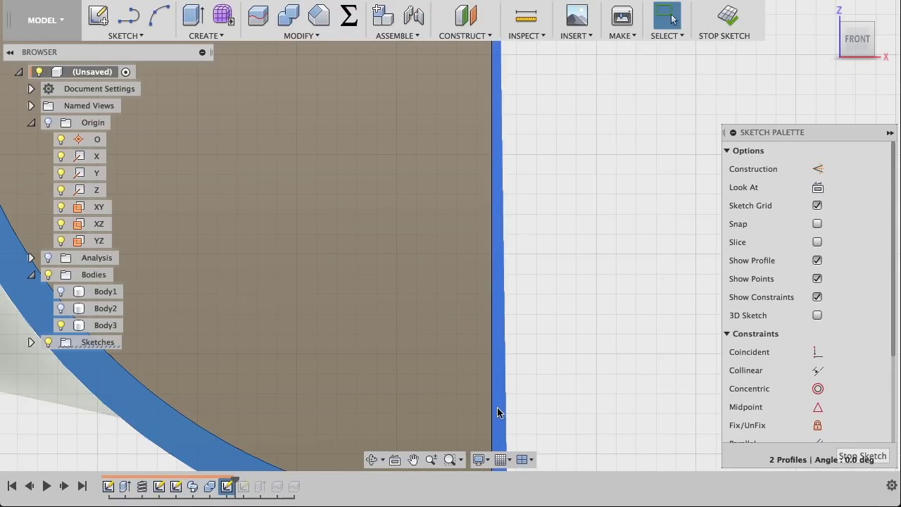
pyautogui.scroll(-5, 497, 407)
pyautogui.scroll(3, 497, 411)
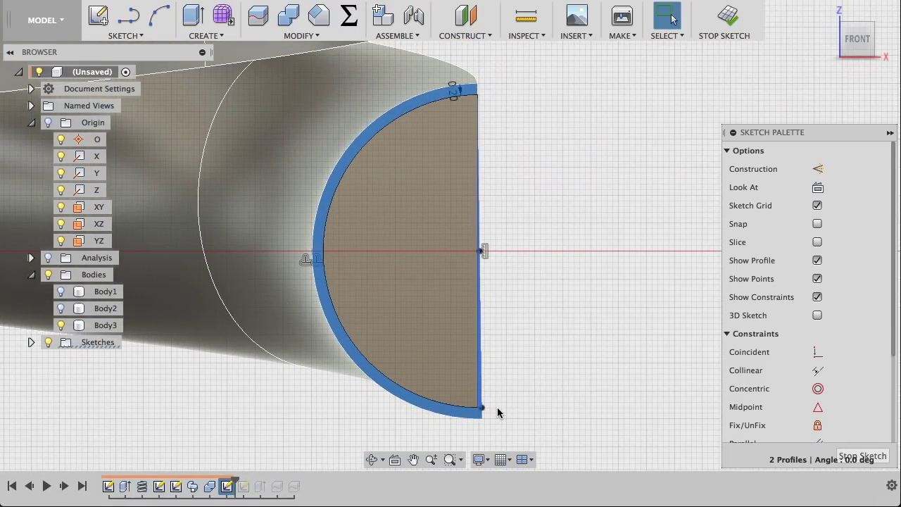
pyautogui.keyDown('shift'); pyautogui.hscroll(-2, 497, 411); pyautogui.keyUp('shift')
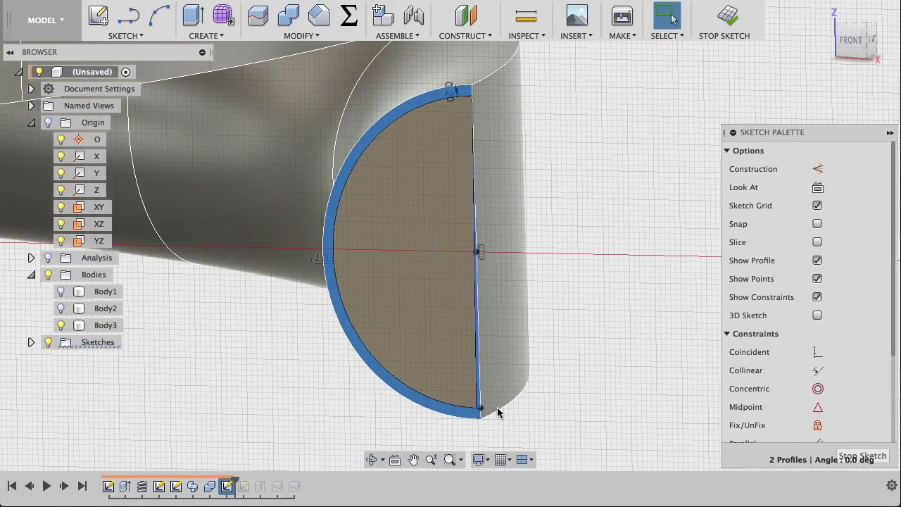
pyautogui.click(732, 15)
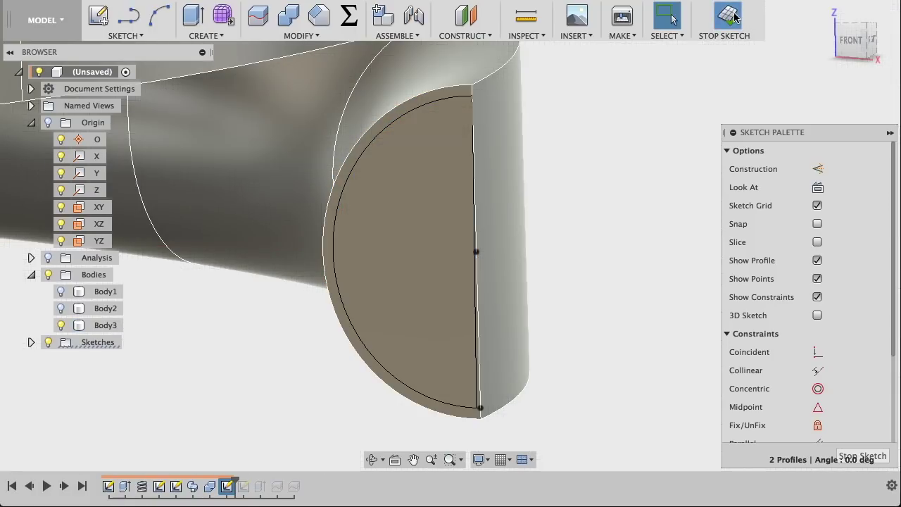
pyautogui.scroll(3, 462, 415)
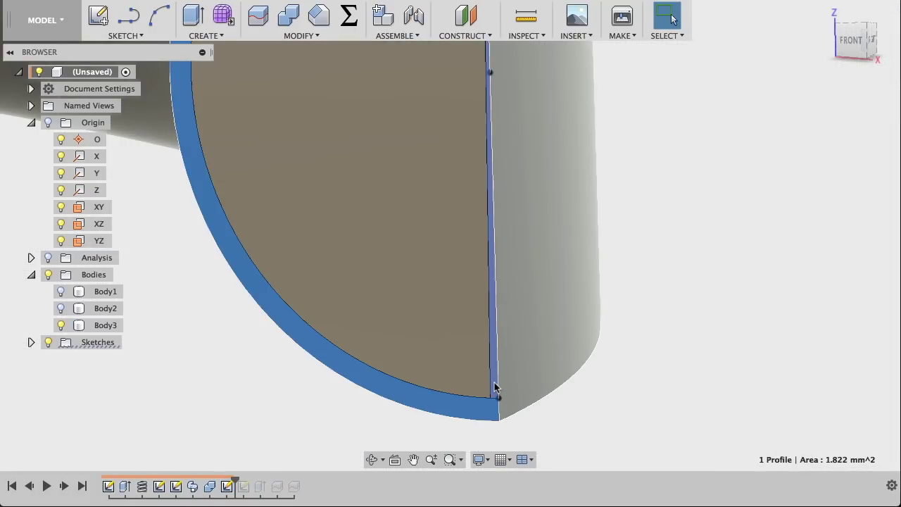
# Step: Start a sweep on both profiles and show Sketch3 with the helical path
pyautogui.click(208, 35)
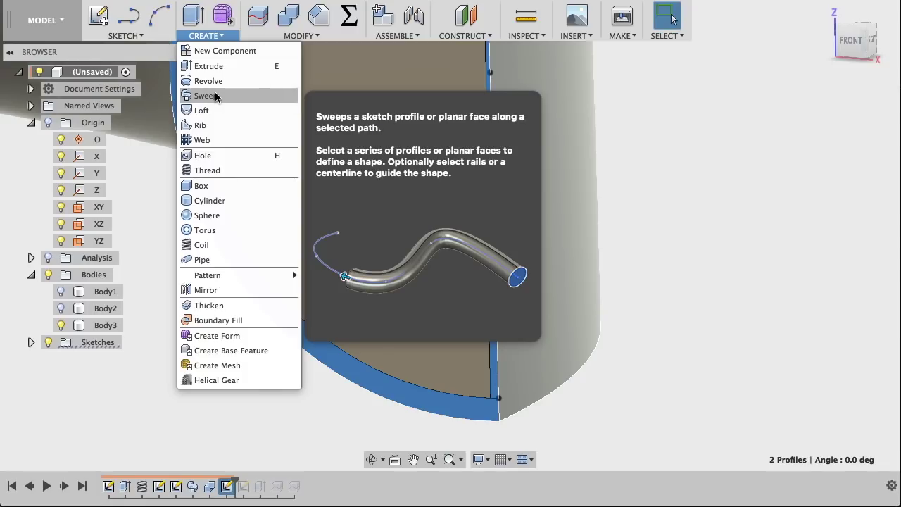
pyautogui.click(214, 95)
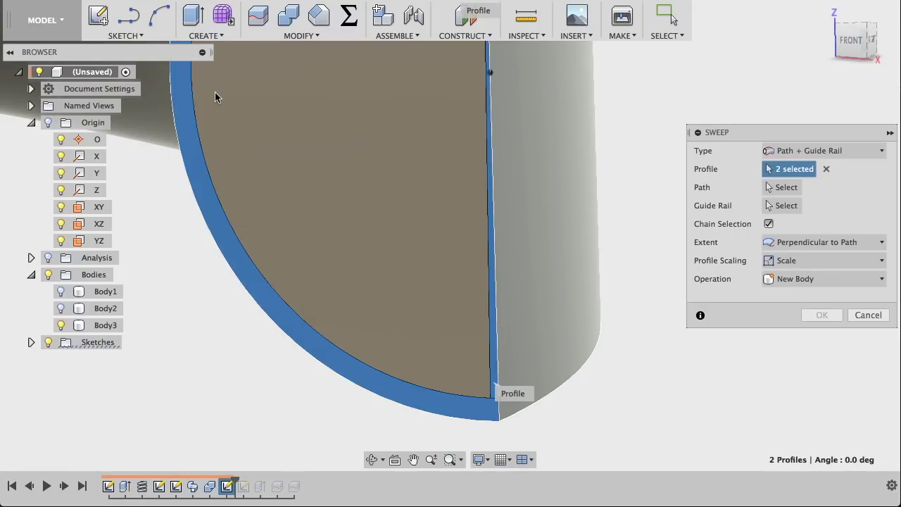
pyautogui.click(31, 342)
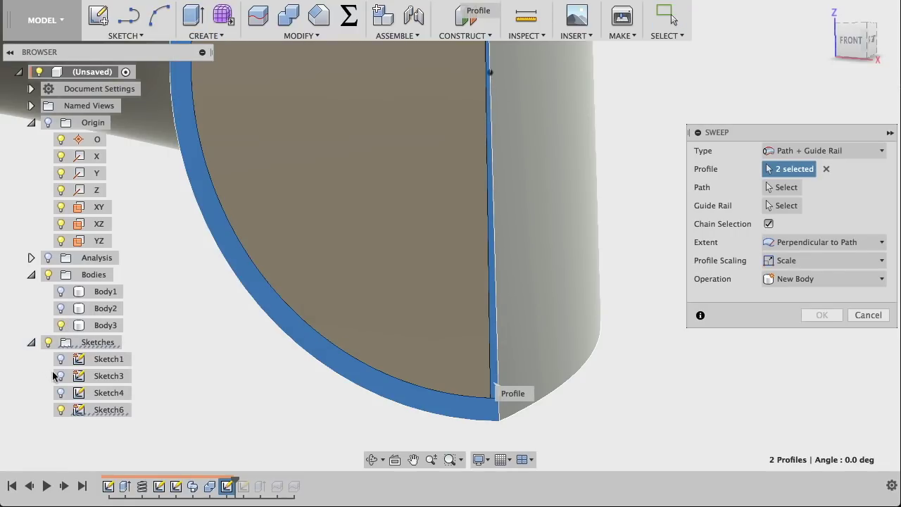
pyautogui.click(61, 376)
pyautogui.press('F6')
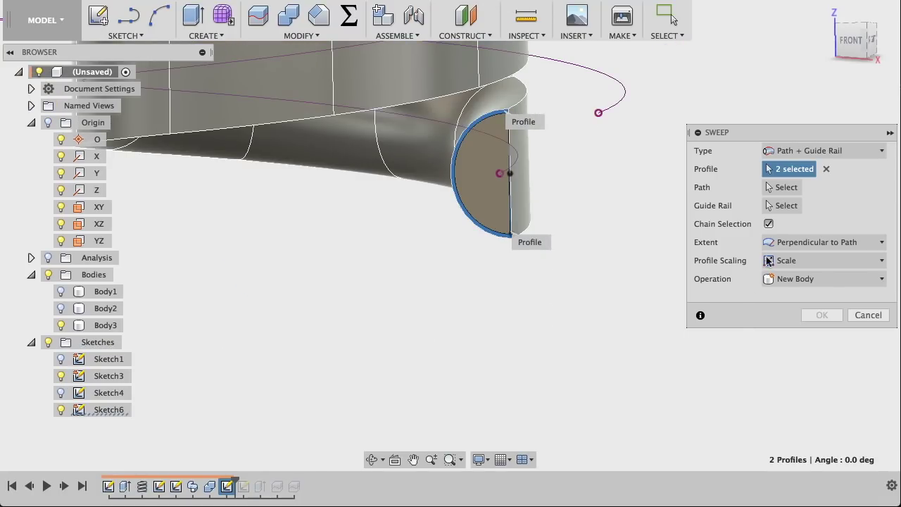
# Step: Use the helix as path and guide rail and apply the sweep as a cut
pyautogui.click(787, 187)
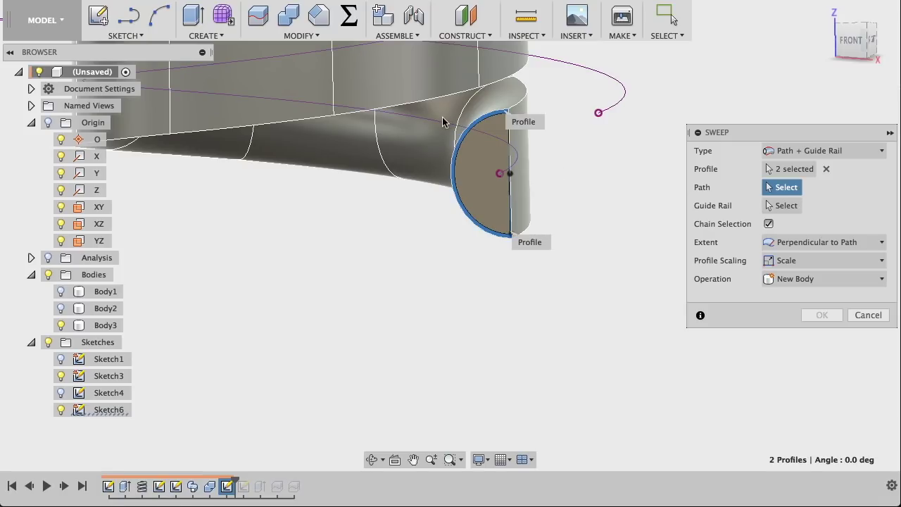
pyautogui.click(445, 124)
pyautogui.click(799, 208)
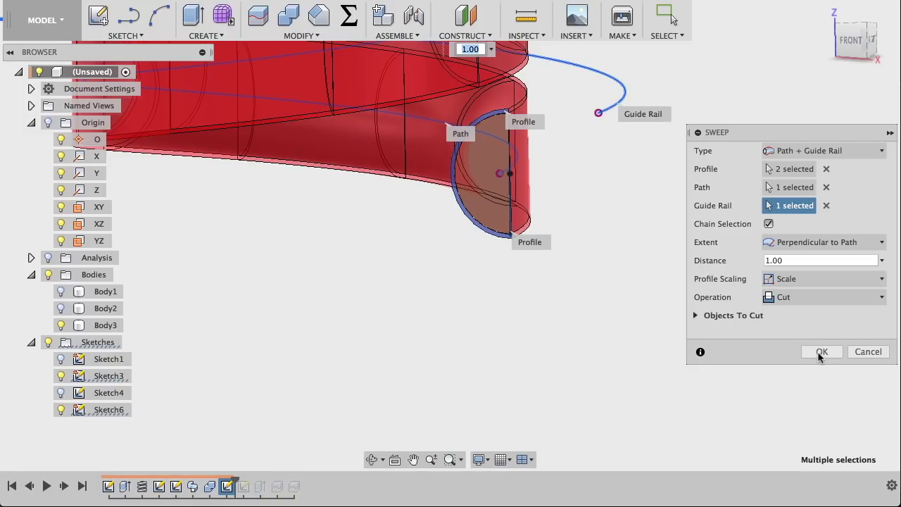
pyautogui.click(820, 355)
pyautogui.press('Return')
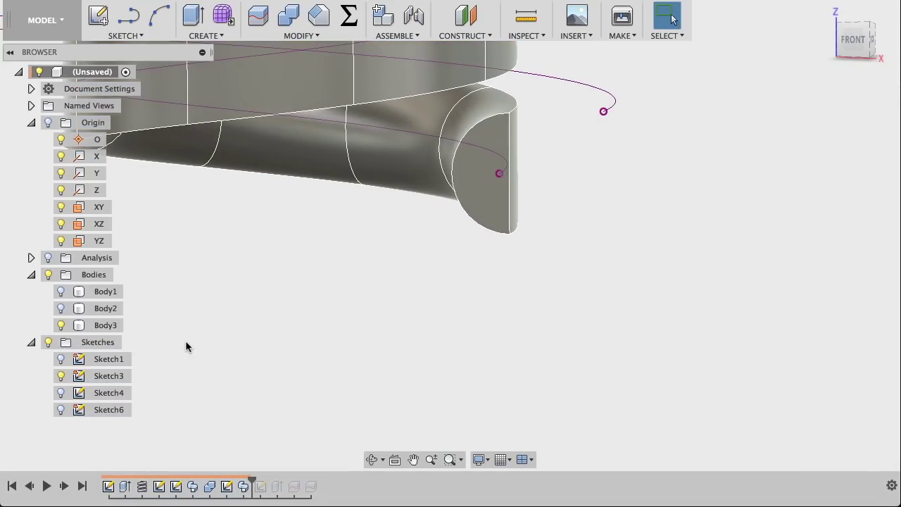
pyautogui.moveTo(254, 479); pyautogui.dragTo(268, 479)
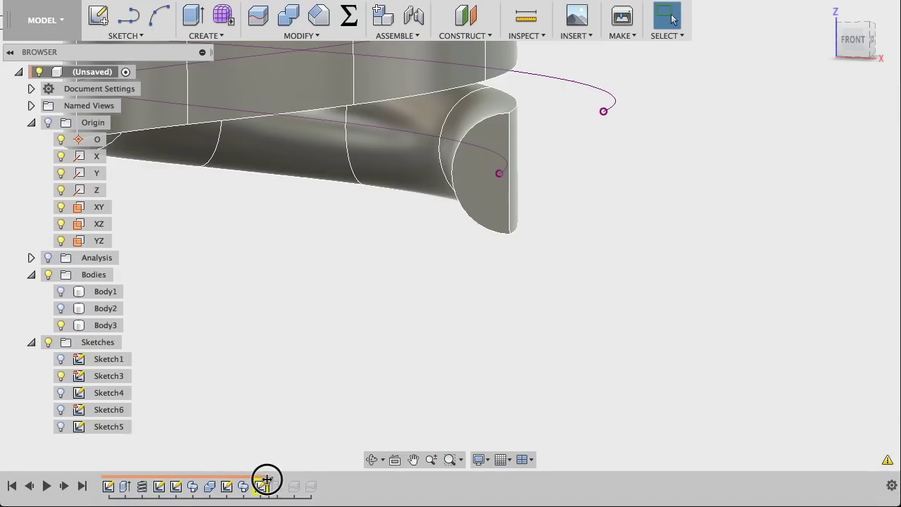
# Step: Replay the history to the end, turn on section analysis, and show Body1
pyautogui.moveTo(267, 479); pyautogui.dragTo(298, 481)
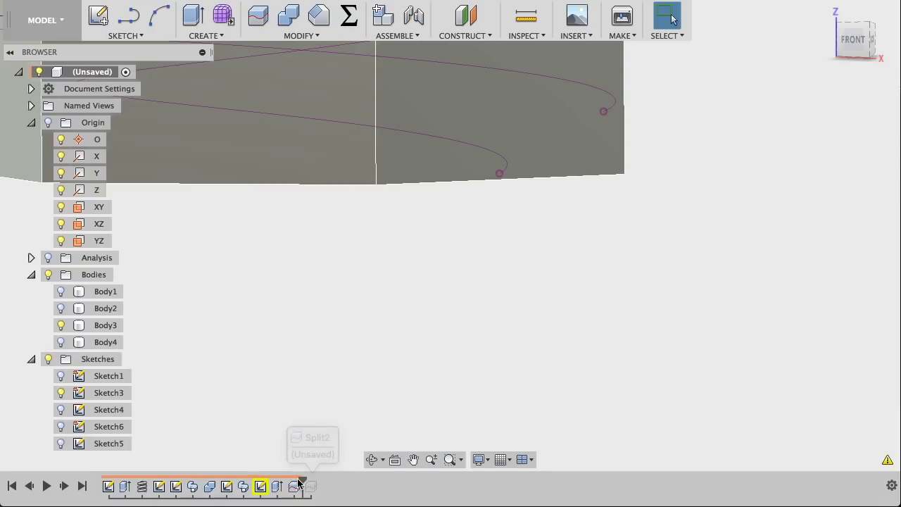
pyautogui.moveTo(301, 478); pyautogui.dragTo(321, 479)
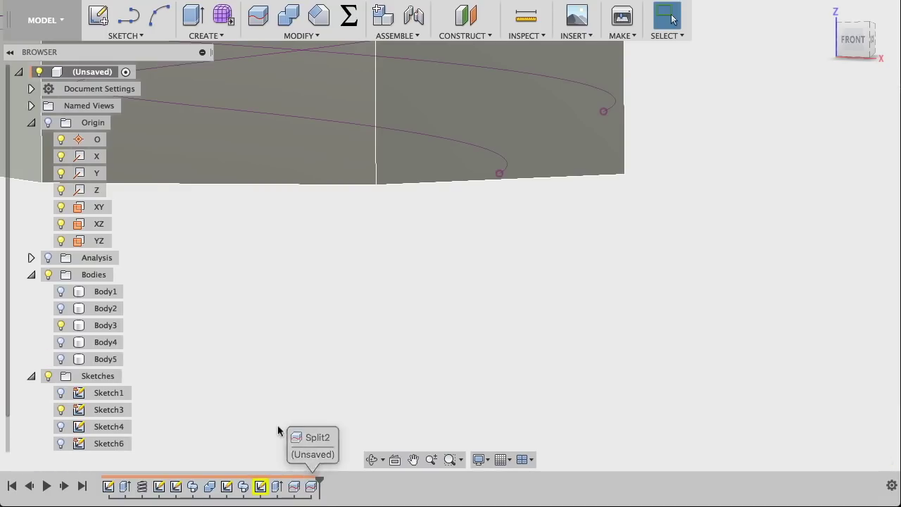
pyautogui.click(46, 259)
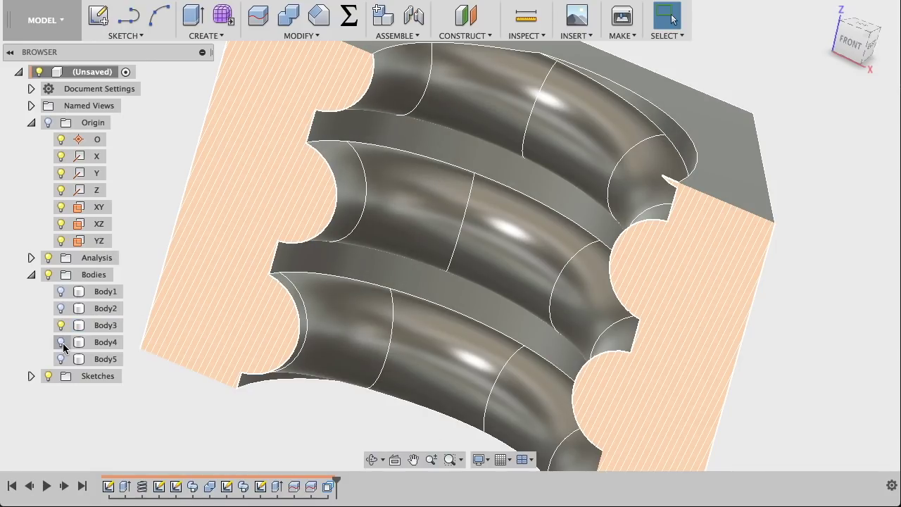
pyautogui.click(61, 291)
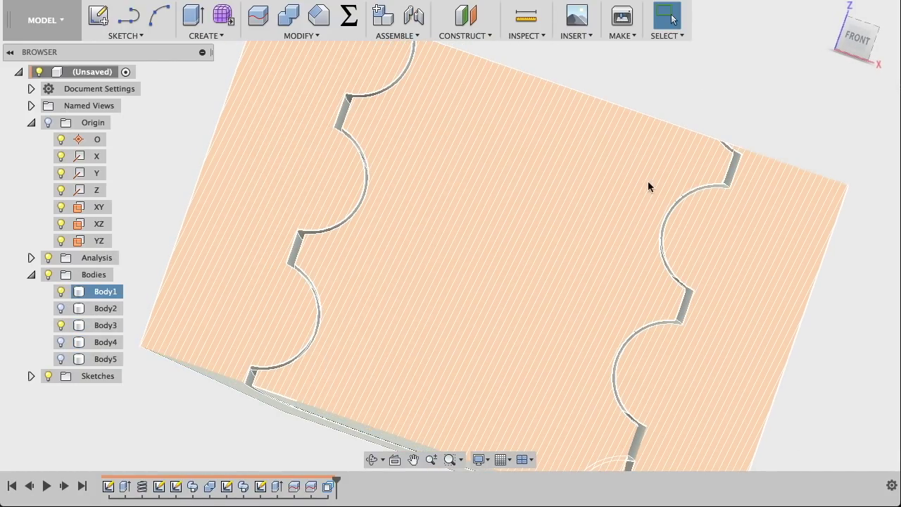
# Step: Select the thread groove edge and Body3, and orbit to inspect the top face
pyautogui.click(668, 246)
pyautogui.click(659, 245)
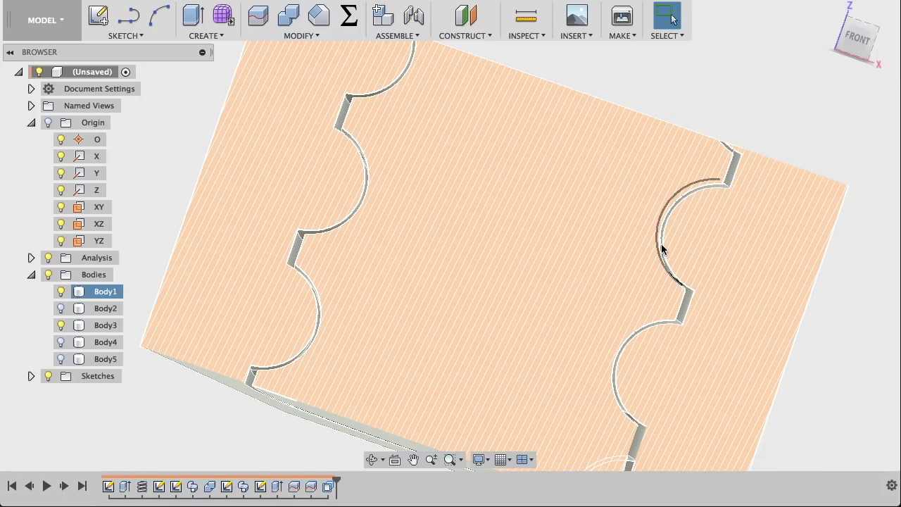
pyautogui.click(663, 249)
pyautogui.keyDown('shift'); pyautogui.moveTo(669, 251); pyautogui.dragTo(669, 262, button='middle'); pyautogui.keyUp('shift')
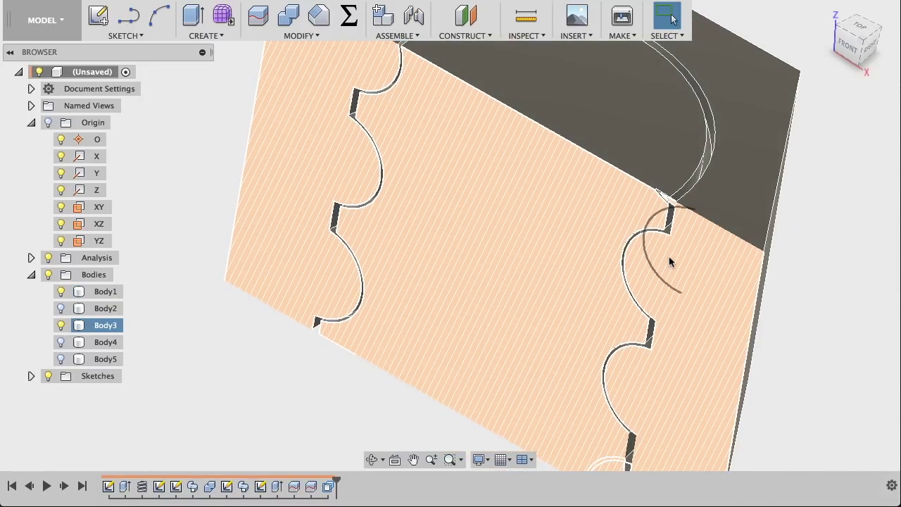
pyautogui.keyDown('shift'); pyautogui.moveTo(669, 260); pyautogui.dragTo(669, 262, button='middle'); pyautogui.keyUp('shift')
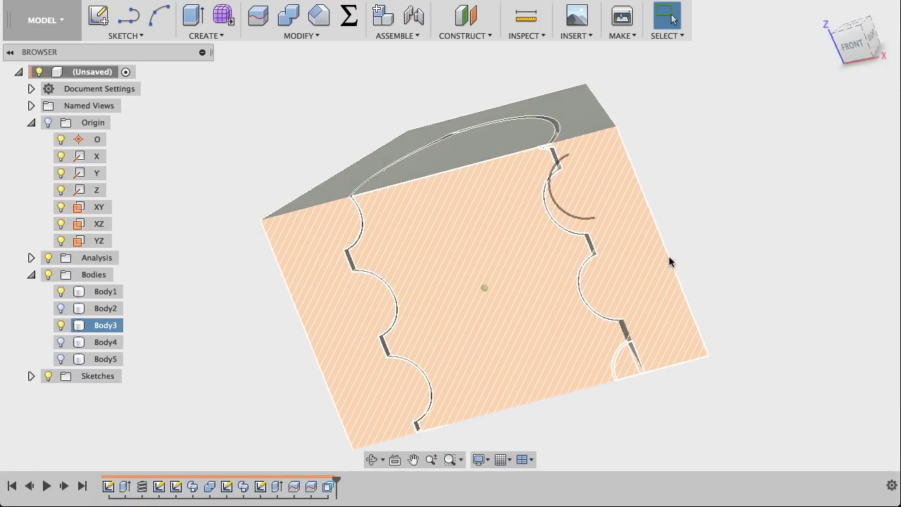
# Step: Open the Create menu to consider the Thread feature
pyautogui.click(206, 36)
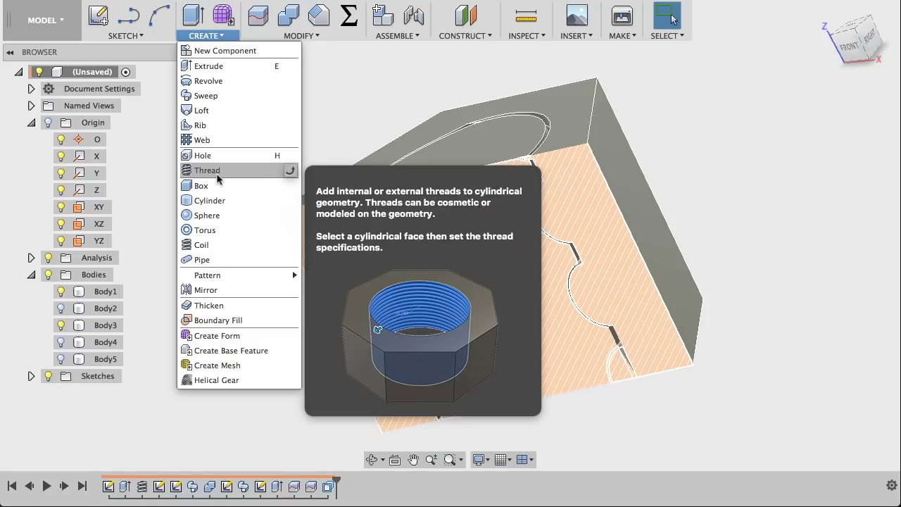